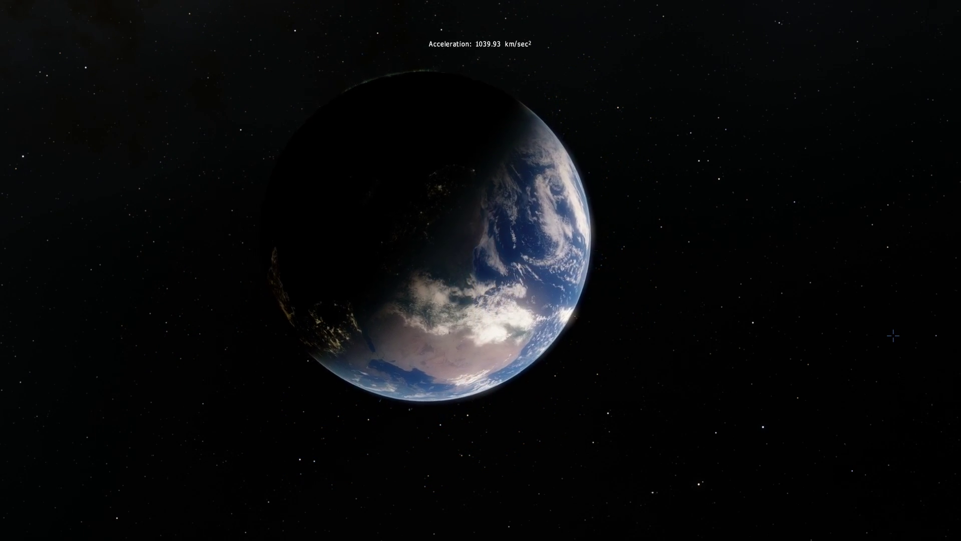
- Fly away from Earth, find the star Kepler-62 by name and travel to it
scroll(893, 335, up, 6)
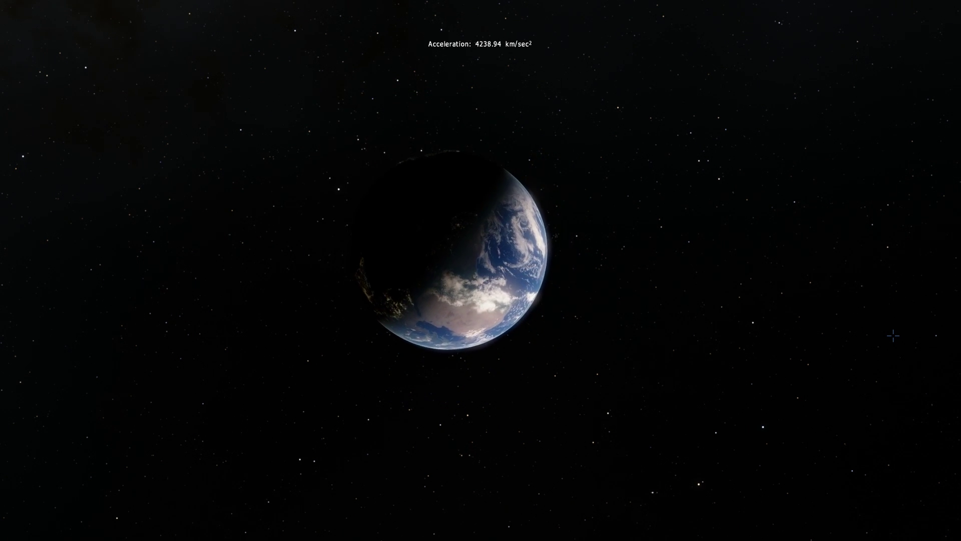
scroll(893, 335, up, 1)
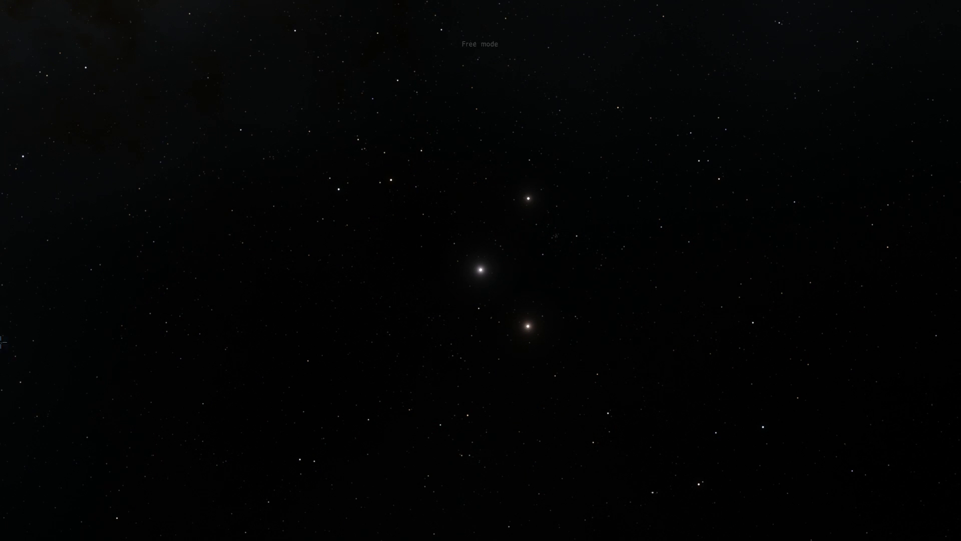
click(8, 404)
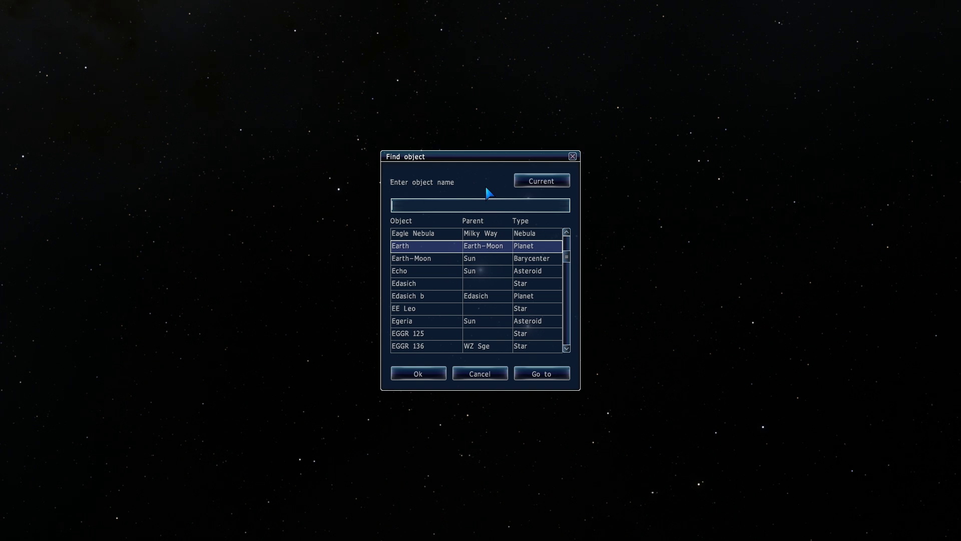
text(k)
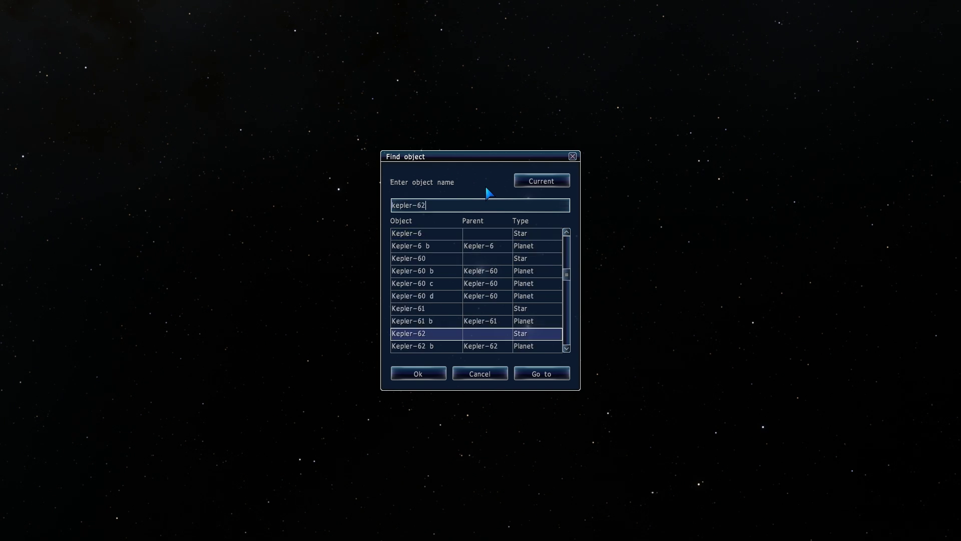
click(544, 379)
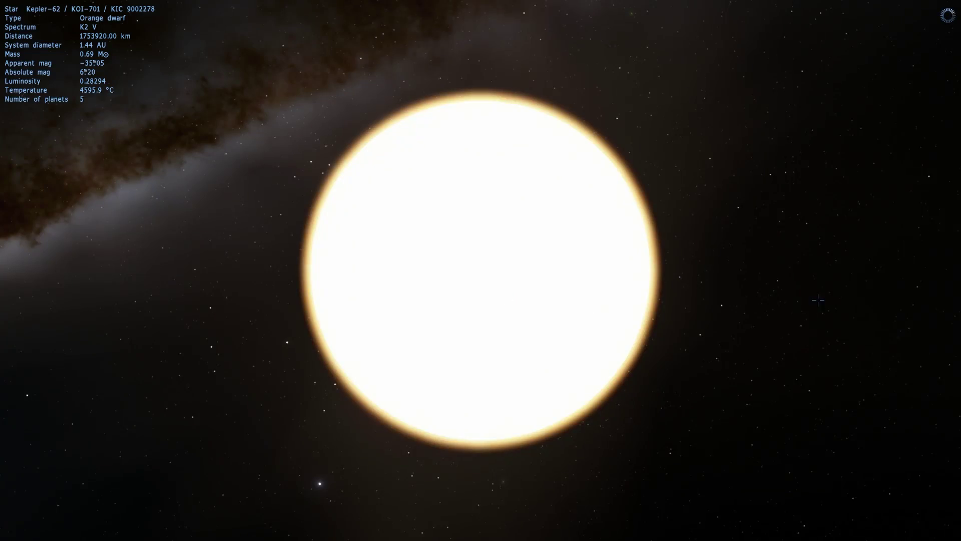
- Back away from the star Kepler-62 and turn on the orbit display
key(s)
scroll(804, 302, up, 2)
mouse_move(958, 363)
click(952, 389)
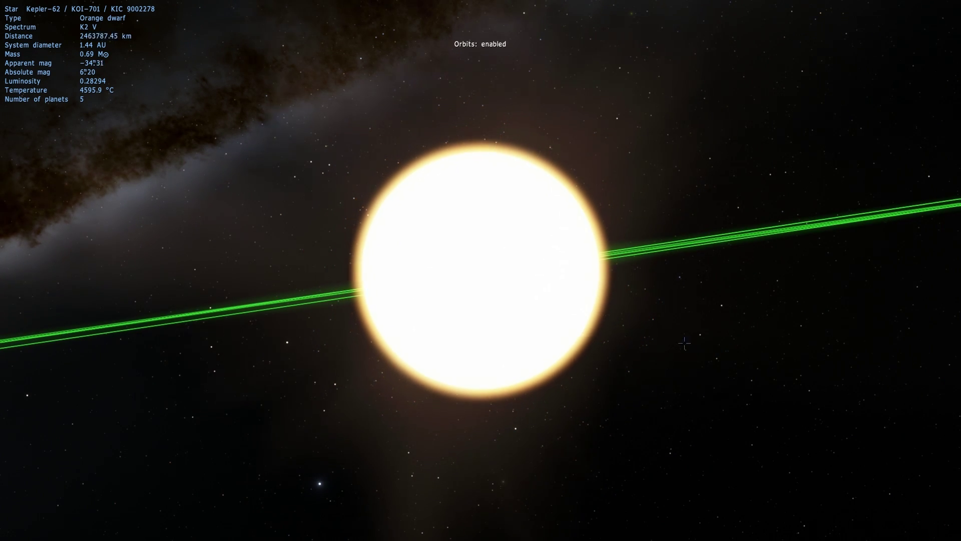
- Move above the orbital plane and examine the inner planets' orbits around Kepler-62 from near and far
right_drag(588, 229, 599, 364)
key(s)
scroll(599, 364, down, 5)
scroll(566, 349, down, 3)
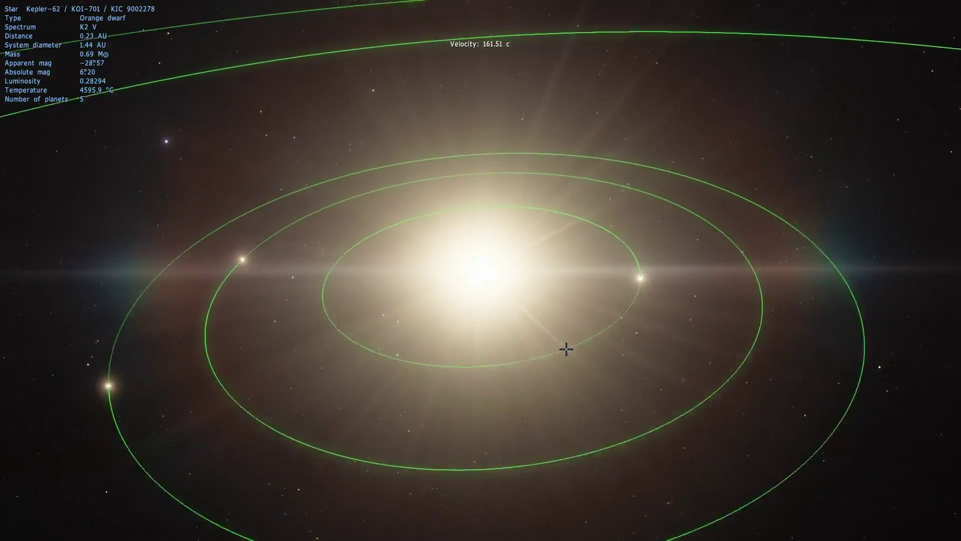
scroll(566, 349, up, 4)
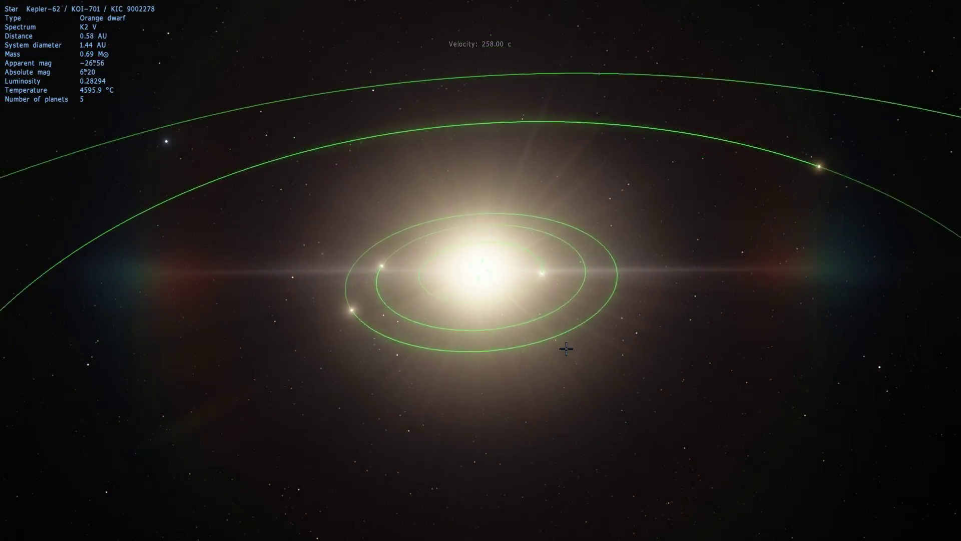
scroll(553, 333, up, 2)
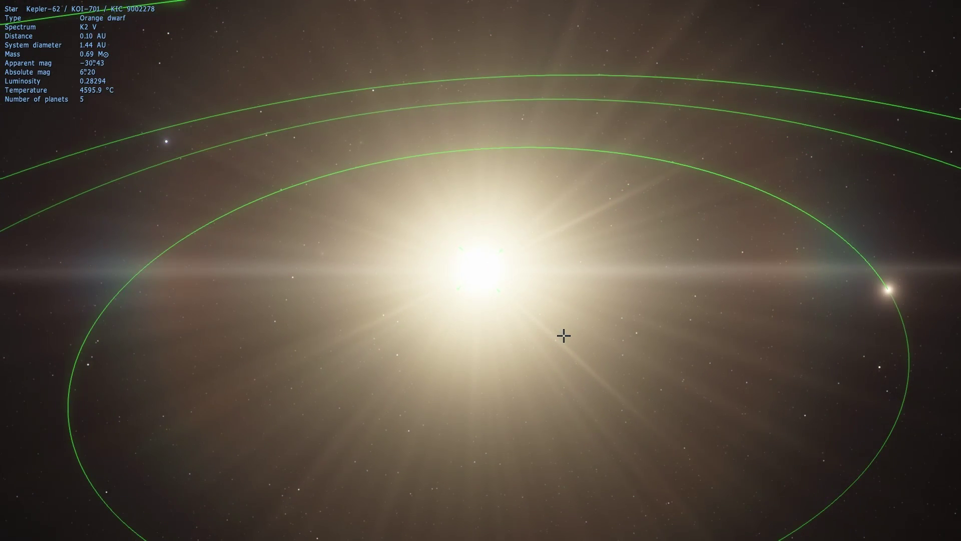
drag(575, 334, 598, 329)
scroll(574, 335, up, 2)
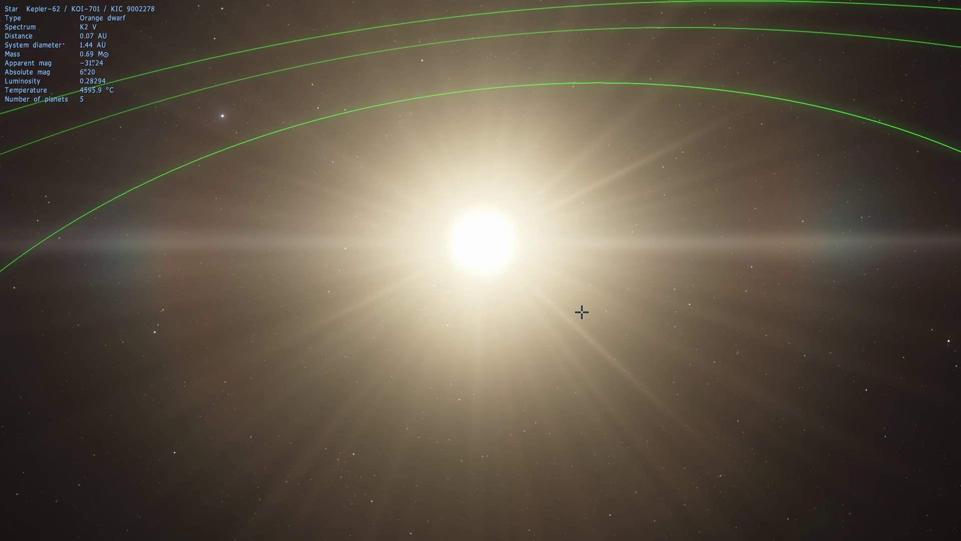
- Pull back and level the view to examine the whole Kepler-62 system, including the two outermost orbits
drag(582, 312, 476, 226)
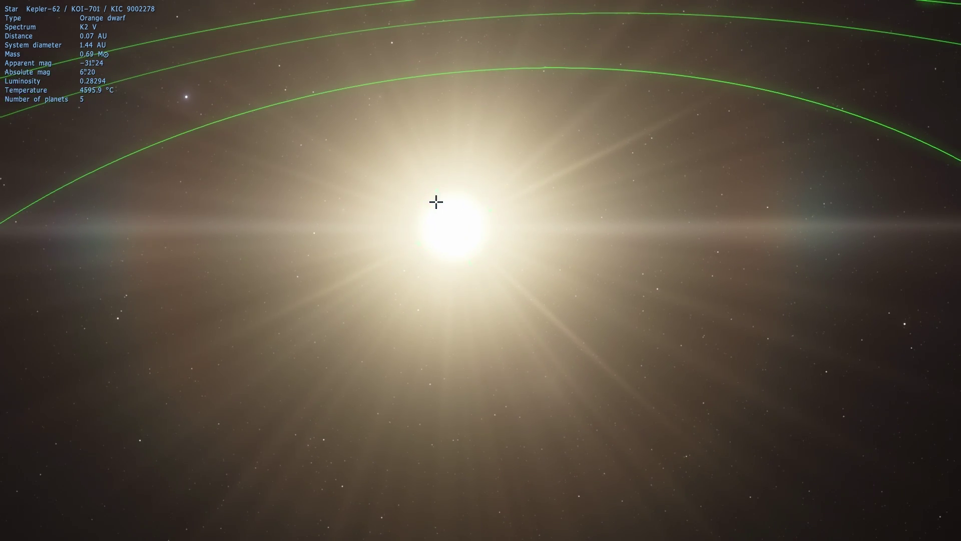
drag(537, 233, 522, 221)
key(s)
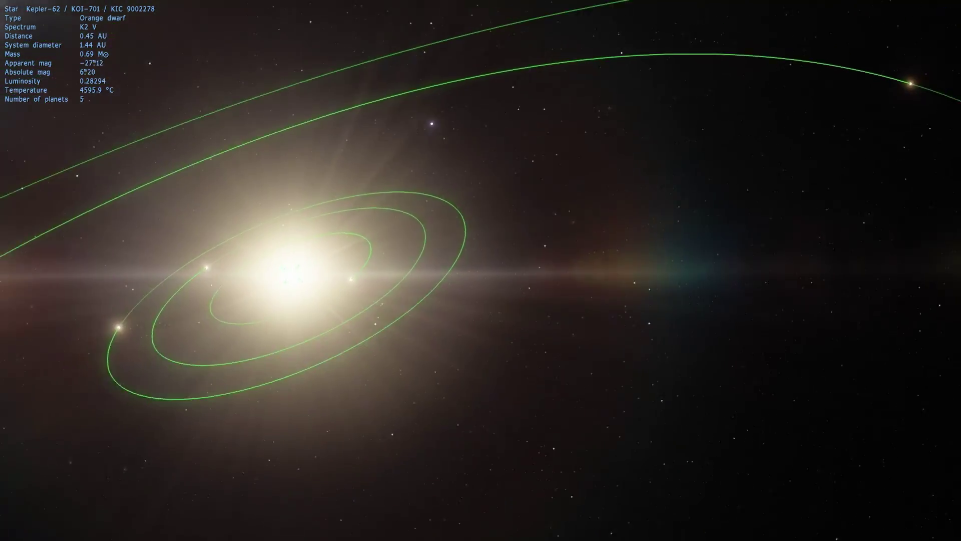
key(q)
drag(495, 246, 539, 239)
key(s)
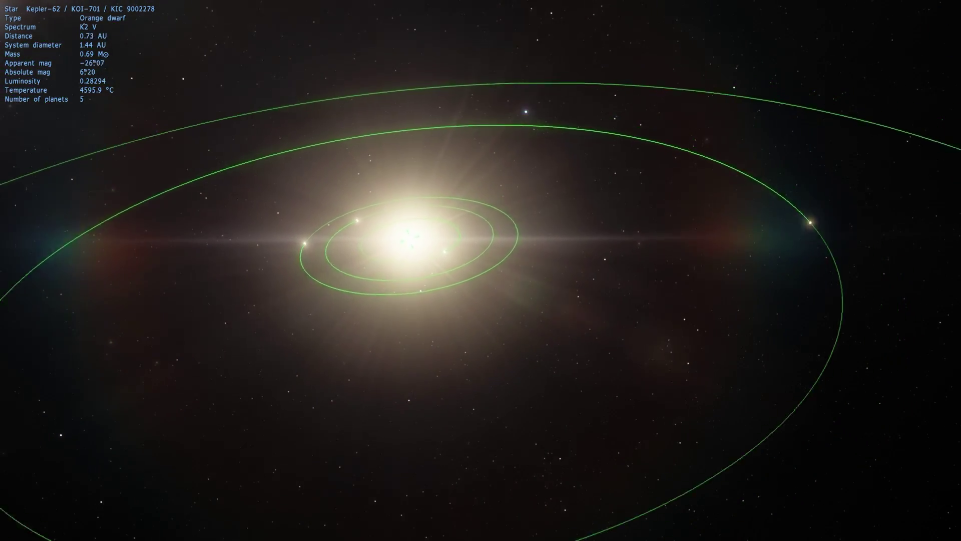
scroll(539, 238, down, 4)
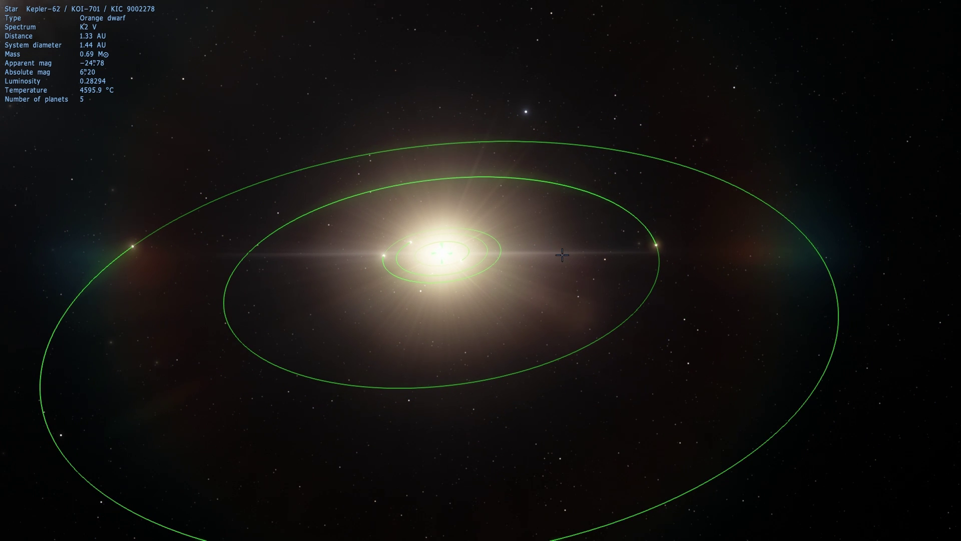
drag(562, 254, 573, 253)
key(q)
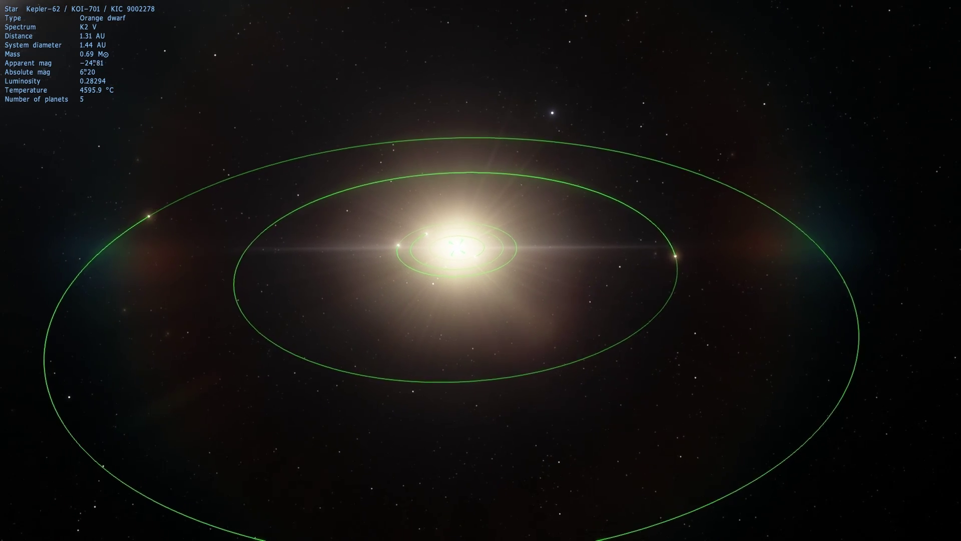
- Select the innermost planet, Kepler-62 b, among the inner orbits and travel to it
scroll(586, 253, up, 5)
scroll(561, 256, up, 2)
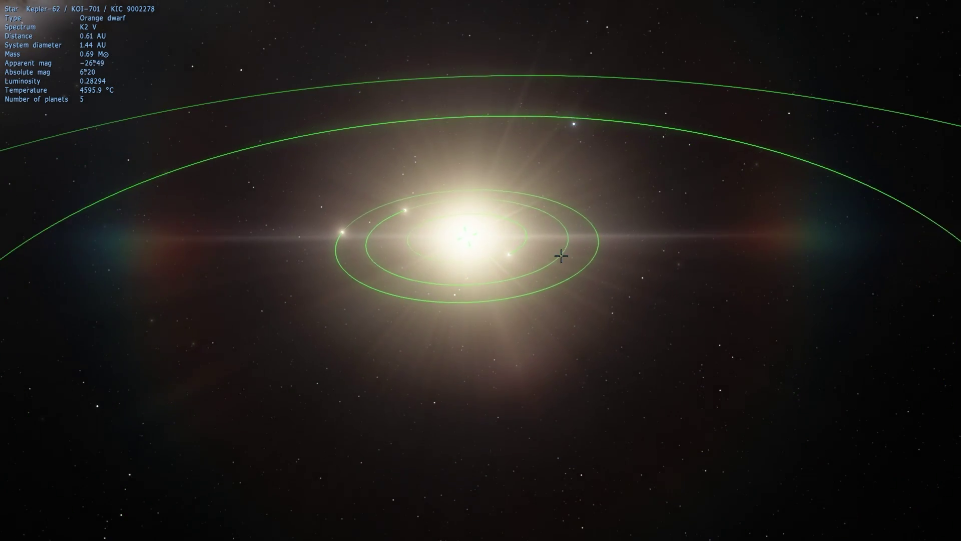
scroll(523, 250, up, 6)
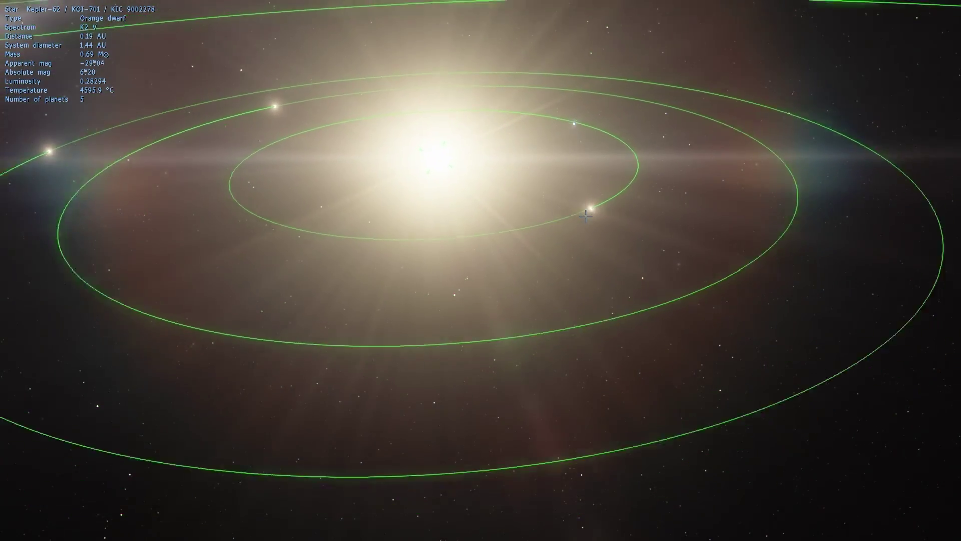
scroll(581, 216, down, 1)
click(571, 220)
click(300, 130)
scroll(301, 130, down, 3)
scroll(474, 208, up, 2)
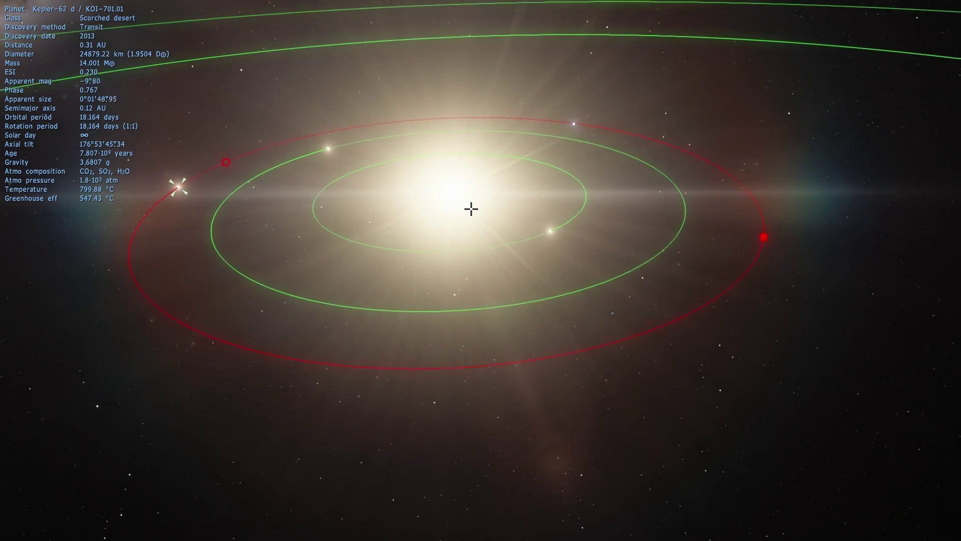
right_click(562, 225)
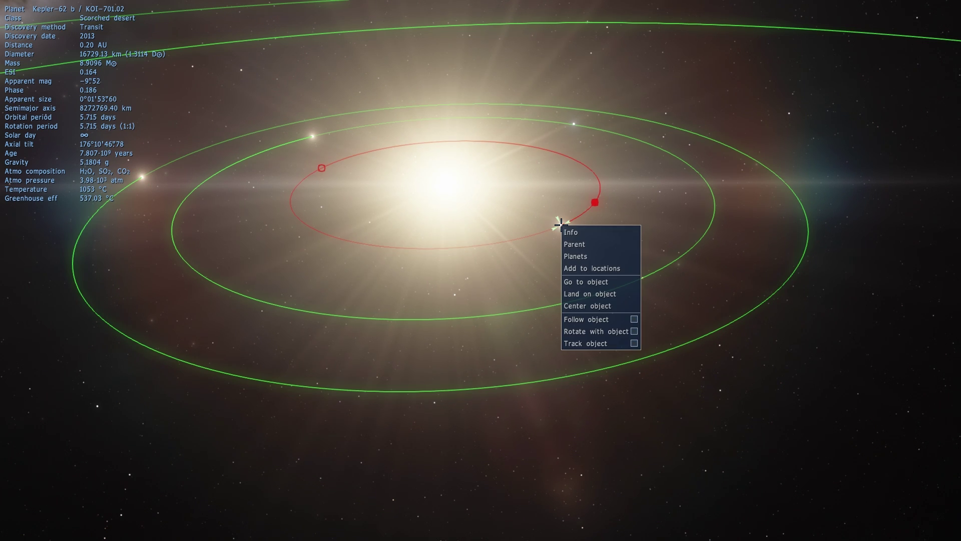
click(595, 284)
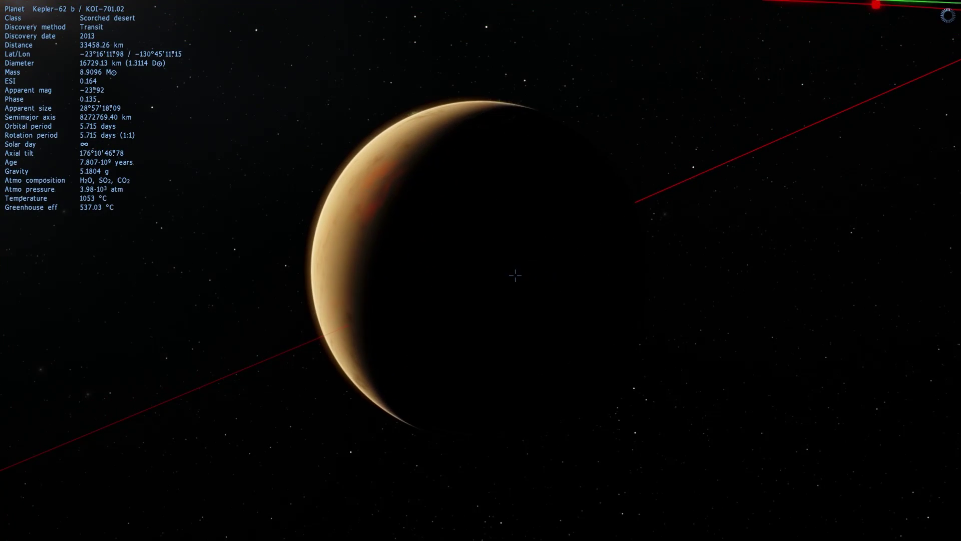
- Approach the lit crescent of Kepler-62 b and descend through its atmosphere to the surface
key(w)
key(a)
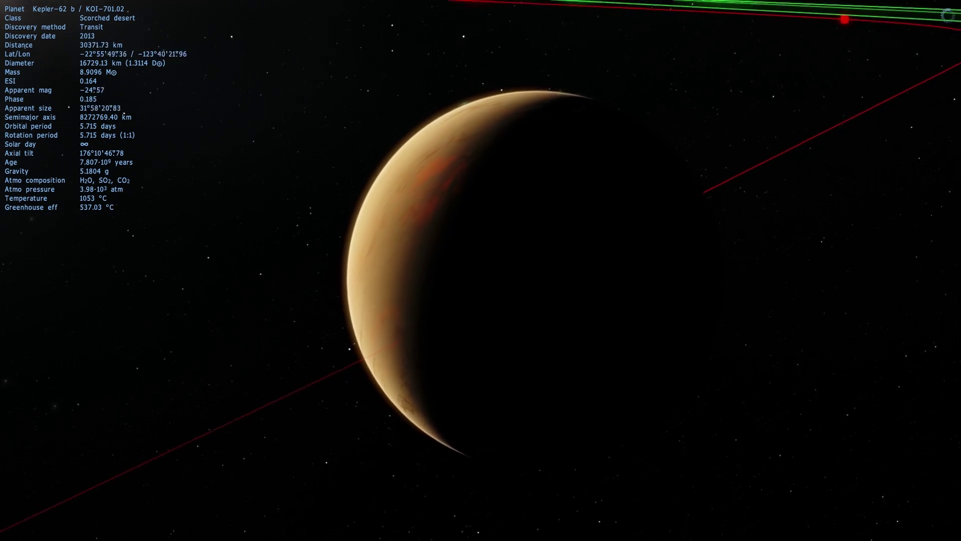
key(w)
key(q)
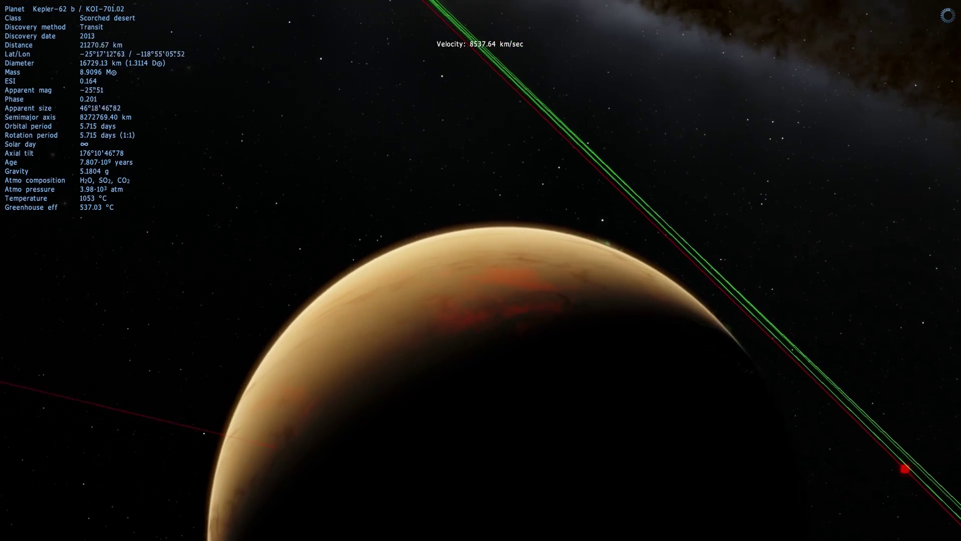
key(w)
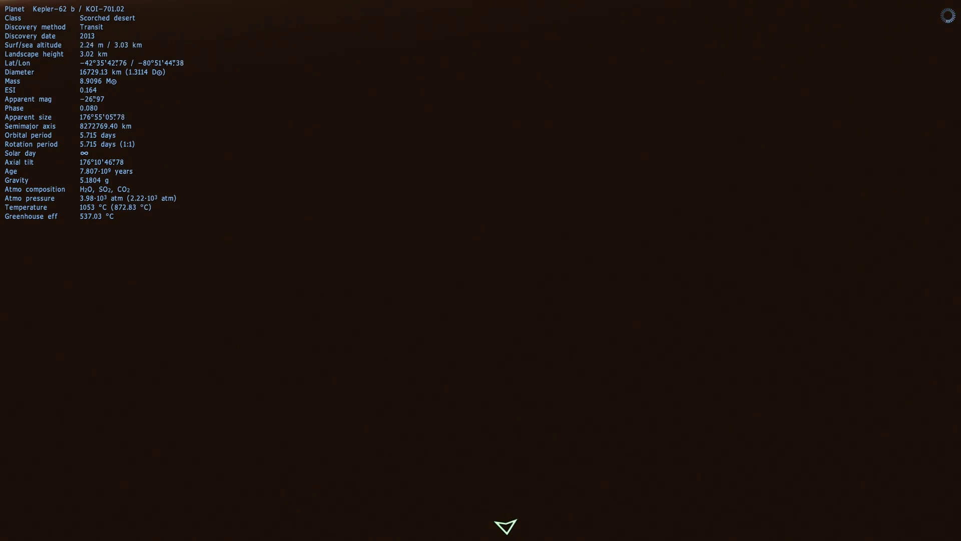
- Rise to about 133 km above Kepler-62 b and view its star over the horizon with orbits hidden and time accelerated to 1000x
drag(363, 191, 363, 236)
key(s)
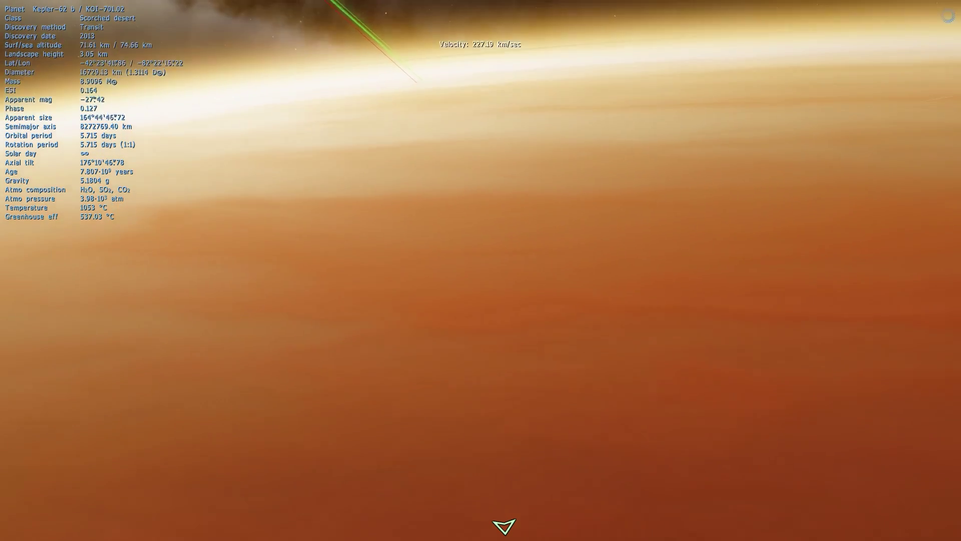
drag(811, 180, 960, 325)
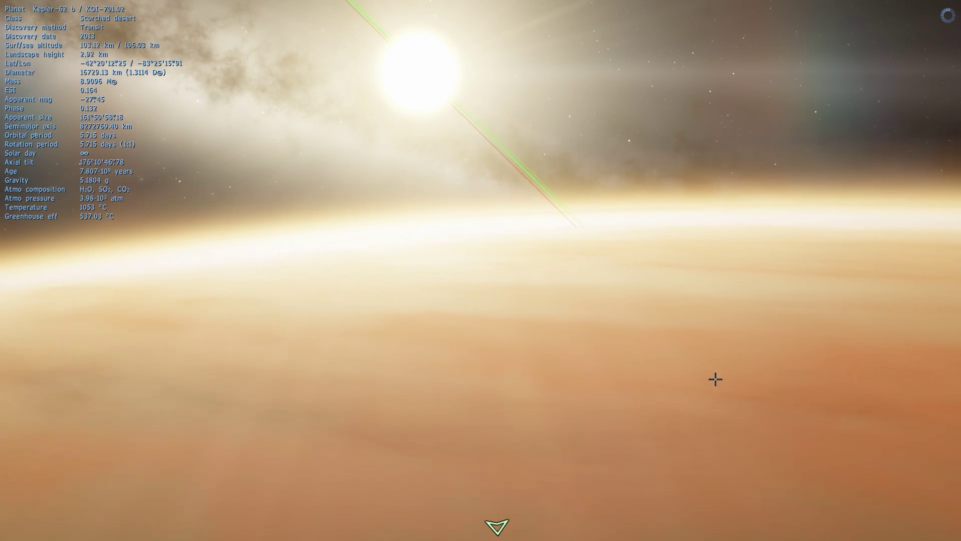
drag(707, 380, 869, 535)
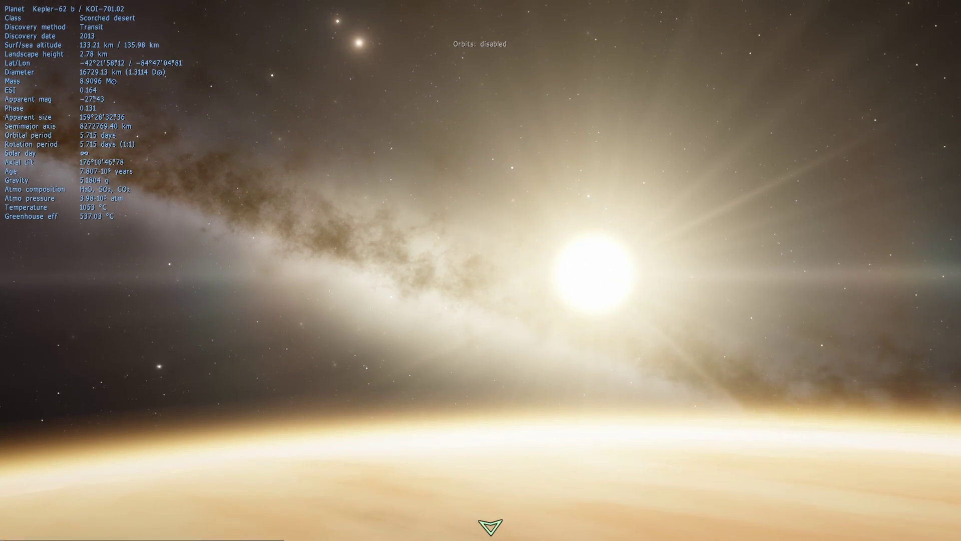
mouse_move(70, 535)
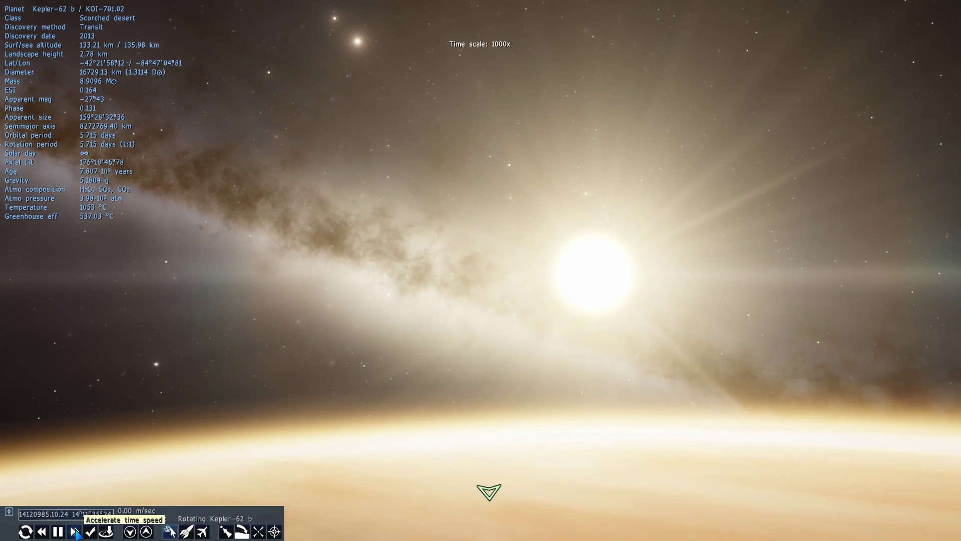
- Back away from Kepler-62 b into space and turn the orbit display back on
drag(542, 360, 316, 5)
key(s)
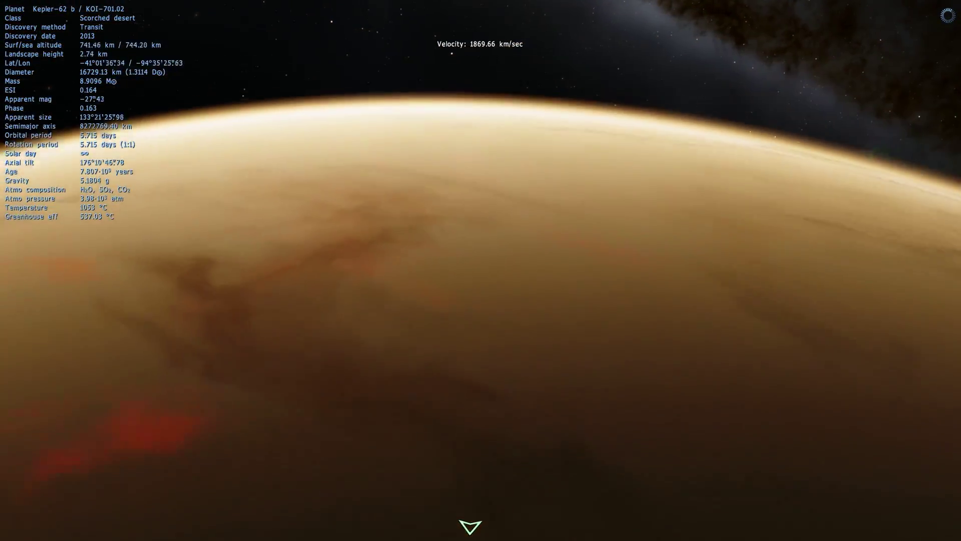
scroll(502, 268, up, 3)
scroll(462, 289, up, 2)
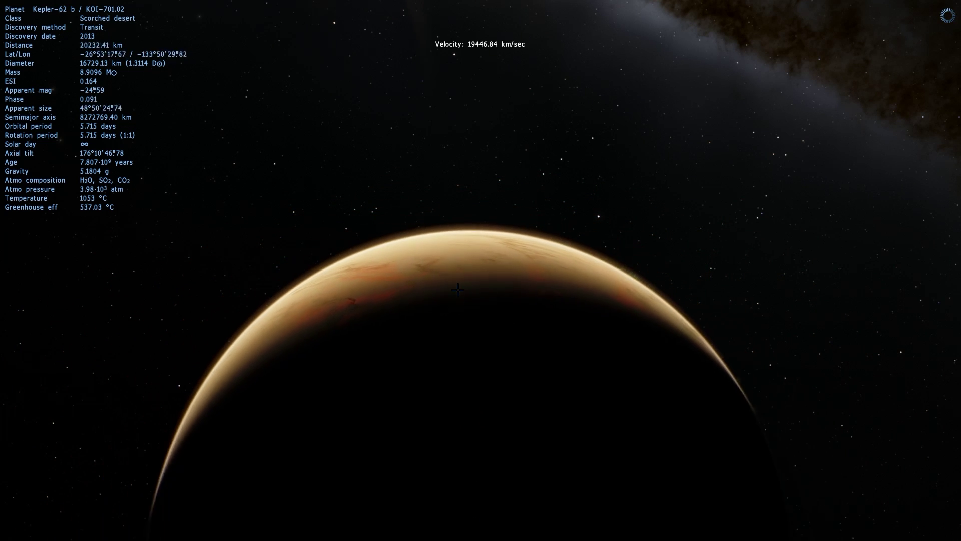
mouse_move(959, 345)
click(953, 388)
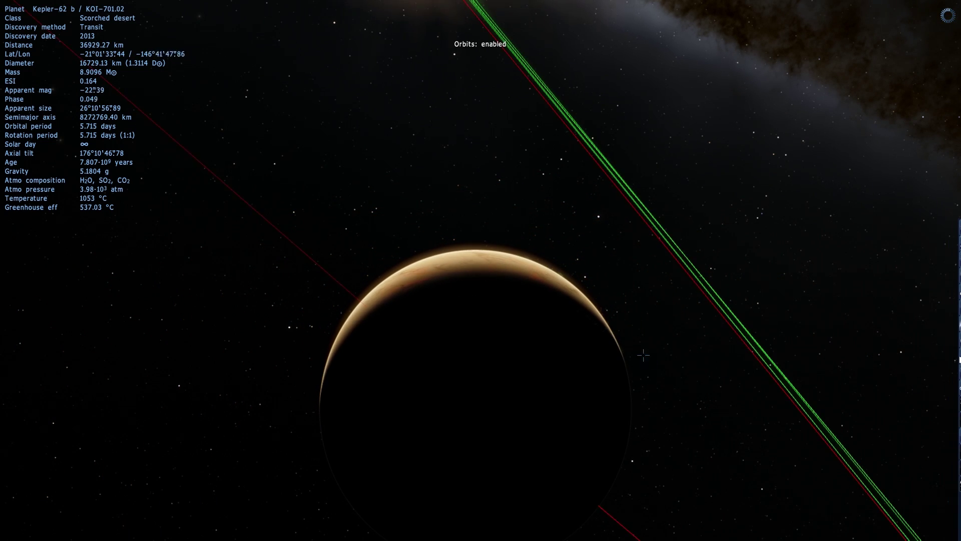
- Select the second planet, Kepler-62 c, travel to it and look across its surface from about 645 km altitude
scroll(571, 326, up, 4)
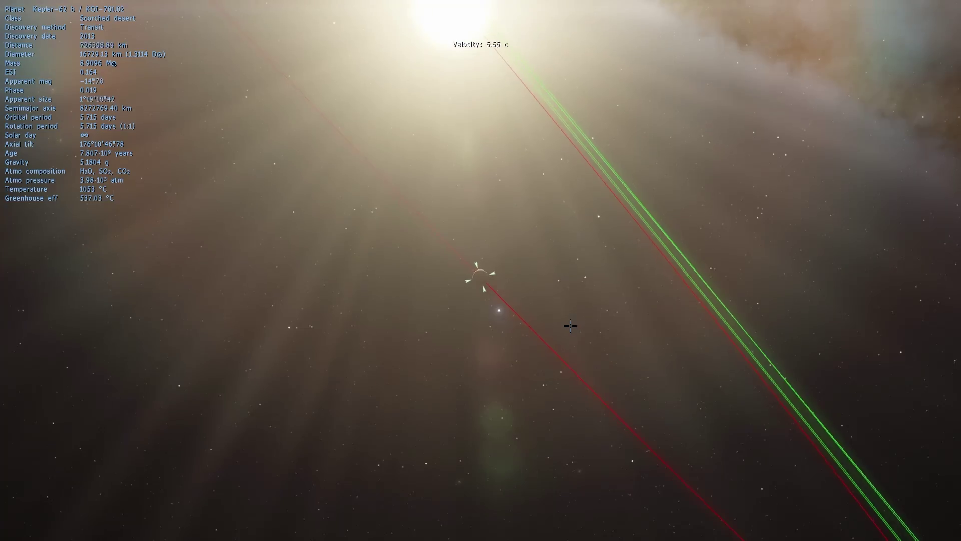
key(d)
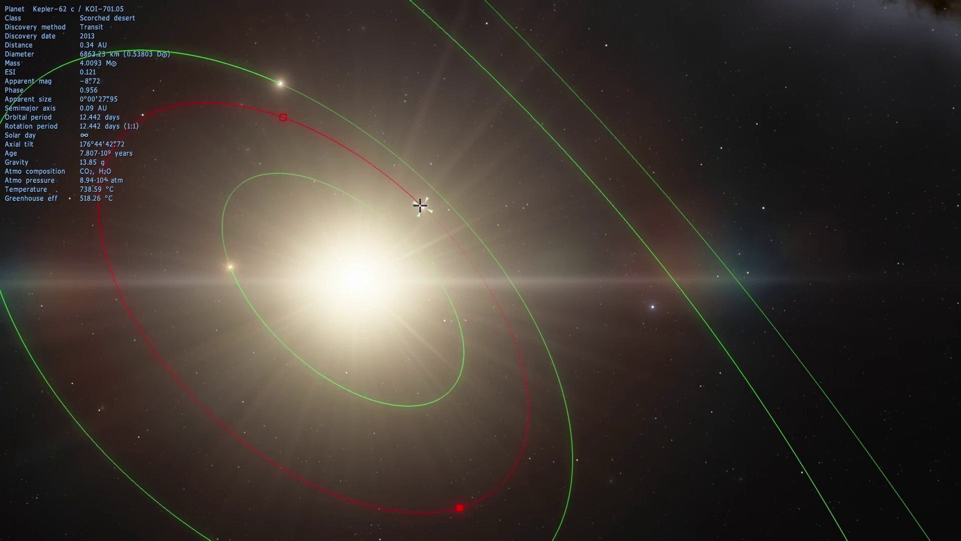
right_click(426, 212)
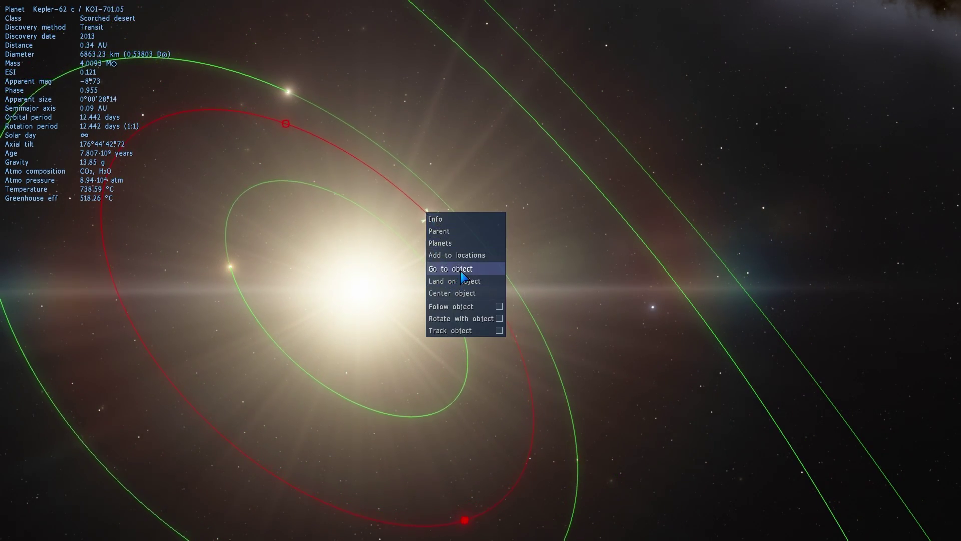
click(461, 273)
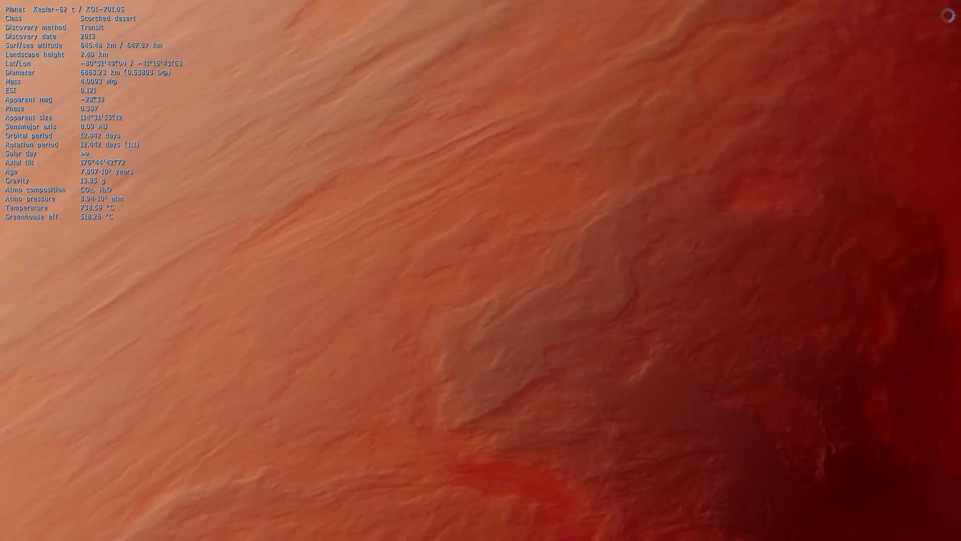
drag(487, 257, 608, 515)
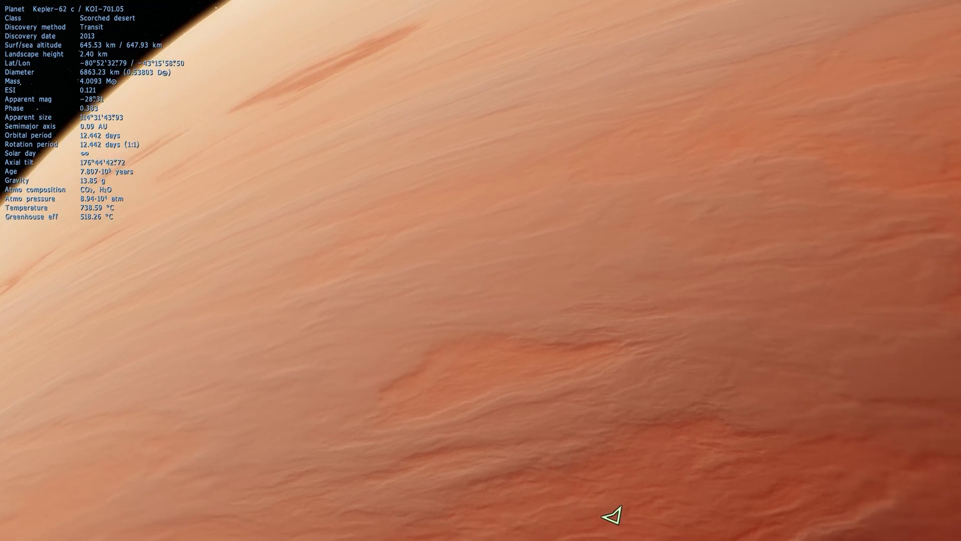
- Back away from Kepler-62 c into space until its star and the orbits of the three inner planets are in view
drag(651, 250, 545, 232)
key(s)
scroll(586, 272, up, 5)
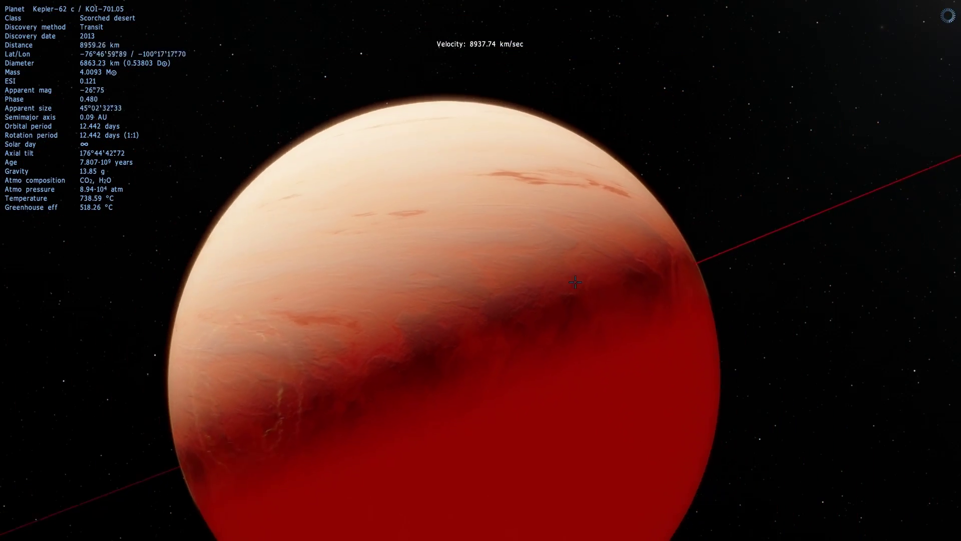
scroll(575, 282, up, 8)
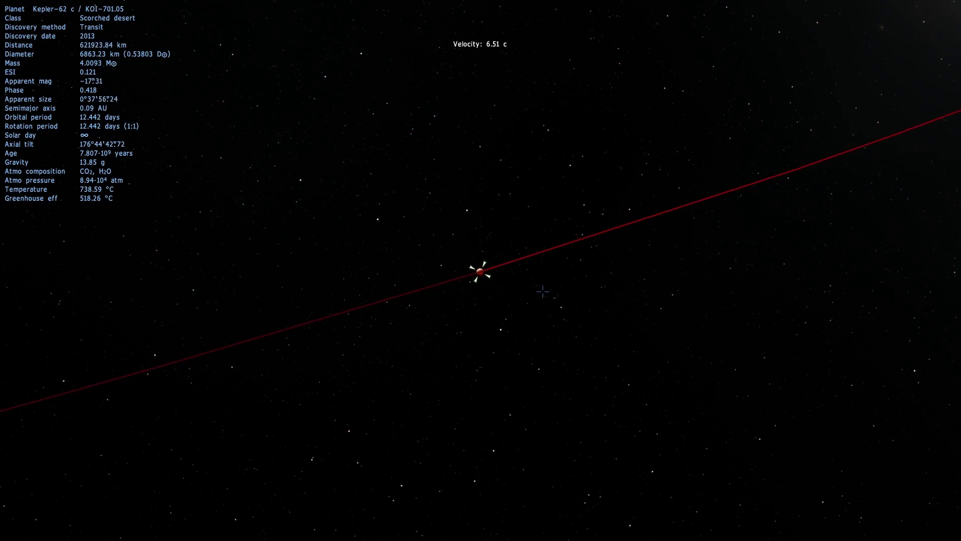
scroll(542, 291, down, 5)
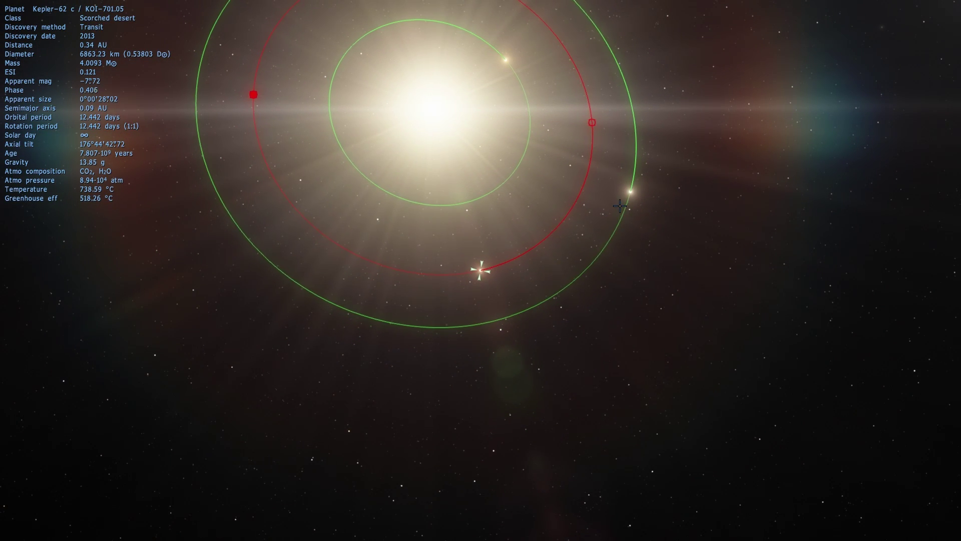
right_drag(628, 200, 609, 224)
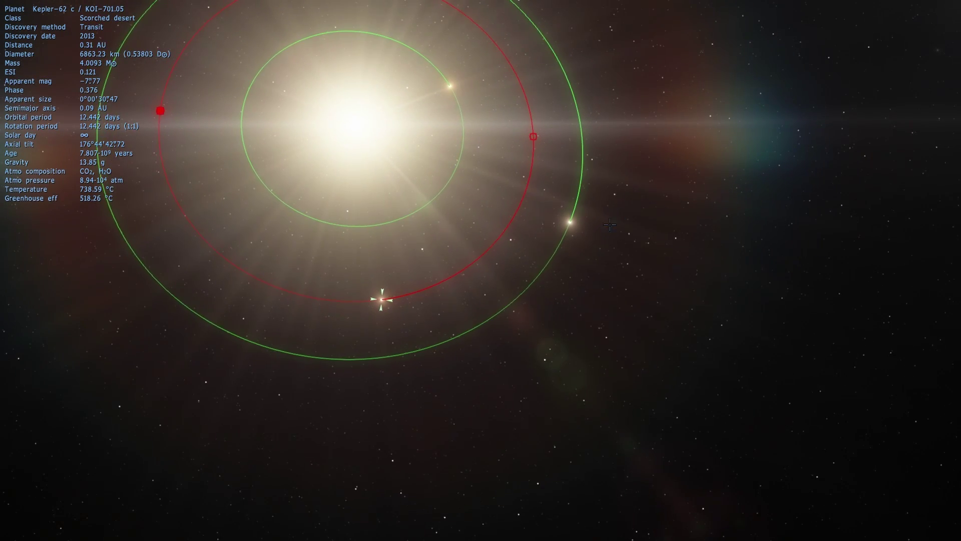
- Select the third planet, Kepler-62 d, travel to it and speed time up to 10000x
click(572, 225)
click(578, 229)
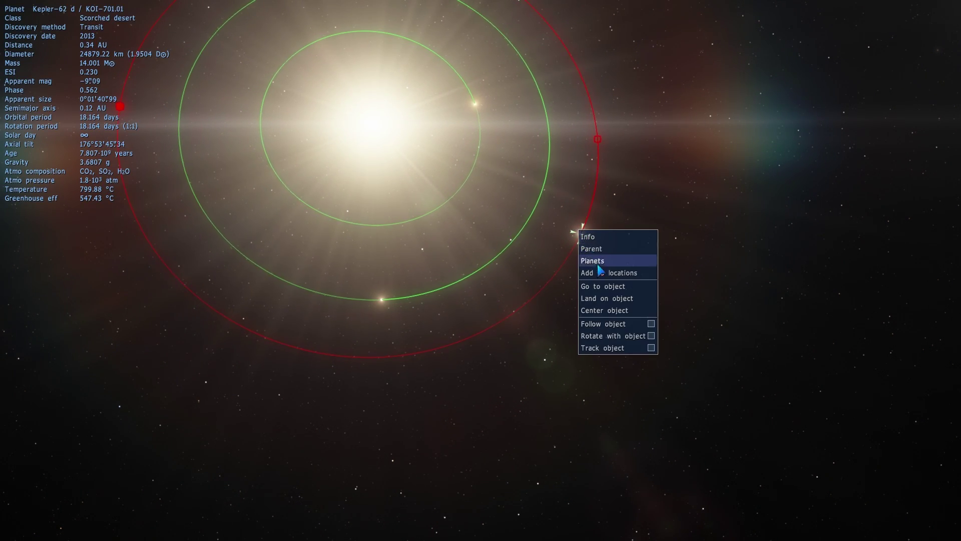
key(g)
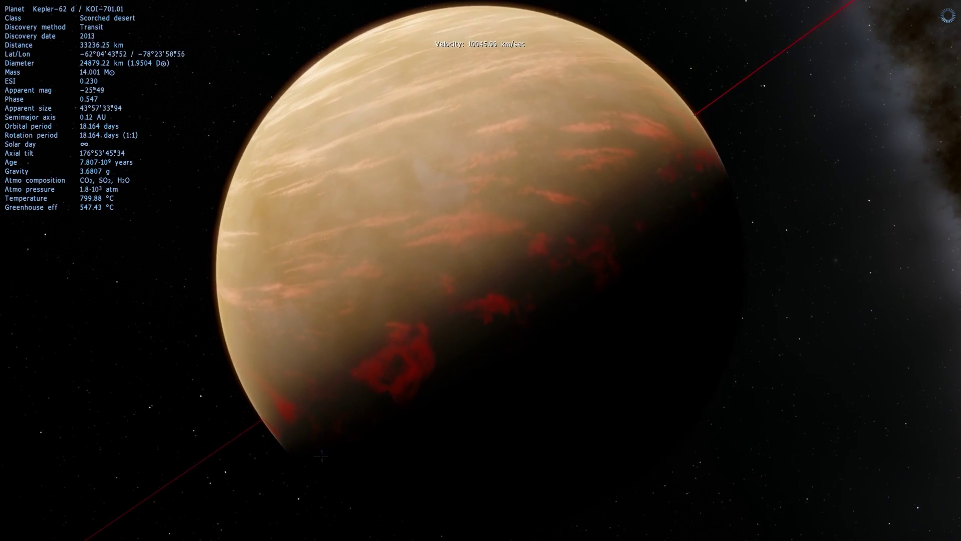
mouse_move(128, 527)
click(75, 532)
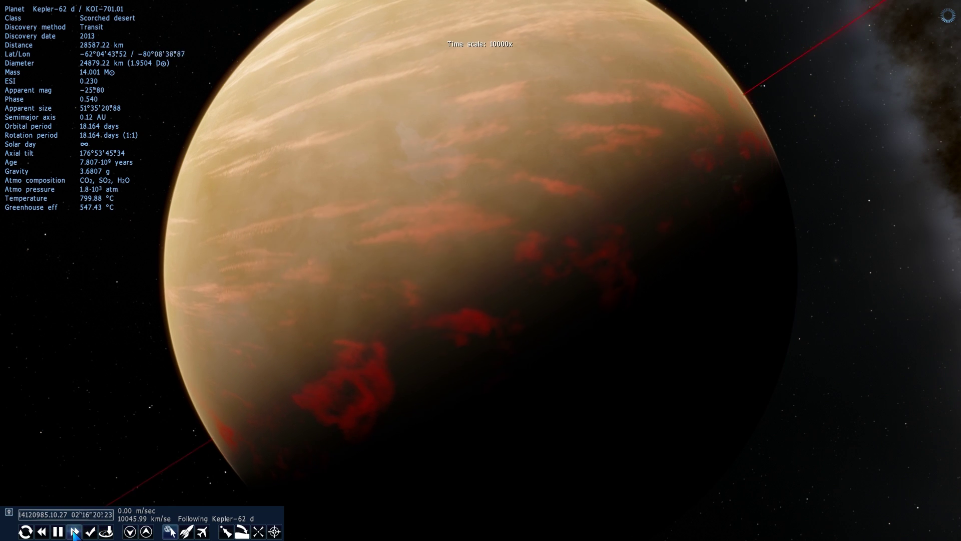
- Swing around the partly lit globe of Kepler-62 d and back away from it into space
drag(414, 242, 221, 281)
key(s)
scroll(451, 287, up, 10)
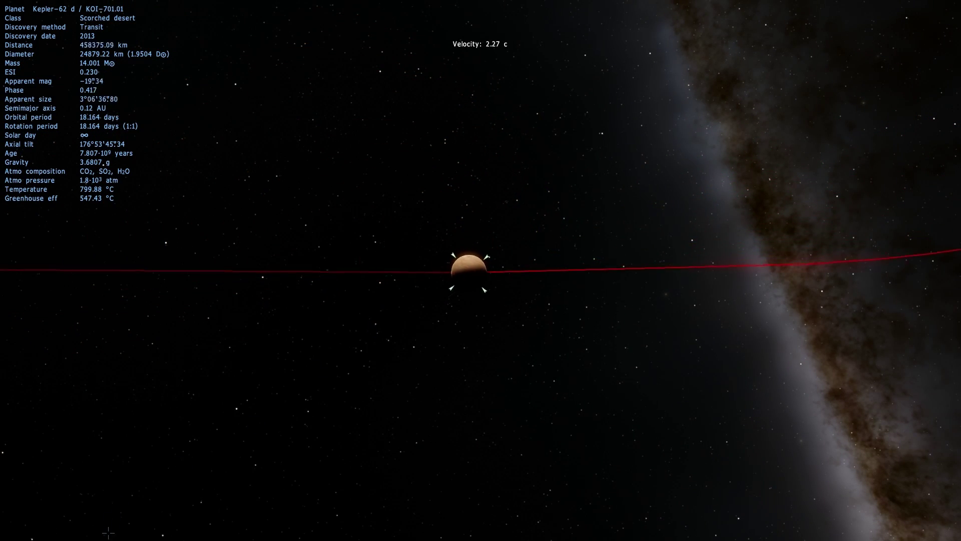
- Select the fourth planet, Kepler-62 e, travel to it and slow down the passage of time
mouse_move(61, 533)
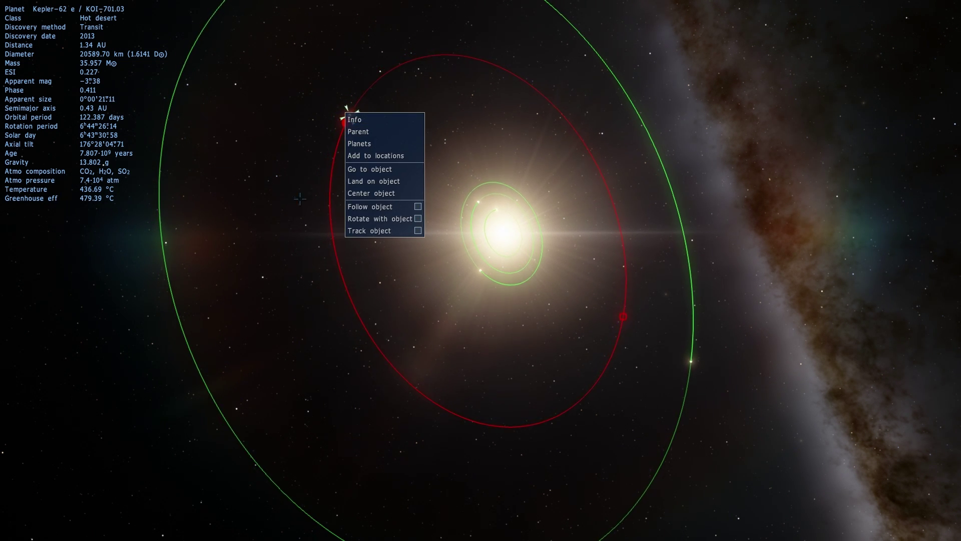
key(g)
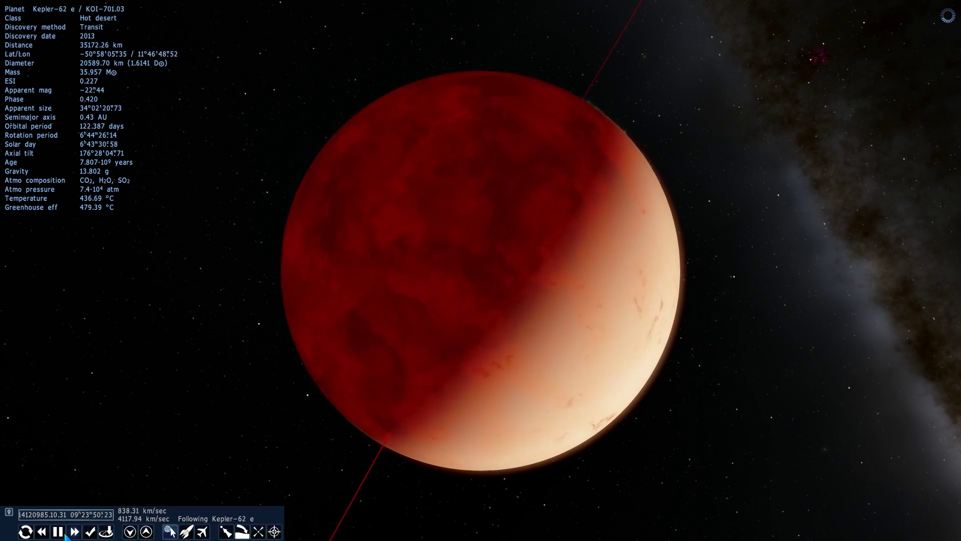
click(44, 533)
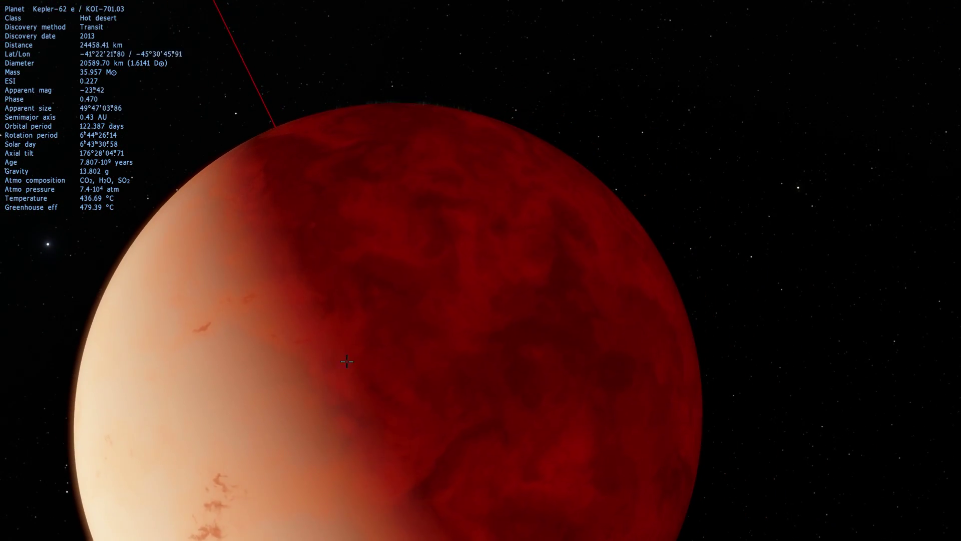
- Circle Kepler-62 e to its night side with the star in view beside it, and hide the orbits
key(s)
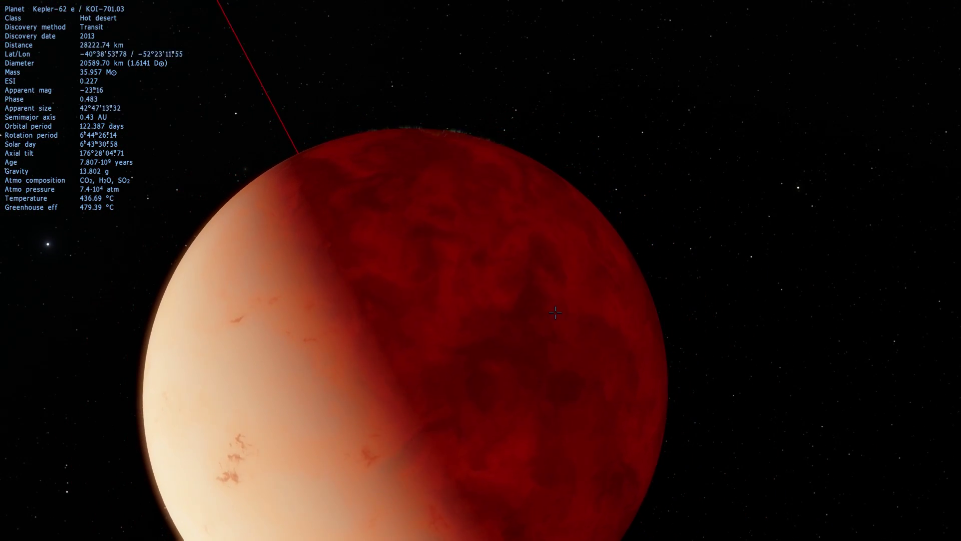
key(q)
key(d)
drag(555, 312, 886, 326)
right_drag(711, 295, 869, 410)
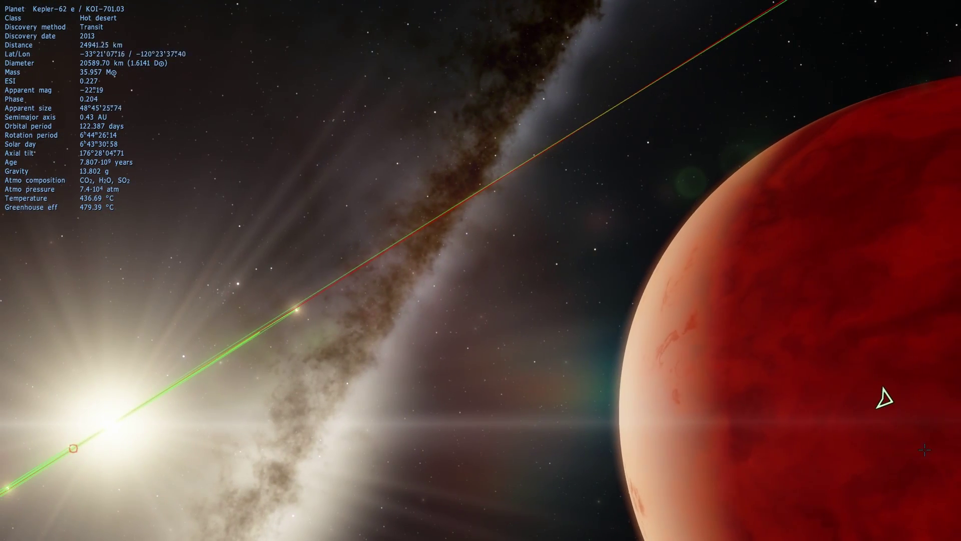
click(950, 391)
key(d)
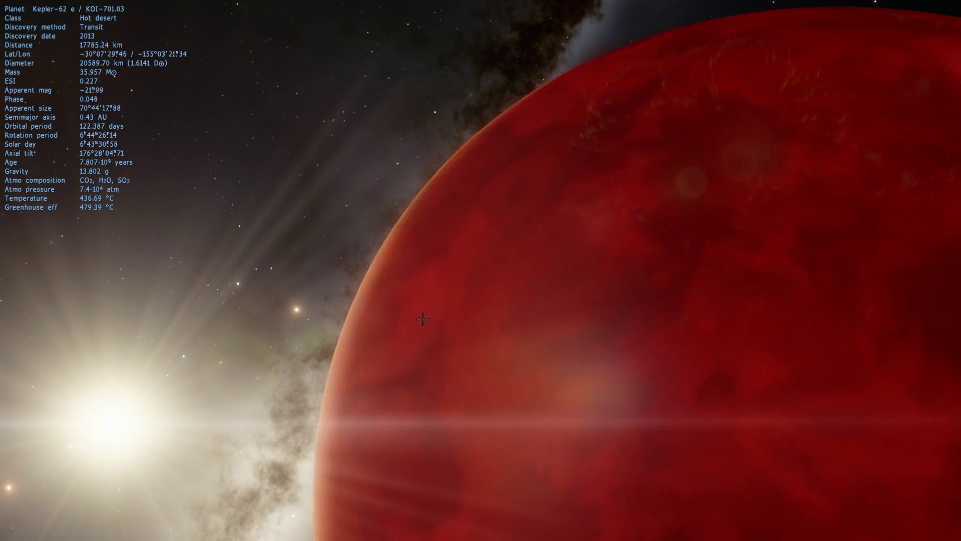
- Reorient the view around Kepler-62 e so its star hangs above the horizon of the dark red hemisphere
key(s)
key(a)
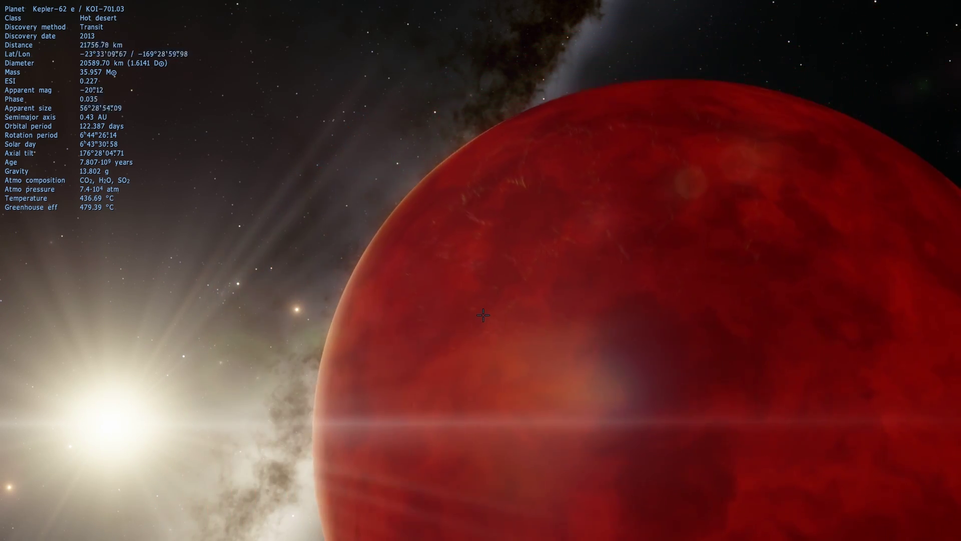
drag(483, 314, 480, 229)
key(w)
key(d)
mouse_move(483, 268)
right_down()
mouse_move(503, 220)
mouse_move(495, 217)
mouse_move(484, 262)
right_up()
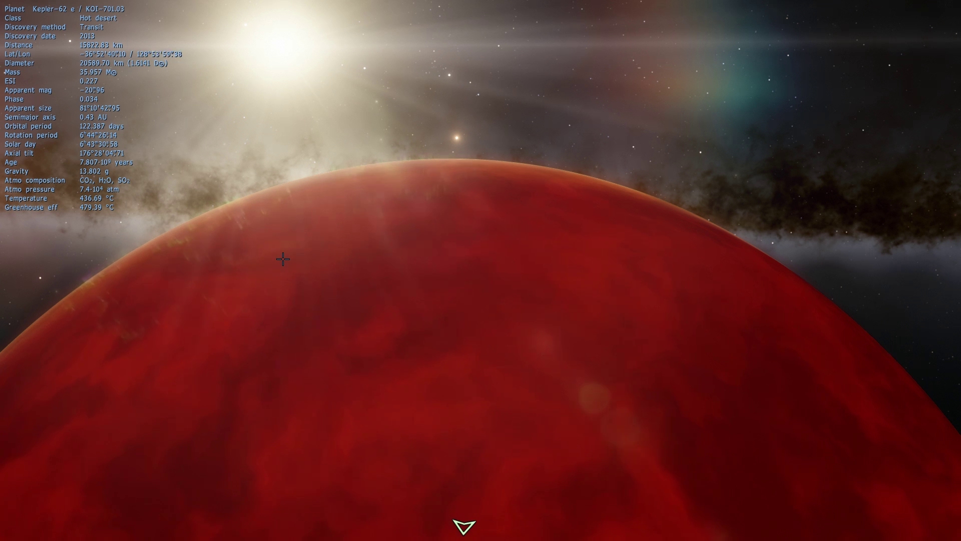
right_drag(283, 259, 243, 243)
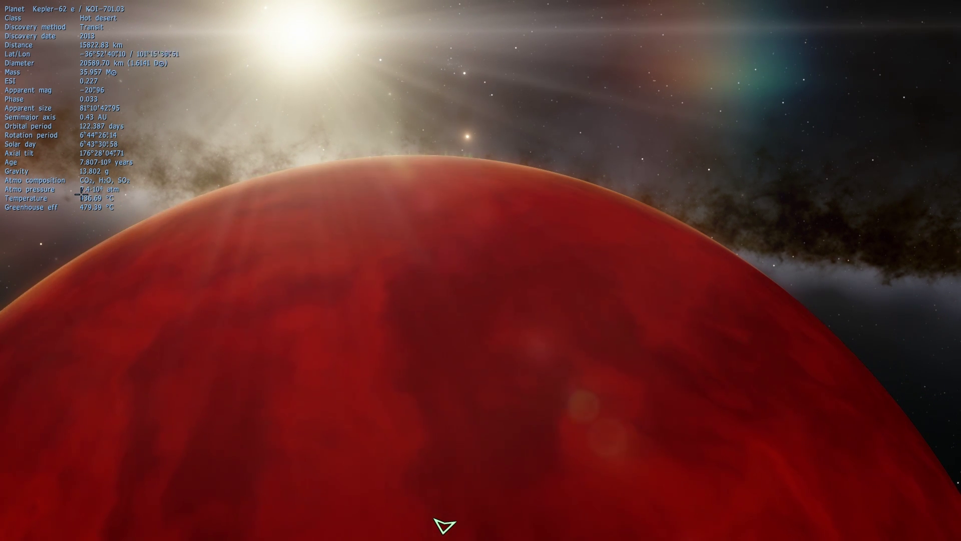
- Drift closer over the night side of Kepler-62 e, keeping the star and Milky Way above its horizon
key(a)
key(w)
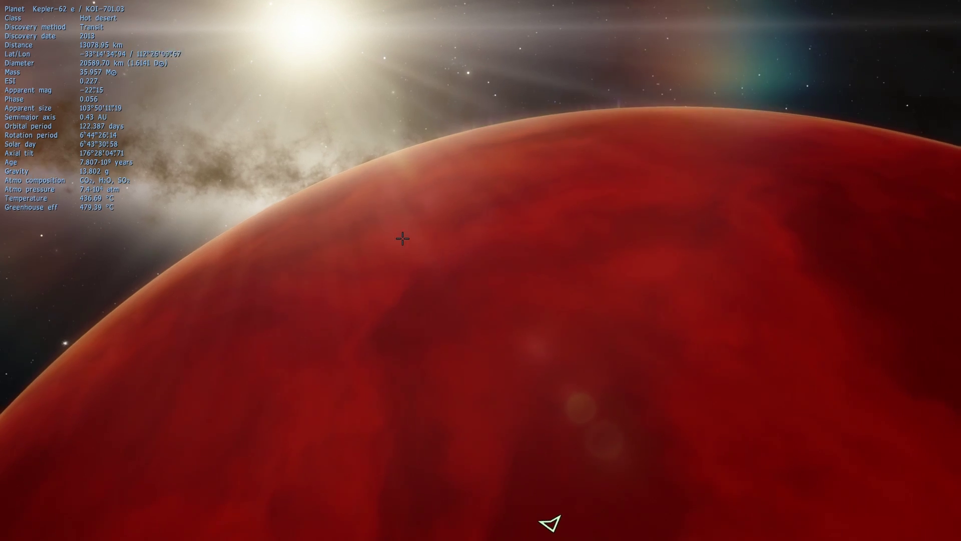
right_drag(403, 239, 422, 264)
key(s)
key(d)
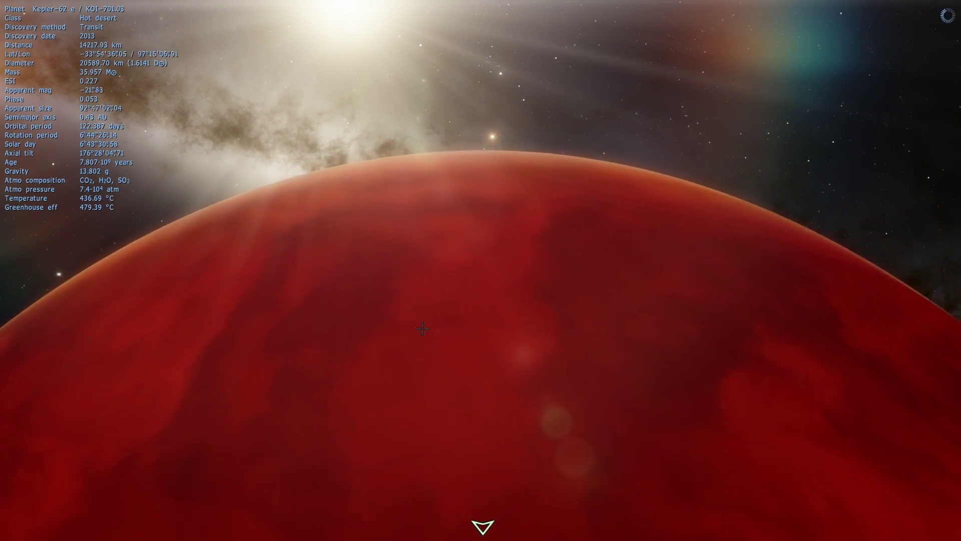
right_drag(435, 346, 447, 387)
- Back away from Kepler-62 e to about 1.6 AU and turn the orbit display back on
scroll(447, 387, down, 5)
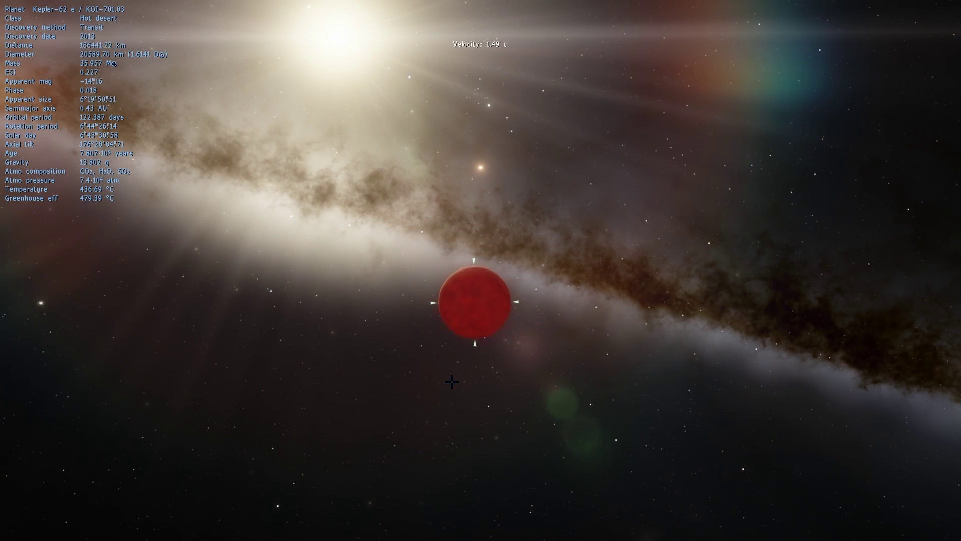
scroll(450, 374, up, 7)
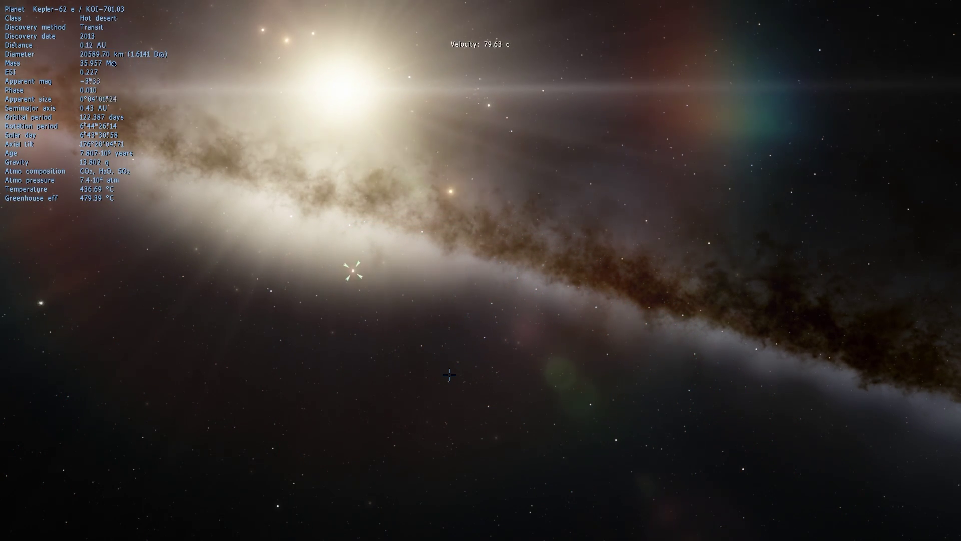
scroll(449, 374, down, 3)
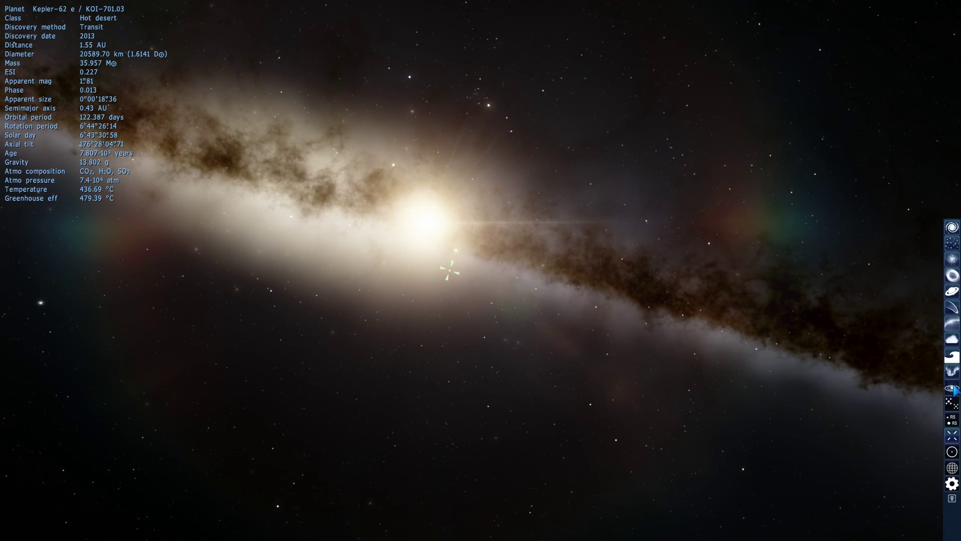
key(d)
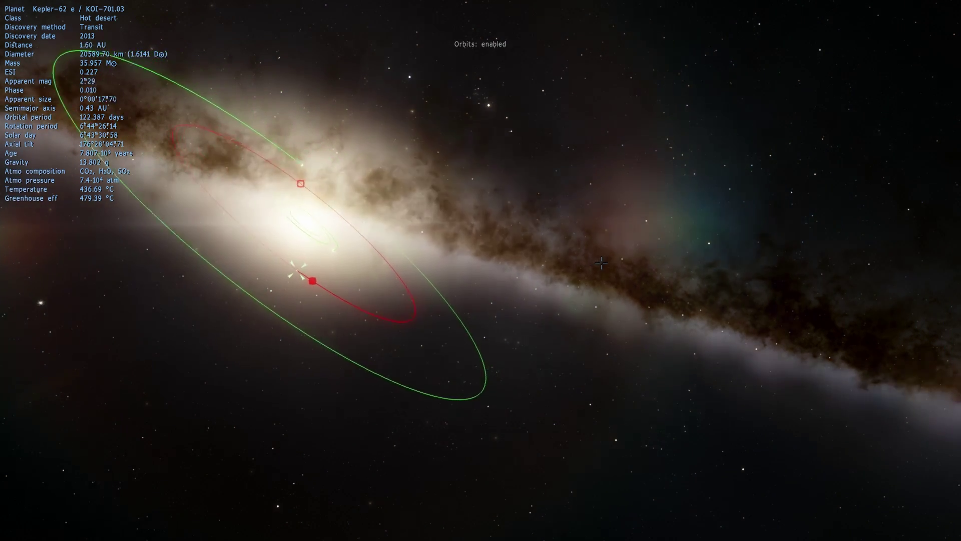
- Turn the orbits into a more open view, select the outermost planet, Kepler-62 f, and travel to it
drag(340, 183, 606, 255)
right_drag(606, 256, 378, 239)
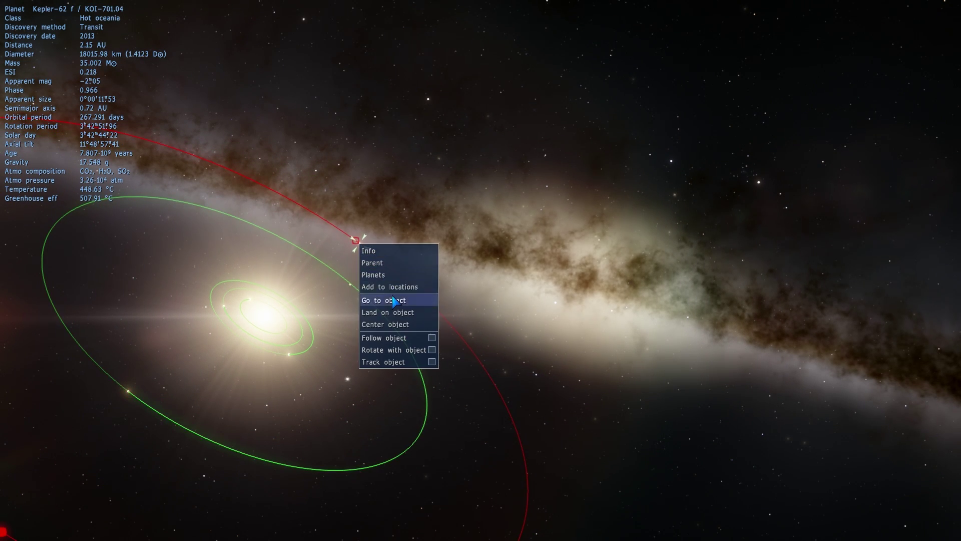
click(394, 300)
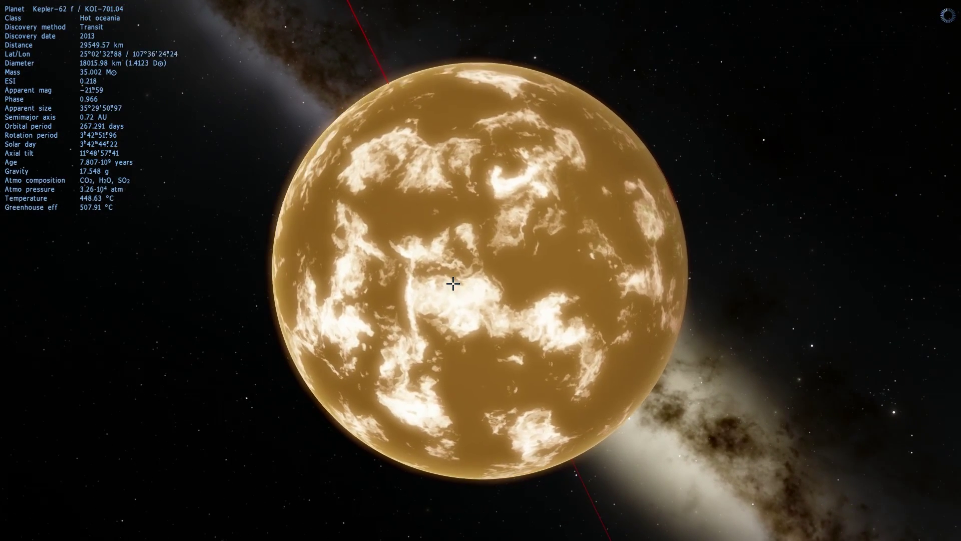
- Circle Kepler-62 f past the boundary between day and night and move in closer over its clouds
right_drag(453, 283, 575, 383)
drag(541, 325, 131, 196)
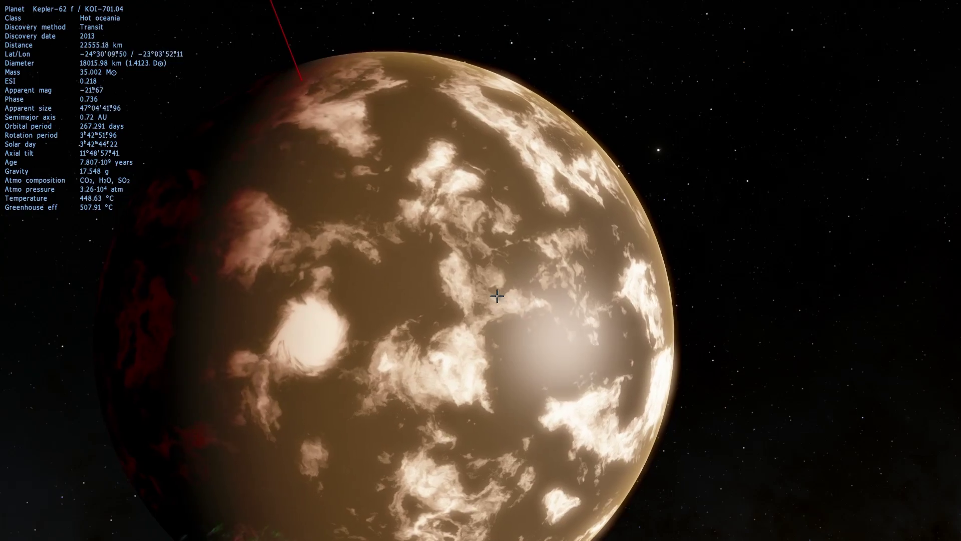
drag(497, 297, 618, 318)
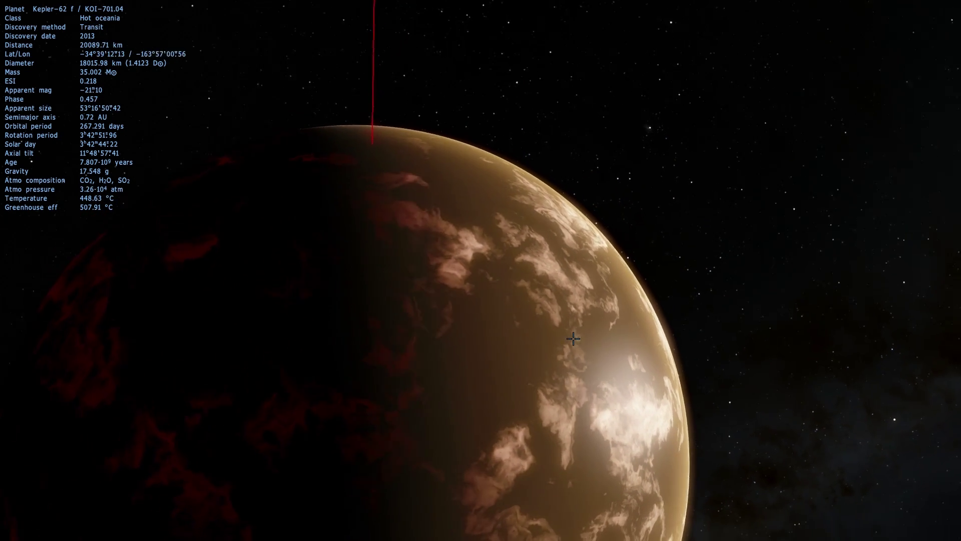
key(e)
drag(519, 235, 221, 200)
key(w)
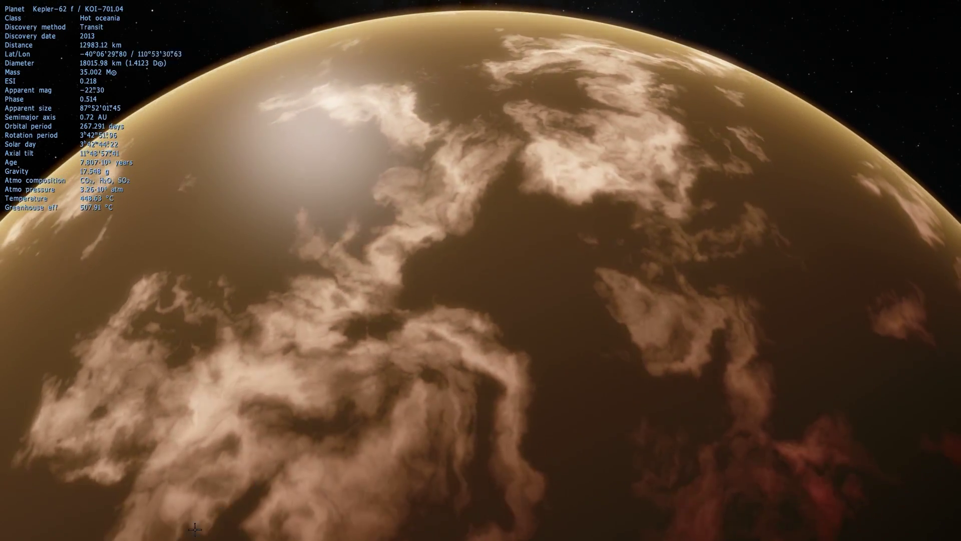
- Slow time to 100x and descend through the clouds of Kepler-62 f to below its ocean surface
mouse_move(93, 535)
click(40, 533)
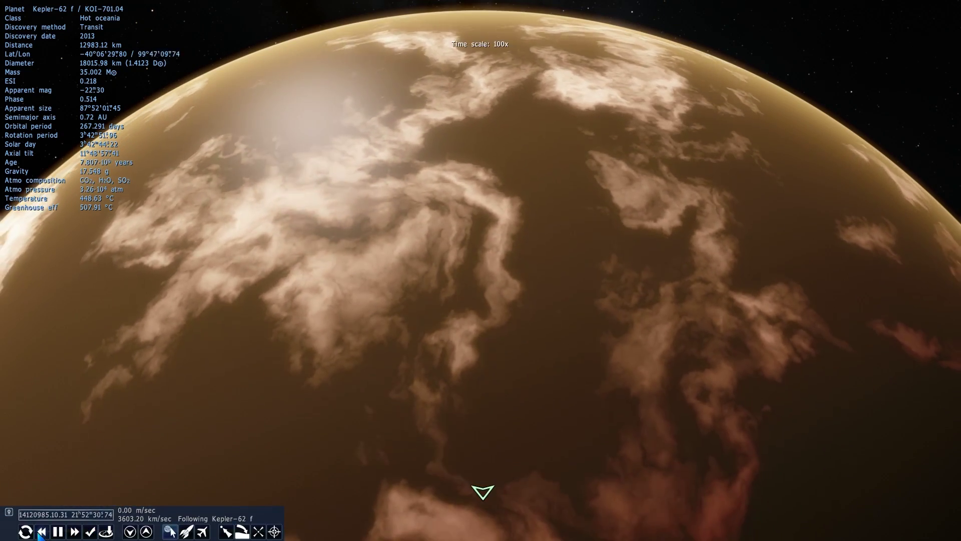
drag(355, 306, 370, 225)
key(w)
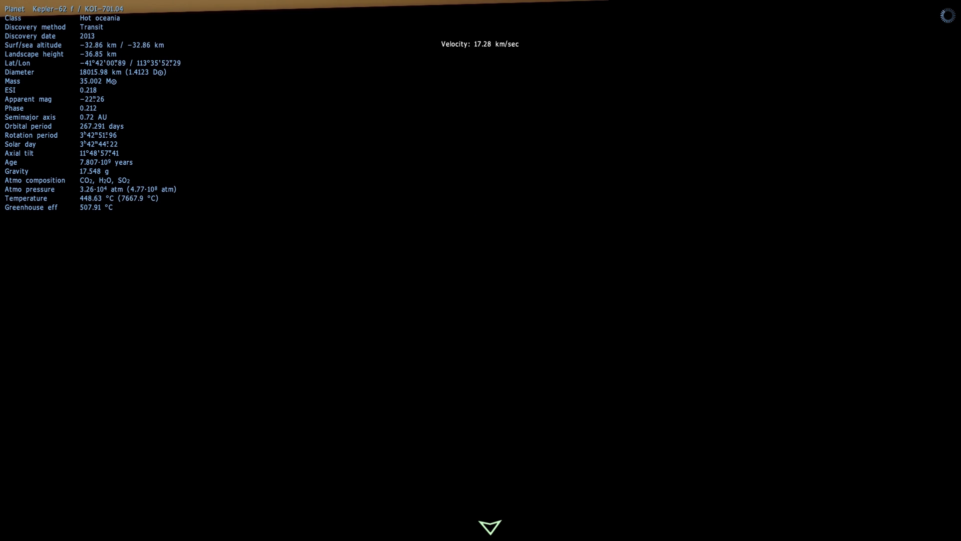
- Rise back above Kepler-62 f, move to its day side and look over the horizon from about 20.5 km altitude
scroll(473, 217, up, 4)
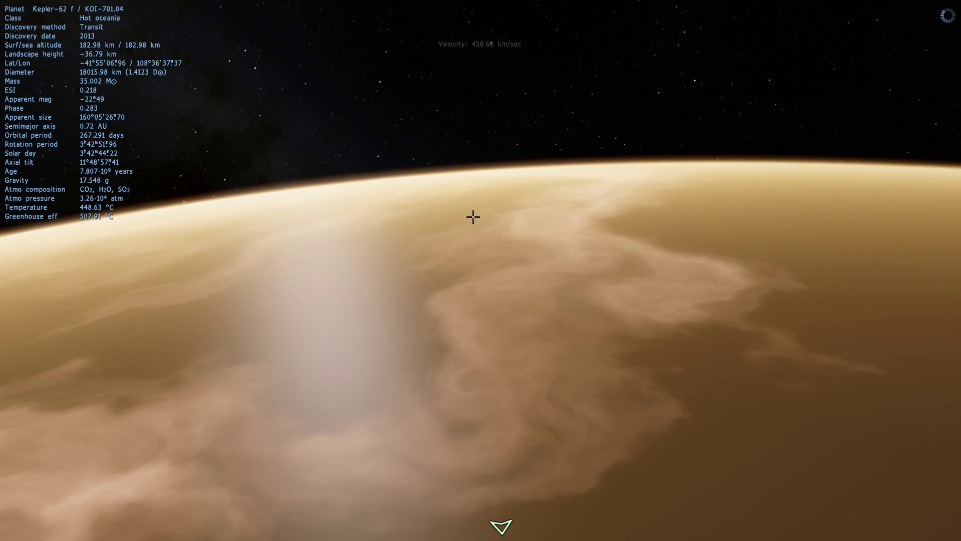
right_click(454, 268)
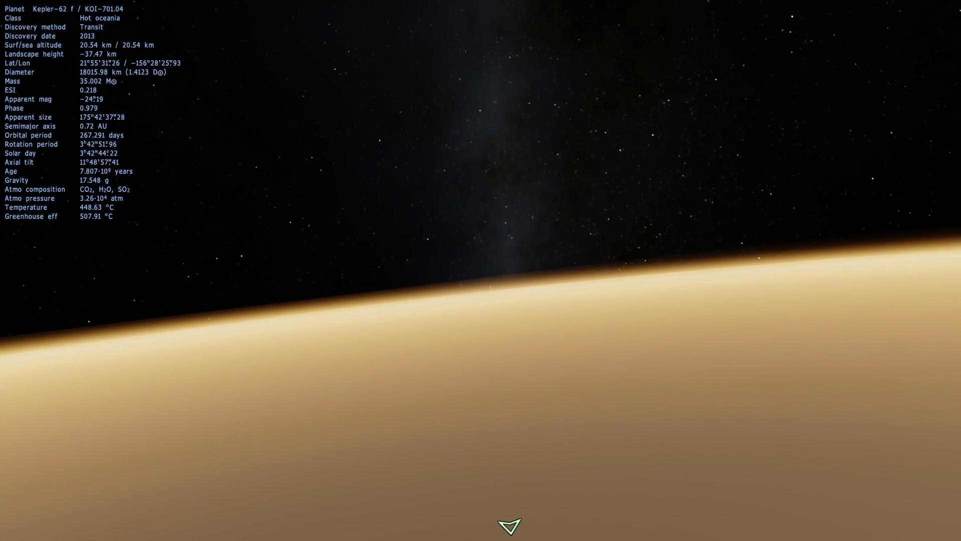
drag(285, 228, 401, 331)
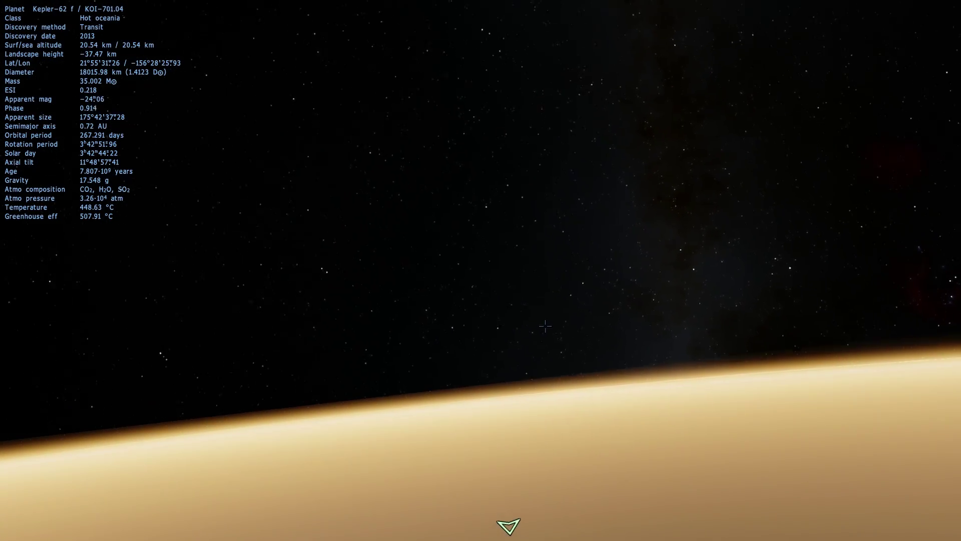
- Descend to about 2 km below the sea surface of Kepler-62 f and speed up the passage of time
drag(546, 326, 465, 272)
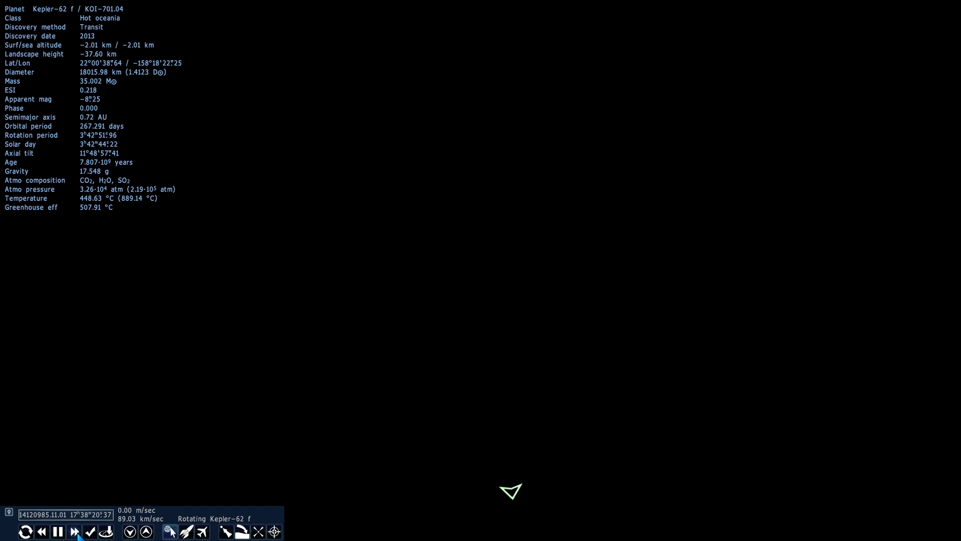
click(75, 532)
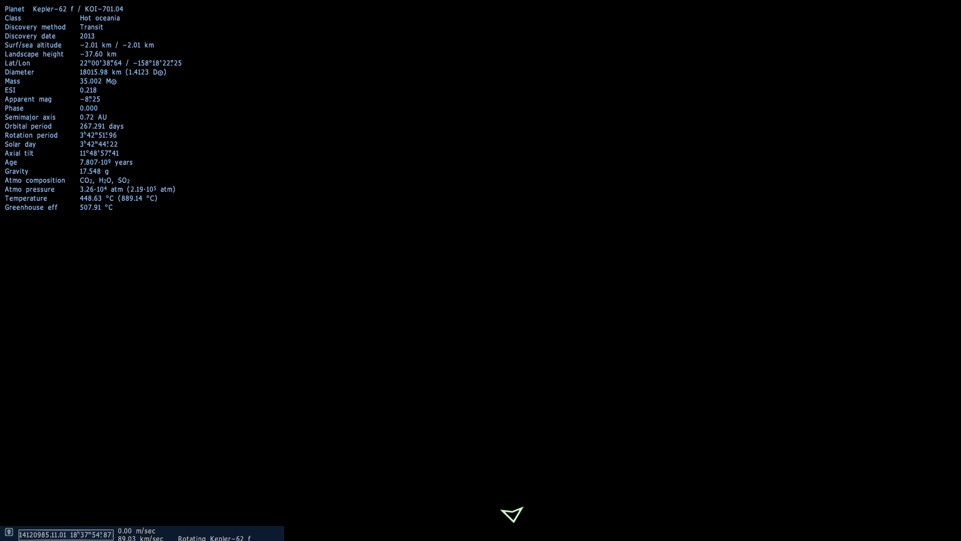
- Set the time scale to 300x and pull back from below the ocean of Kepler-62 f to its night side, about 16,500 km away
click(73, 533)
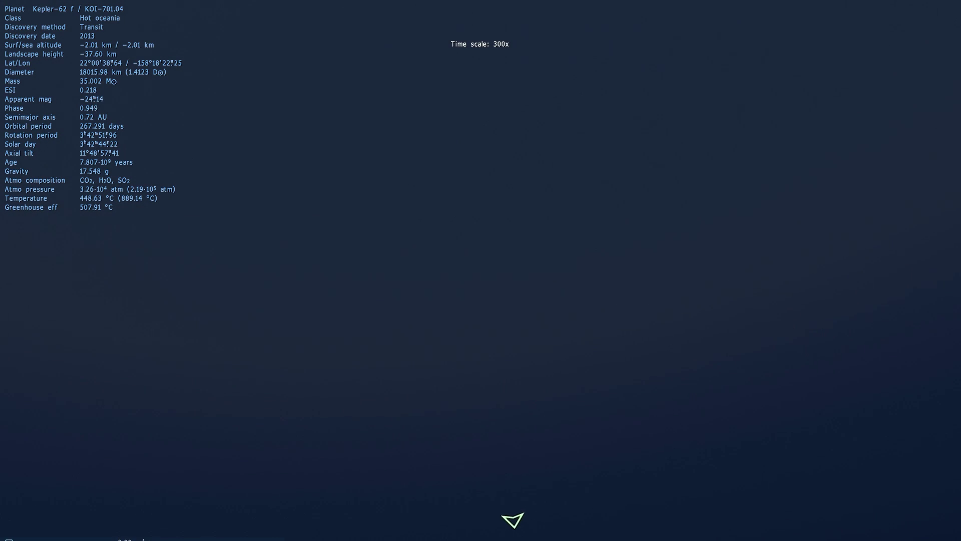
drag(601, 270, 421, 270)
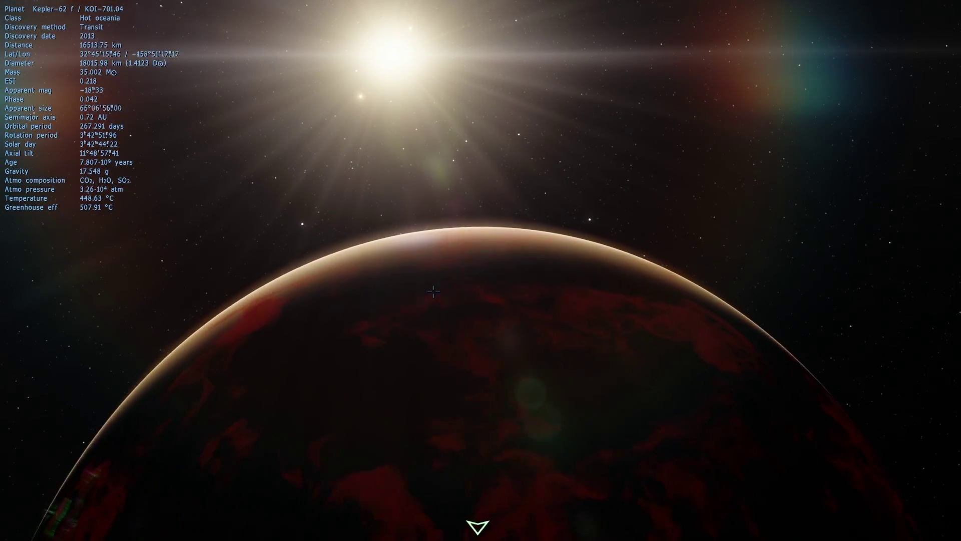
key(q)
- Set the time scale to 10x and approach the night side of Kepler-62 f to about 10,200 km, keeping its star above the horizon
mouse_move(42, 539)
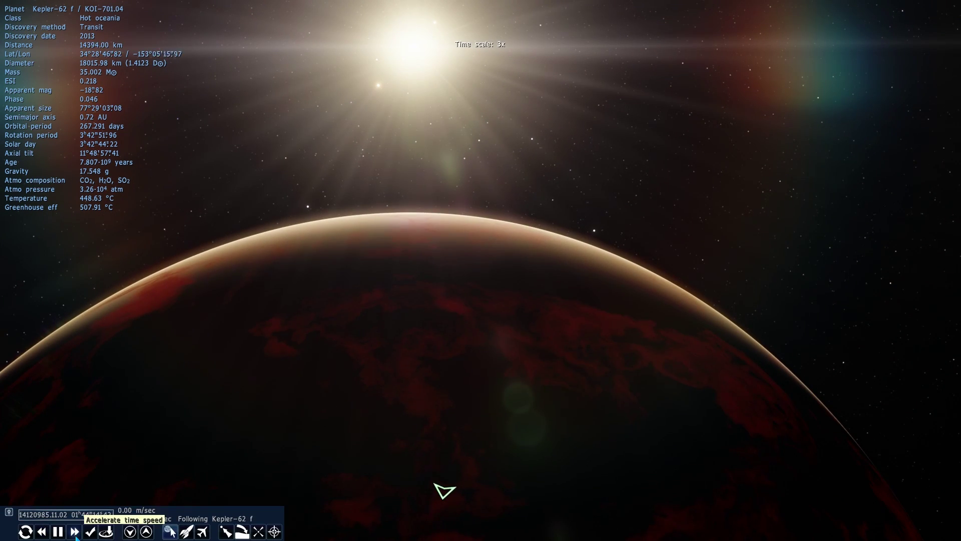
key(w)
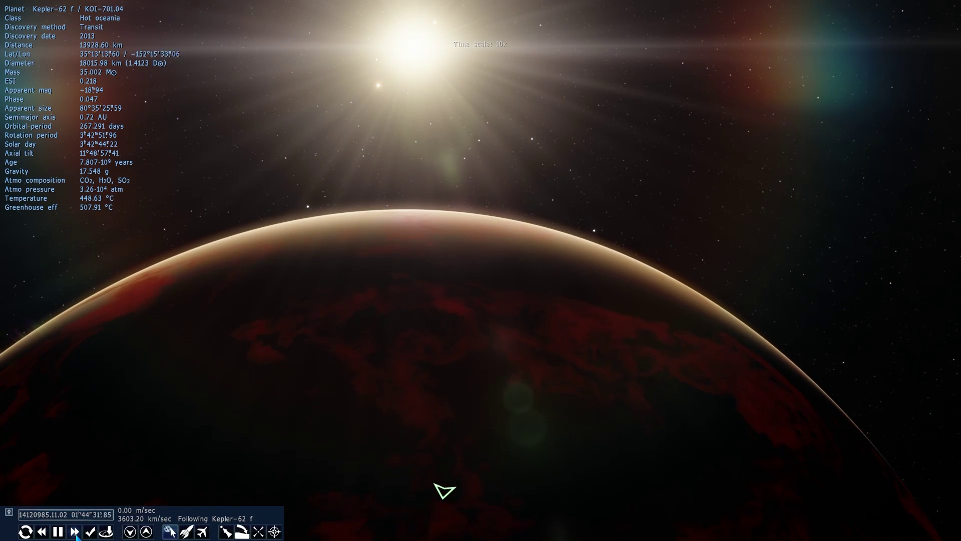
key(w)
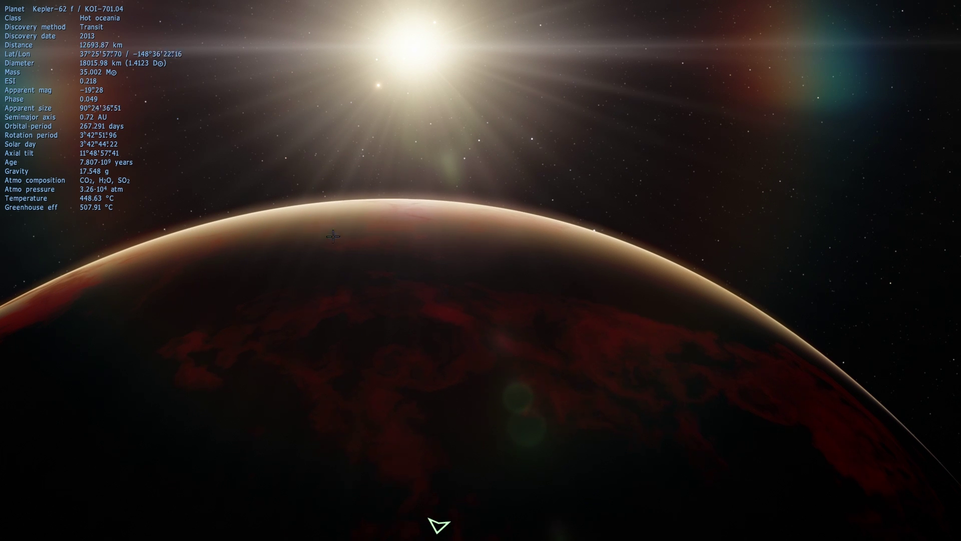
mouse_move(85, 533)
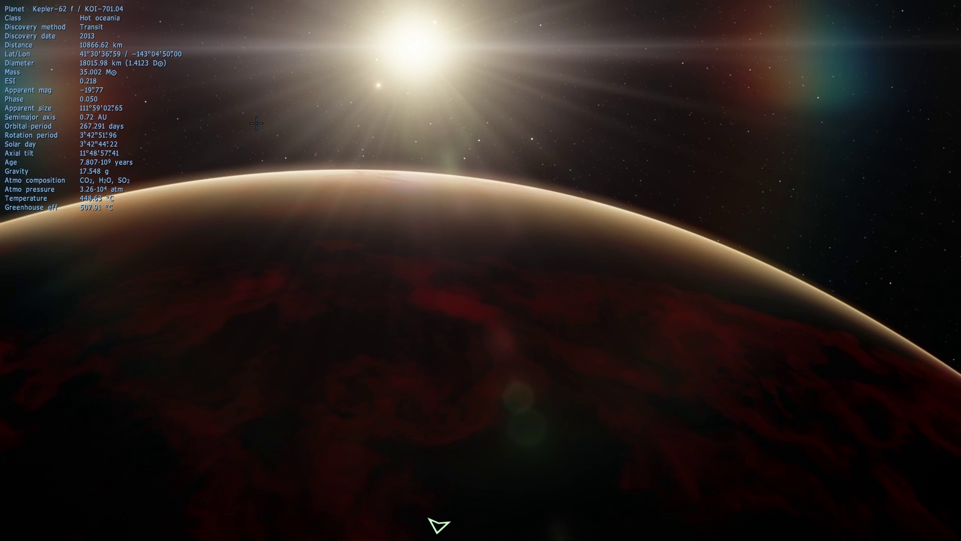
key(w)
drag(256, 123, 282, 149)
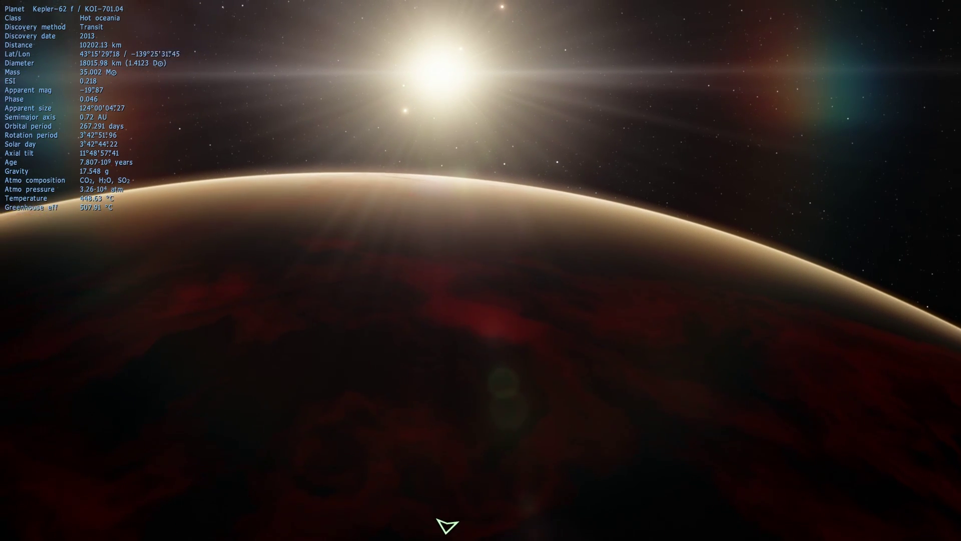
key(e)
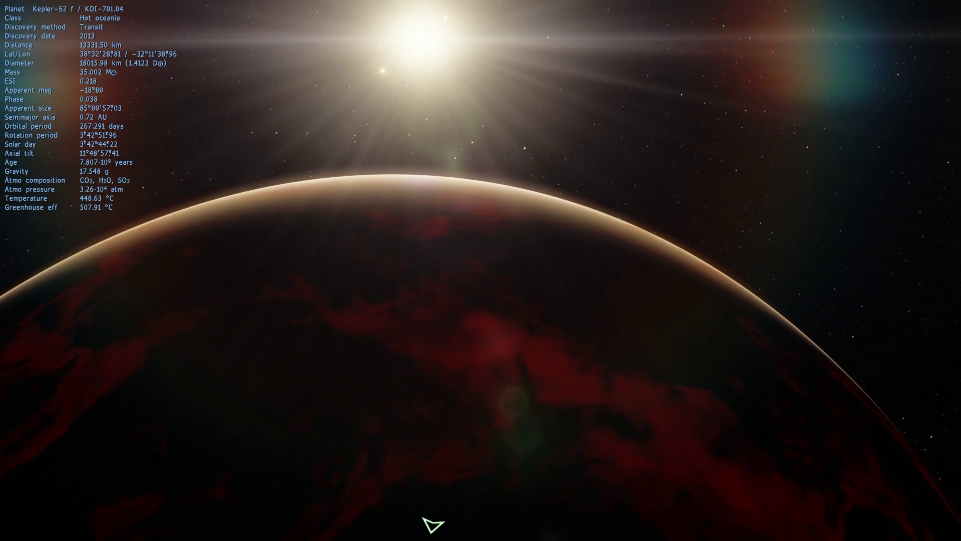
- Move away from Kepler-62 f to about 1.29 AU and turn on the display of orbits around the star
drag(400, 243, 285, 165)
key(s)
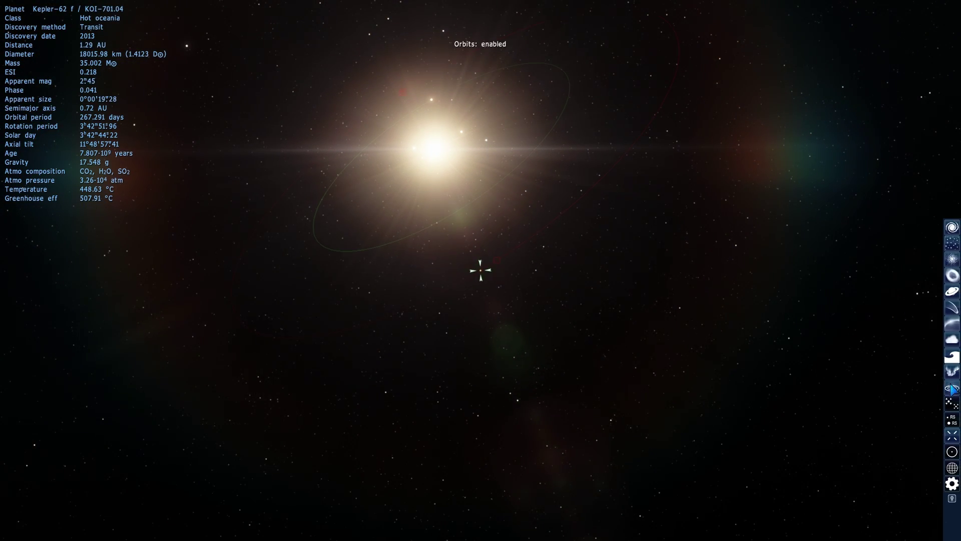
drag(650, 250, 615, 401)
key(w)
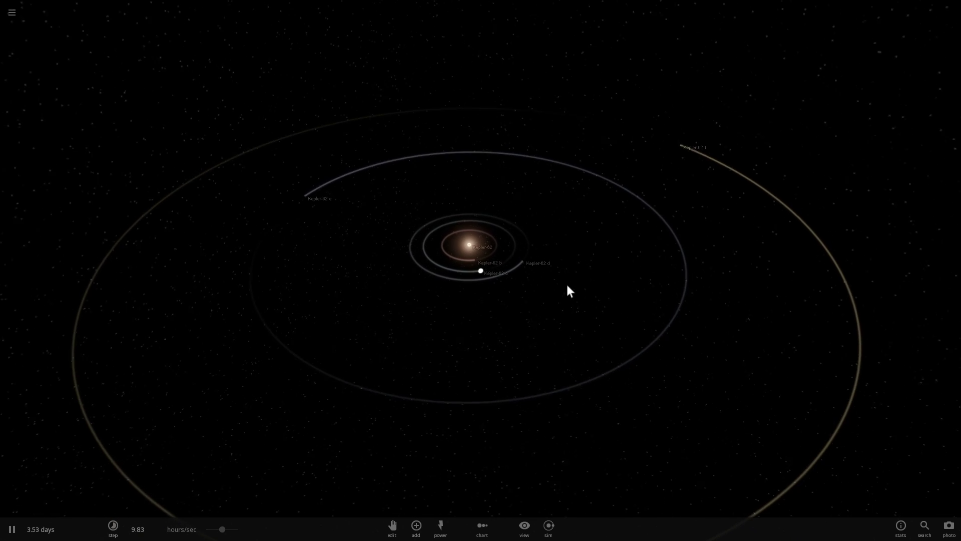
- Switch to Universe Sandbox, select Kepler-62 c near its star and pull back to view the orbits of all the planets
click(482, 269)
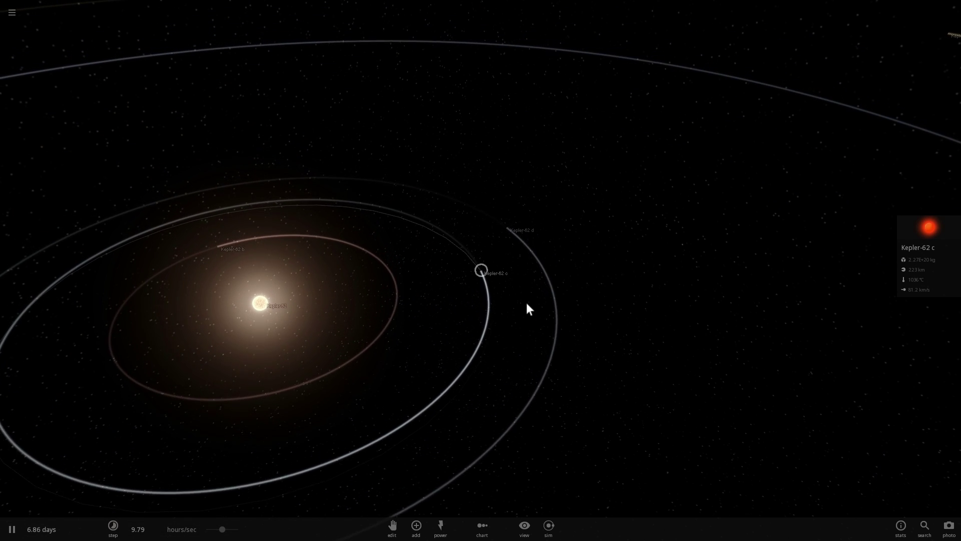
scroll(512, 297, down, 5)
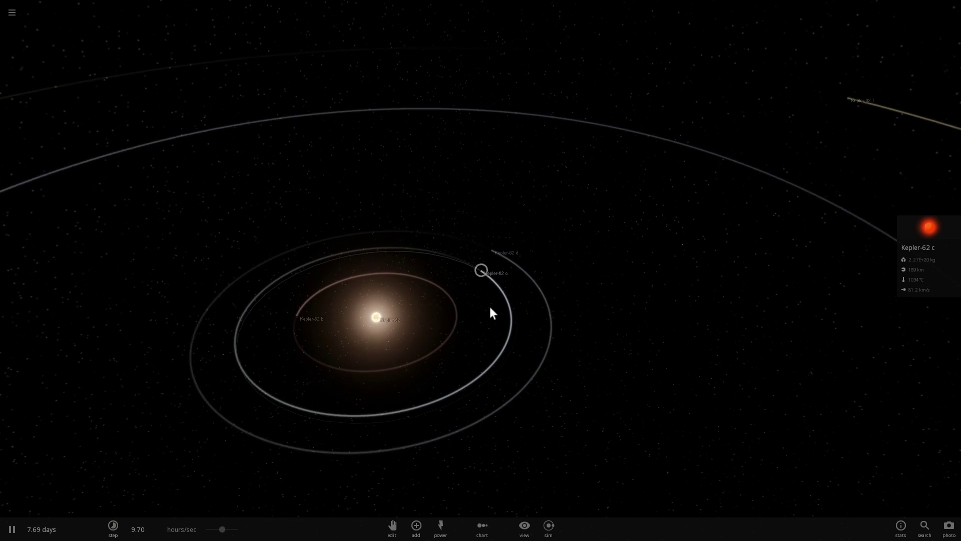
click(656, 349)
drag(657, 350, 595, 359)
scroll(595, 359, down, 5)
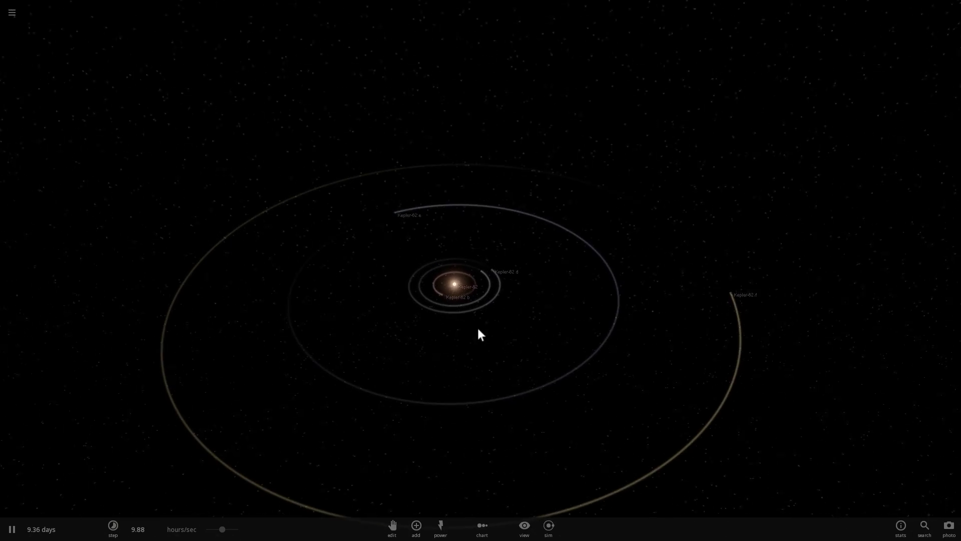
- Display the habitable zones of the Kepler-62 system as Flat in the view settings
click(445, 532)
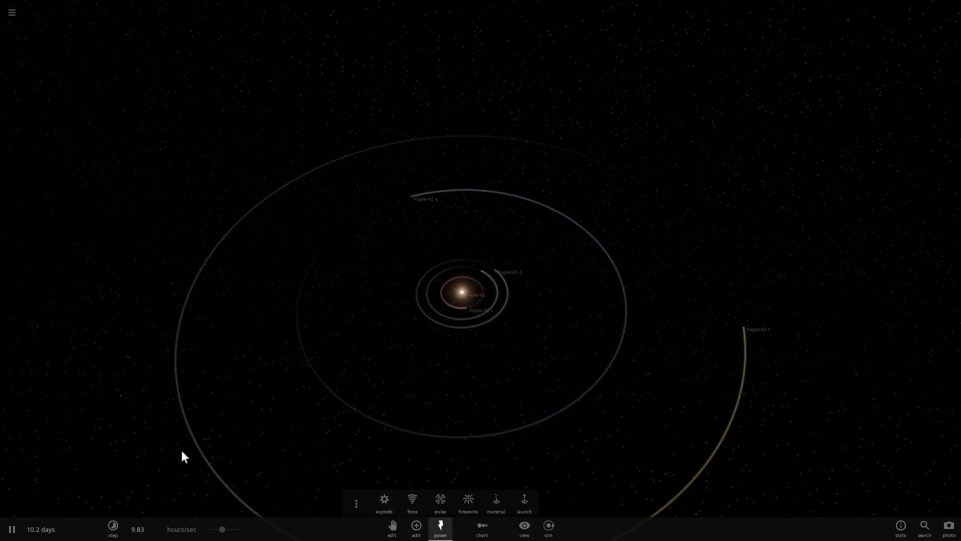
click(349, 503)
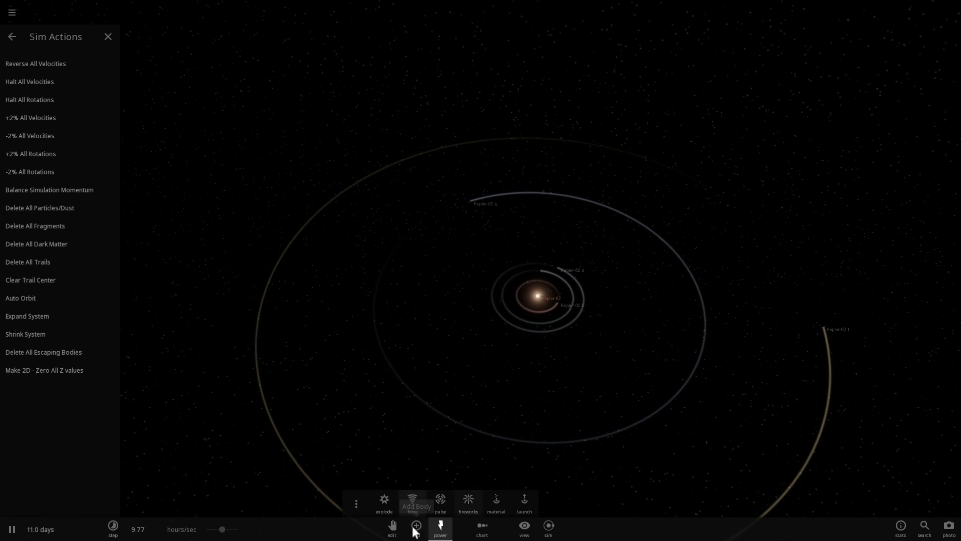
click(525, 527)
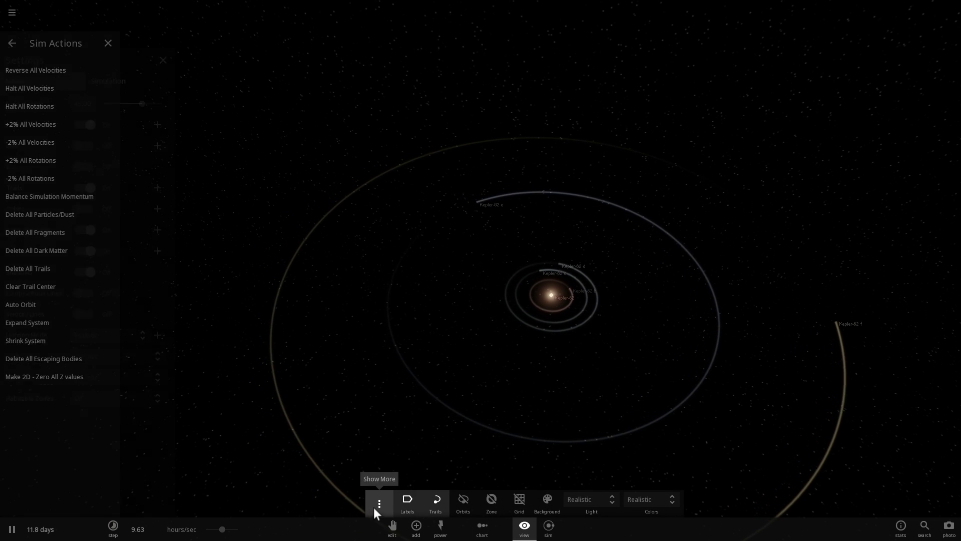
click(375, 505)
click(107, 371)
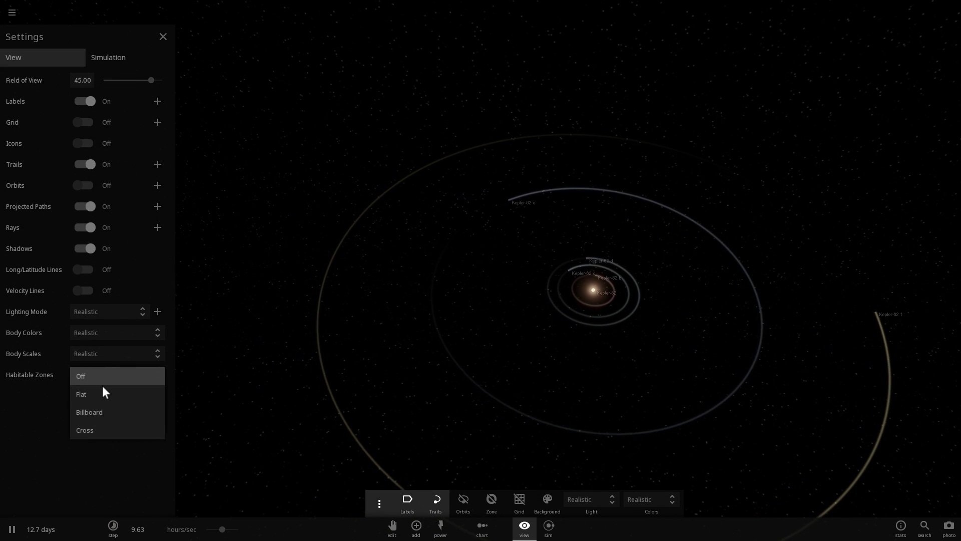
click(103, 392)
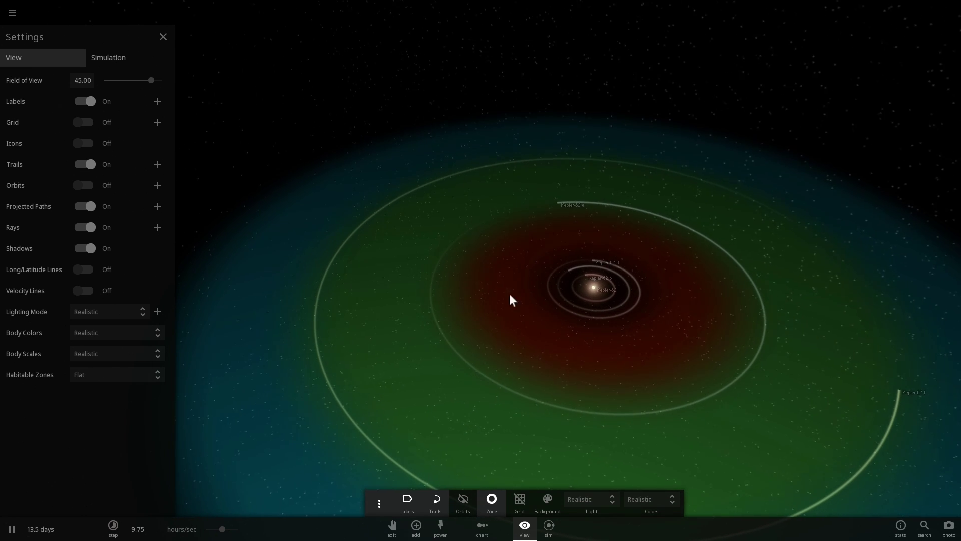
- Select Kepler-62 e and Kepler-62 f, centre the view on Kepler-62 f and close the view settings
click(566, 205)
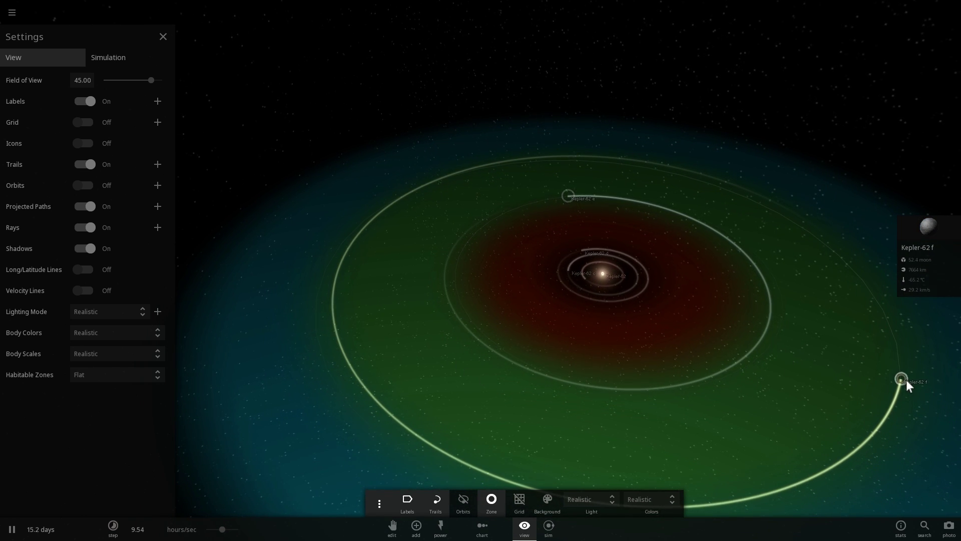
click(903, 383)
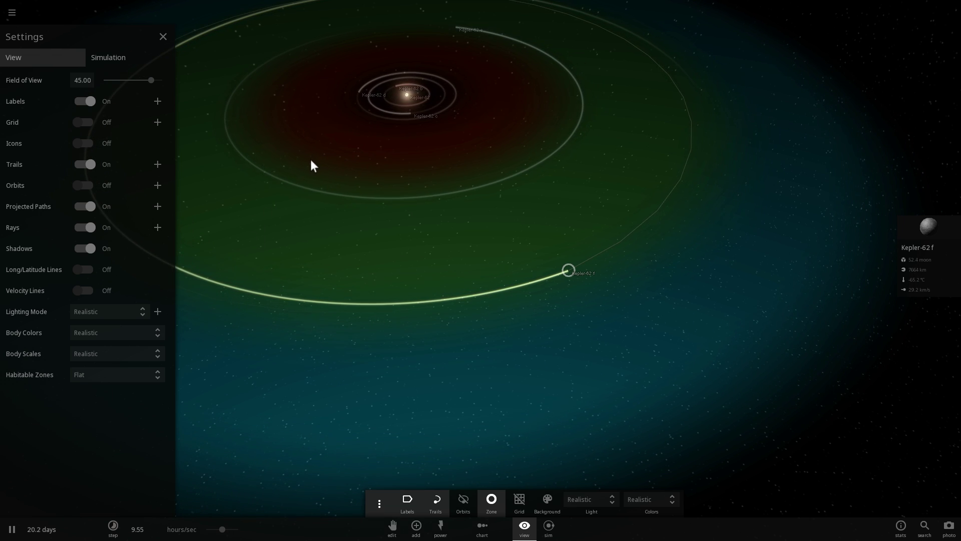
right_drag(489, 199, 430, 185)
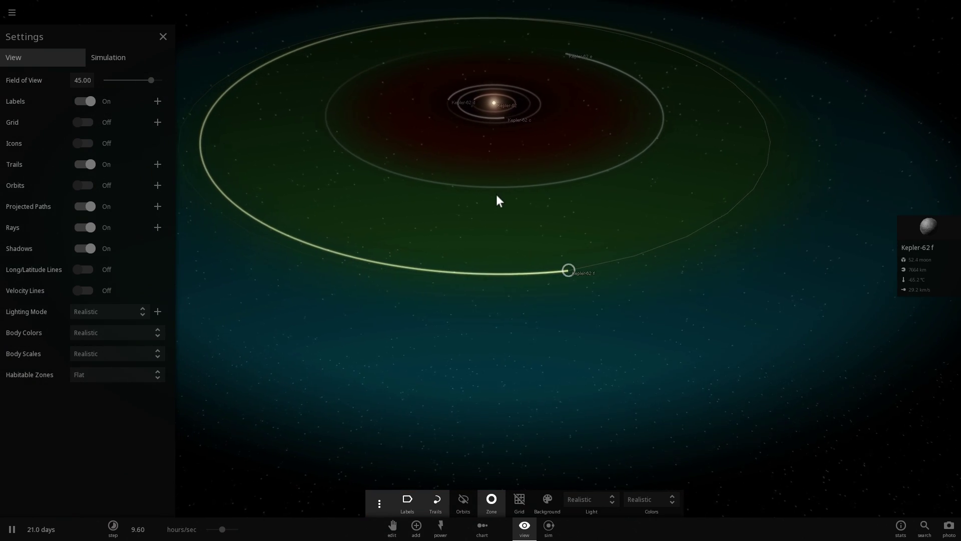
drag(564, 218, 578, 242)
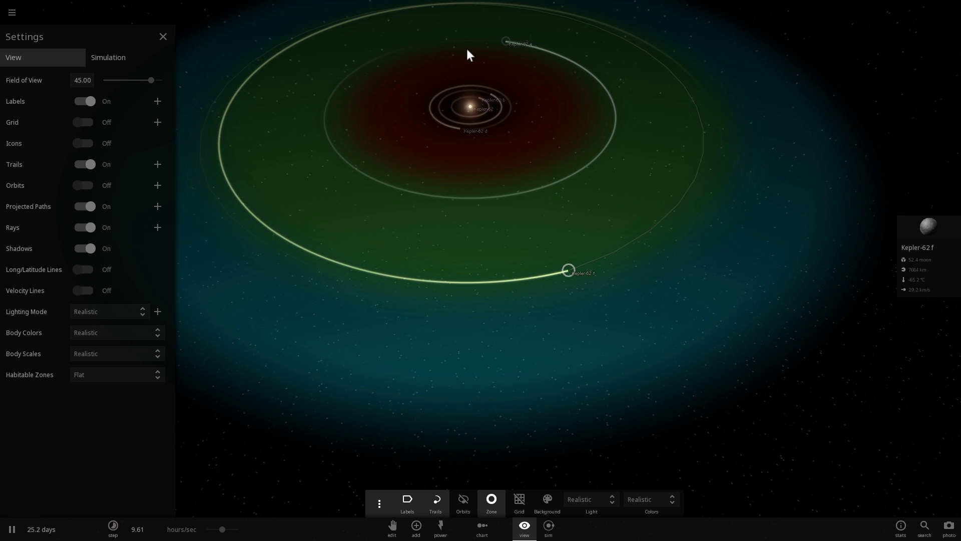
click(162, 37)
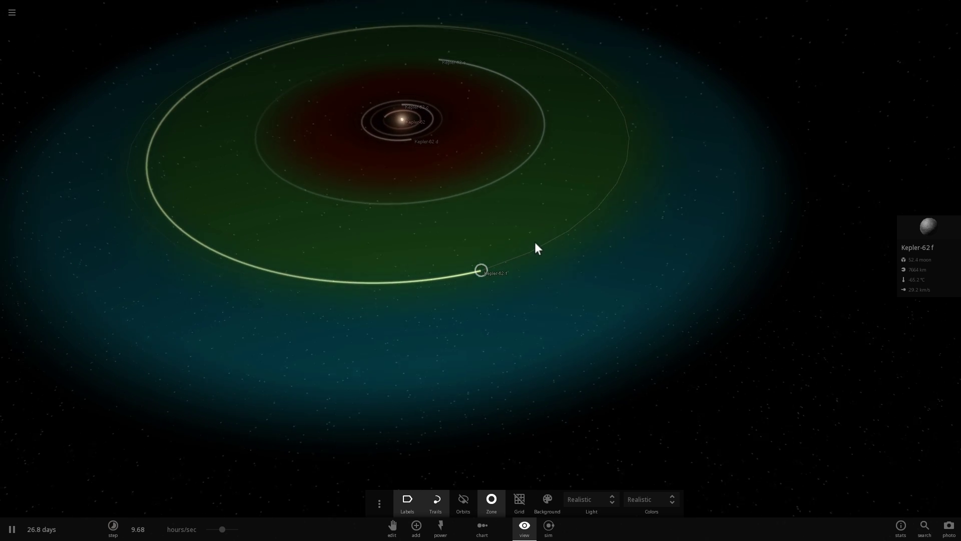
- Examine from several angles and distances where the orbits of Kepler-62 e and f run within the coloured habitable zone
scroll(535, 242, up, 3)
drag(554, 239, 565, 216)
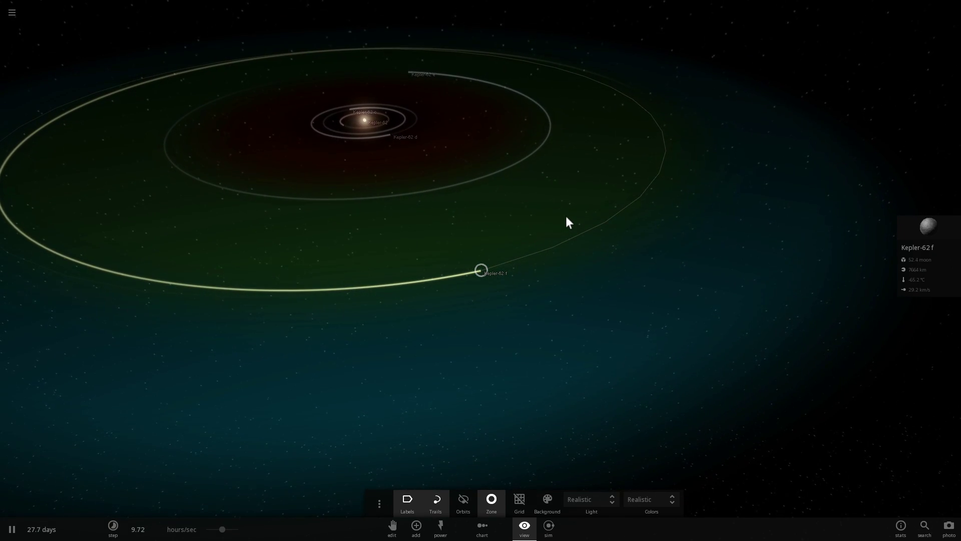
scroll(548, 221, down, 2)
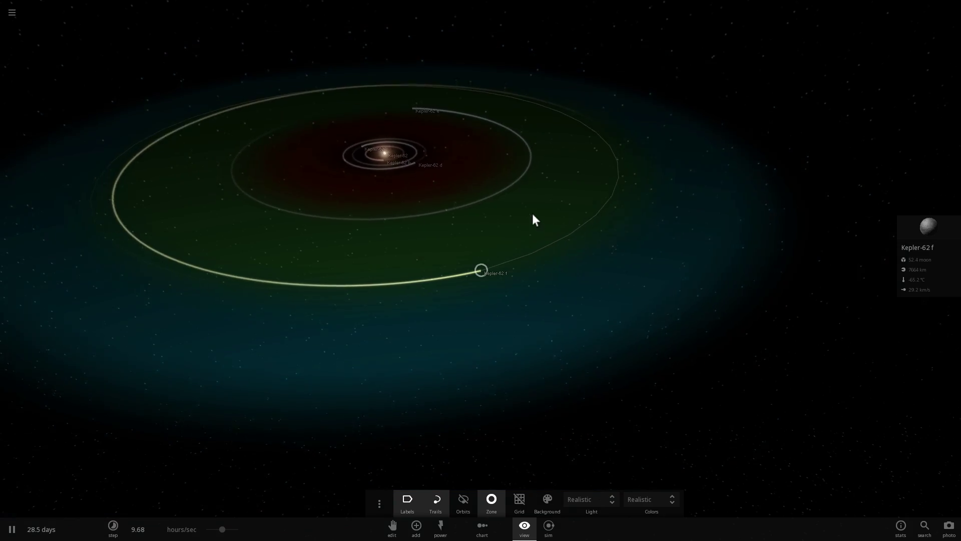
mouse_move(533, 214)
mouse_down()
mouse_move(560, 260)
mouse_move(530, 262)
mouse_move(548, 205)
mouse_up()
scroll(530, 246, down, 3)
scroll(529, 261, up, 3)
scroll(505, 265, up, 3)
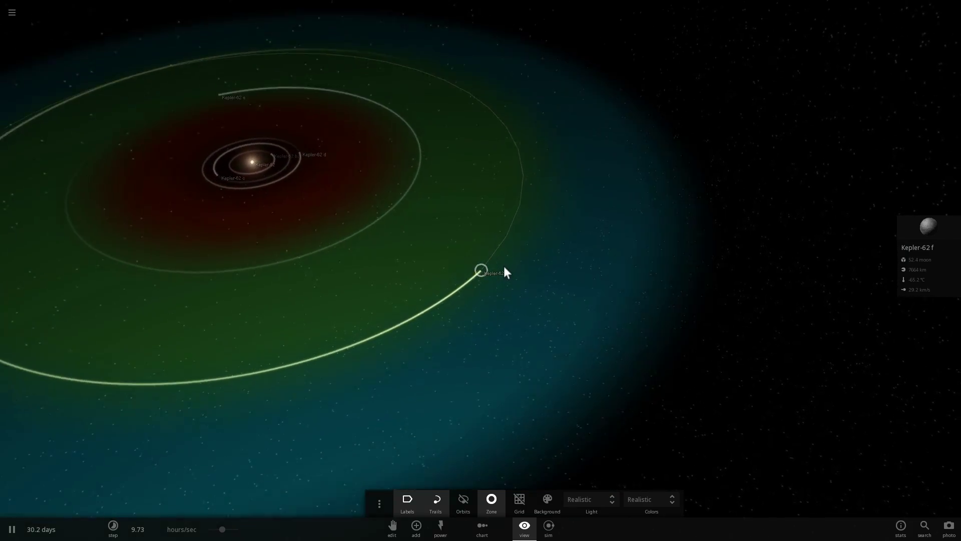
drag(529, 257, 446, 233)
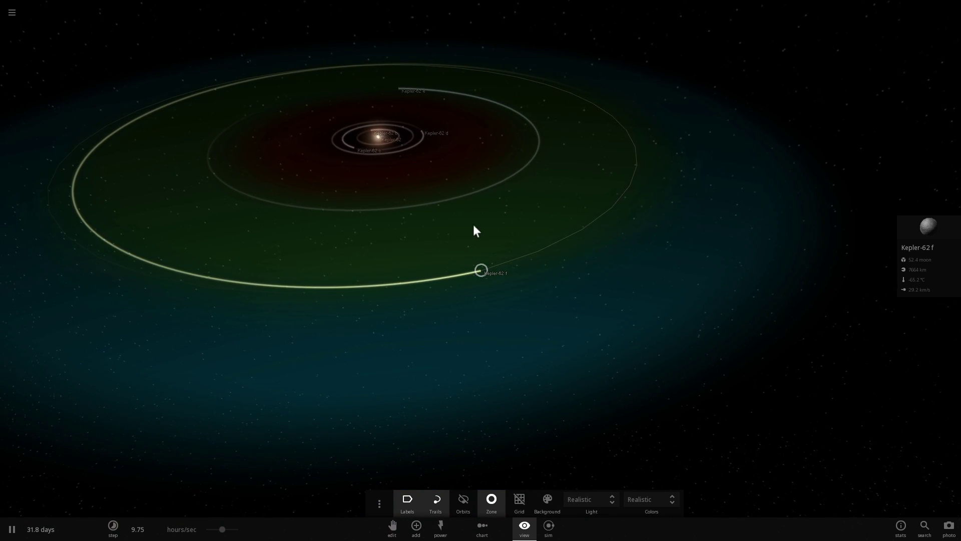
drag(498, 242, 473, 250)
- Travel to a close-up of Kepler-62 f, open its properties and switch its mass unit to earth
double_click(487, 268)
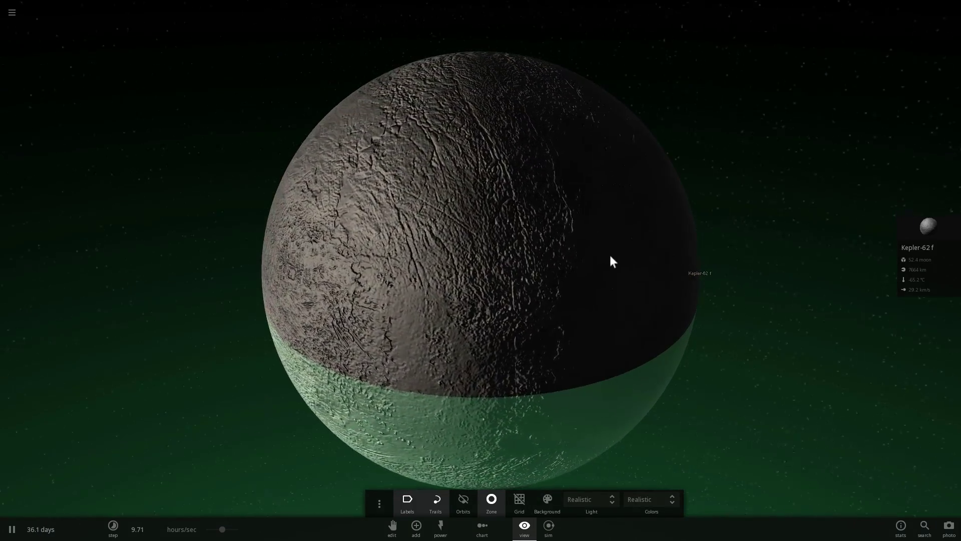
right_drag(611, 255, 642, 254)
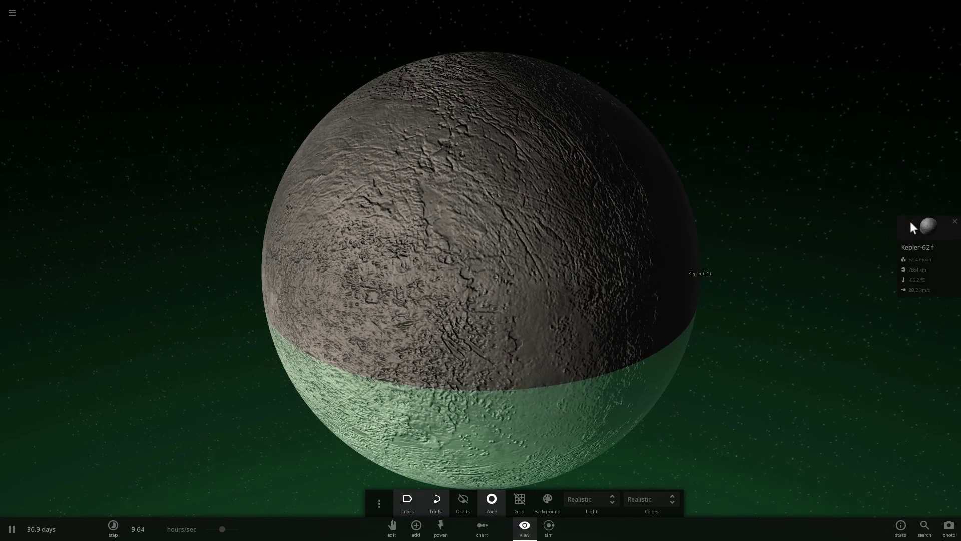
click(912, 228)
click(924, 196)
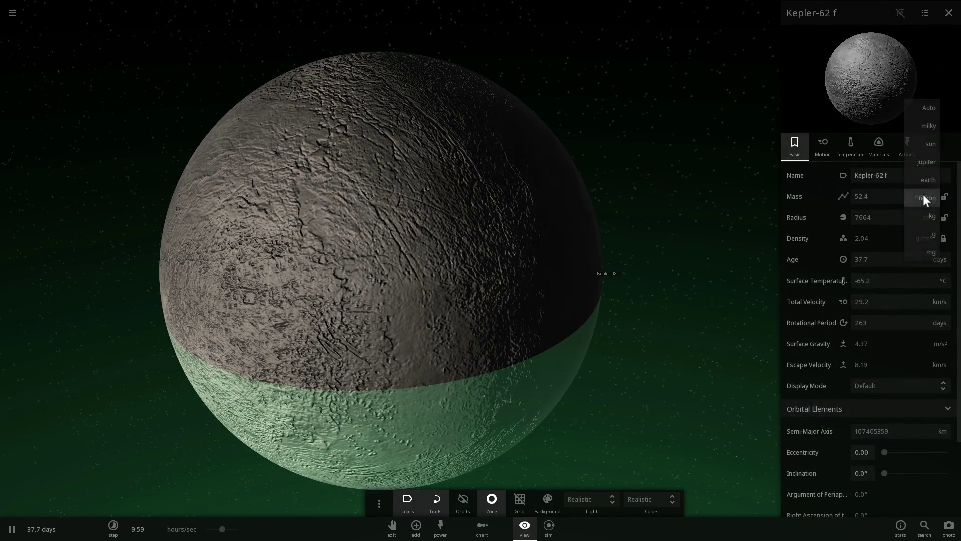
click(928, 179)
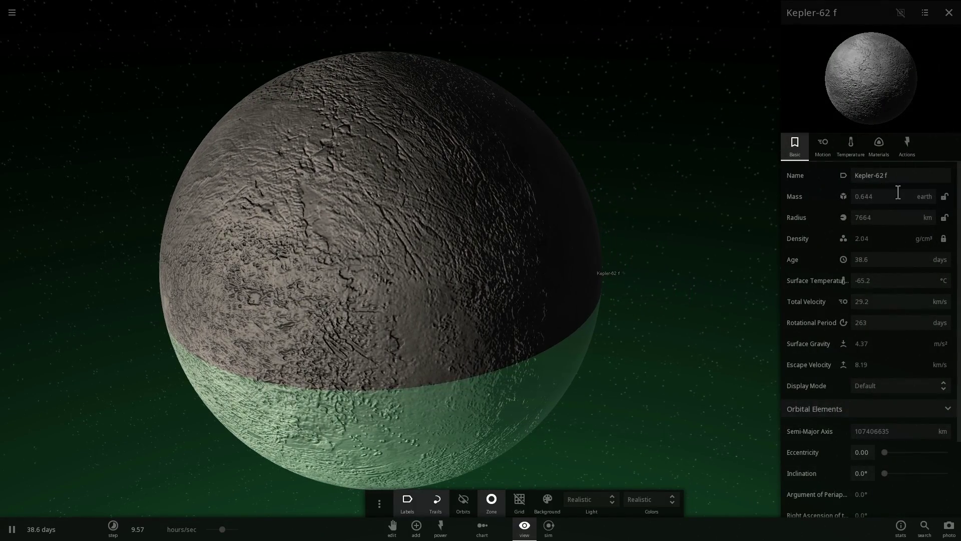
- Set the radius of Kepler-62 f to 1.4 Earth radii and back away to see the resized planet
click(898, 194)
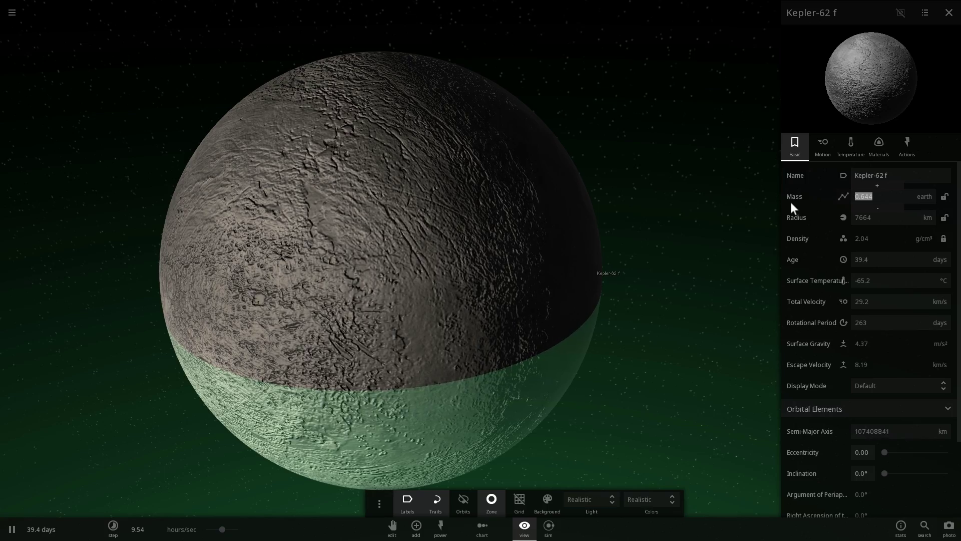
key(Tab)
text(1.)
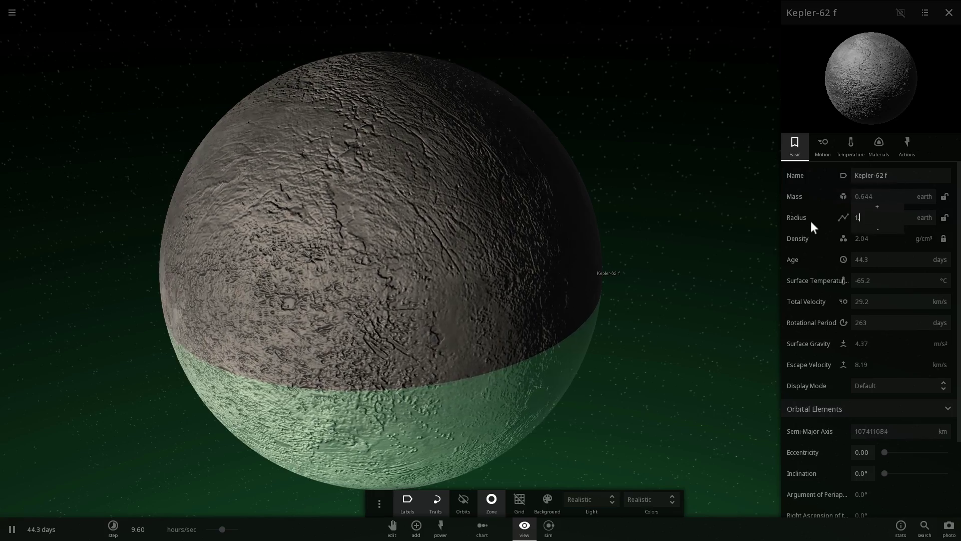
text(4)
key(Return)
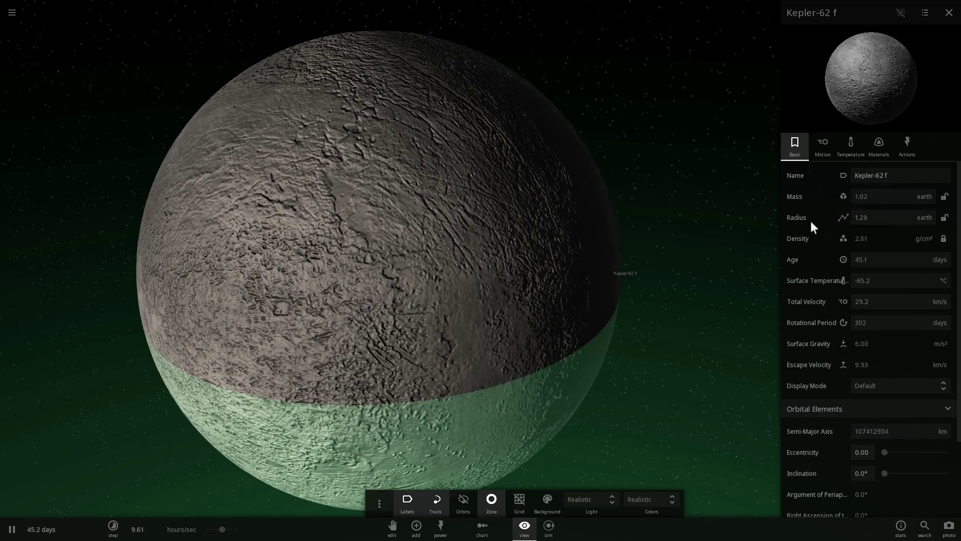
scroll(563, 228, down, 3)
drag(516, 257, 392, 279)
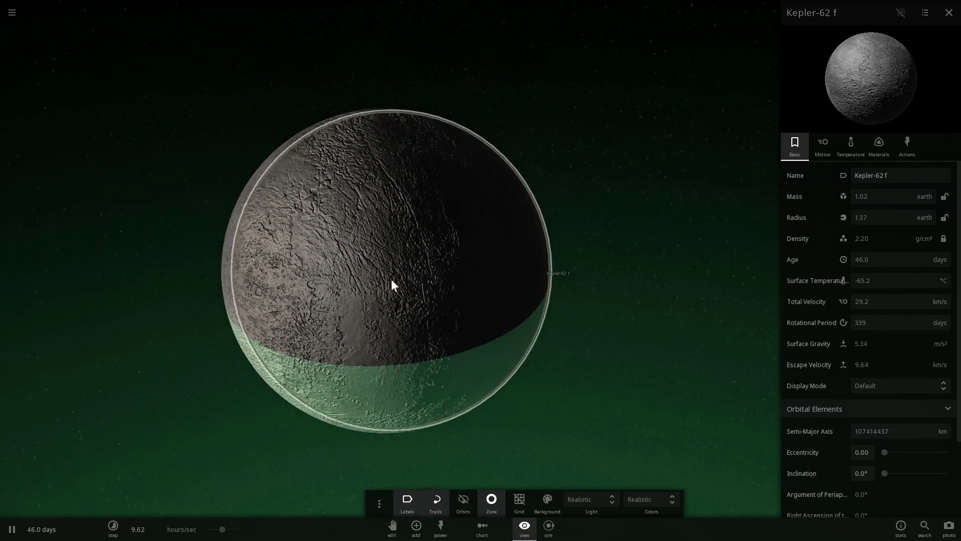
- Give Kepler-62 f an atmosphere by setting its surface pressure to 1 atm
scroll(391, 284, down, 10)
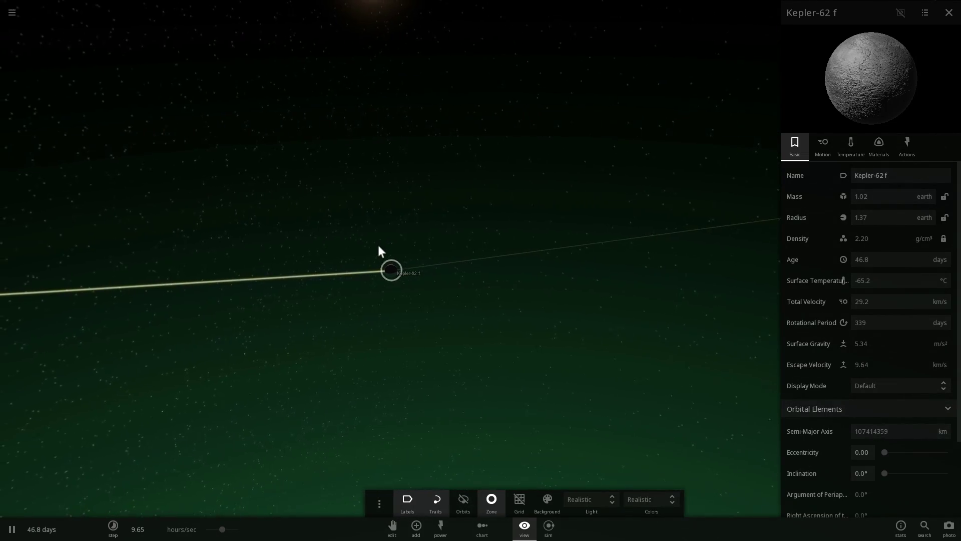
click(849, 147)
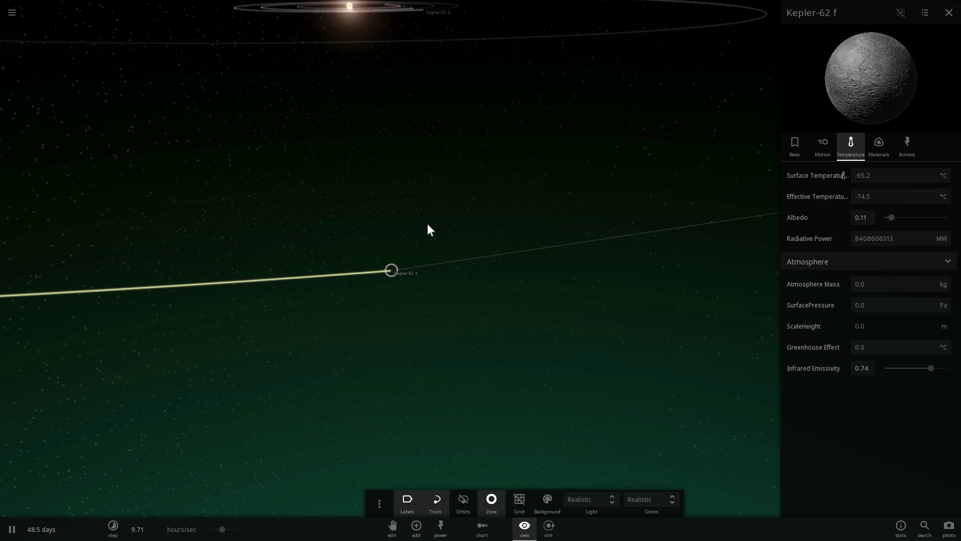
double_click(391, 271)
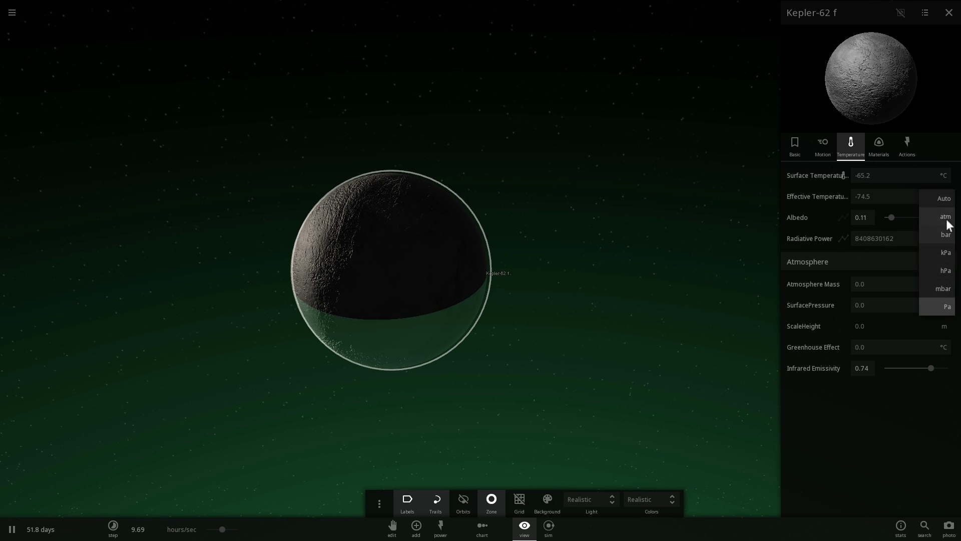
click(947, 219)
text(1)
key(Return)
scroll(389, 287, up, 4)
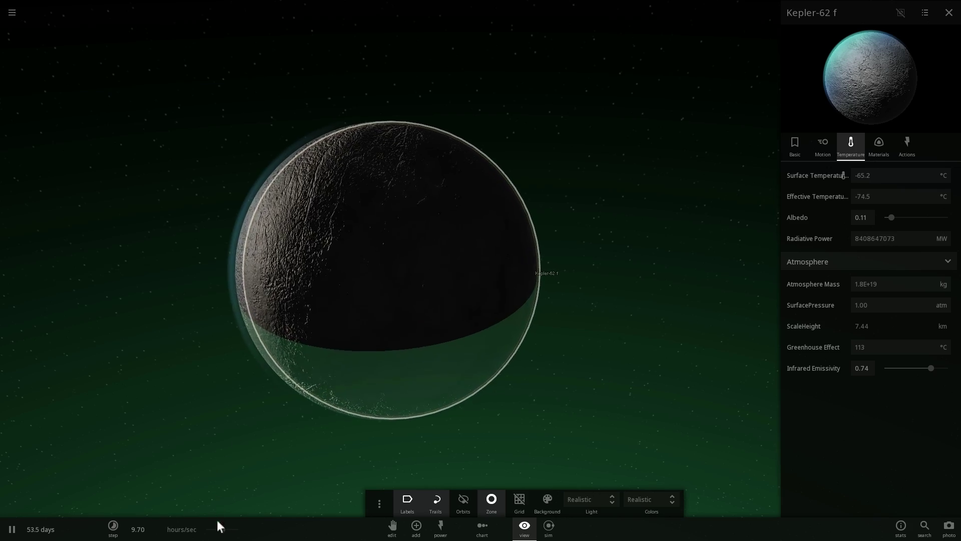
- Speed the simulation up to about 2 days per second and inspect the atmosphere of Kepler-62 f
drag(230, 533, 244, 534)
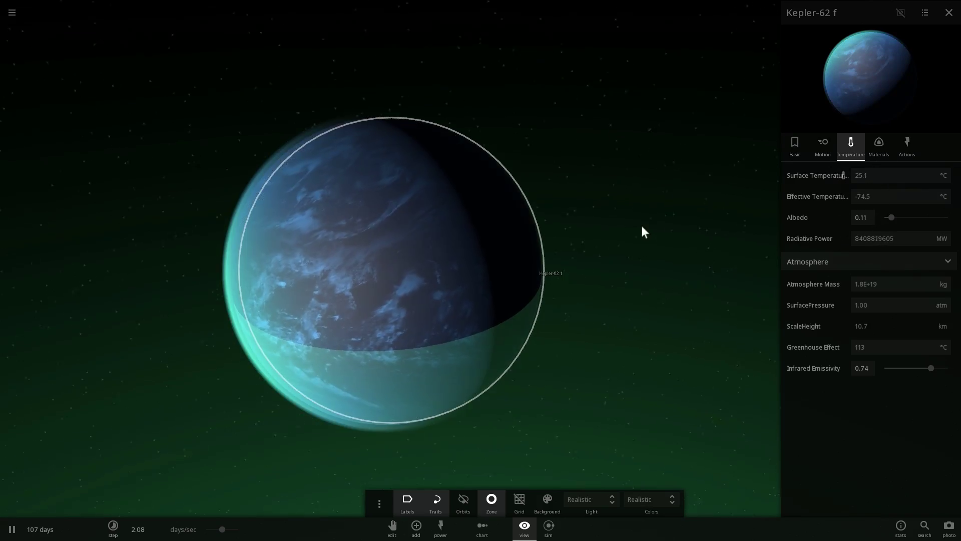
scroll(517, 256, up, 3)
drag(458, 252, 451, 214)
scroll(342, 239, down, 6)
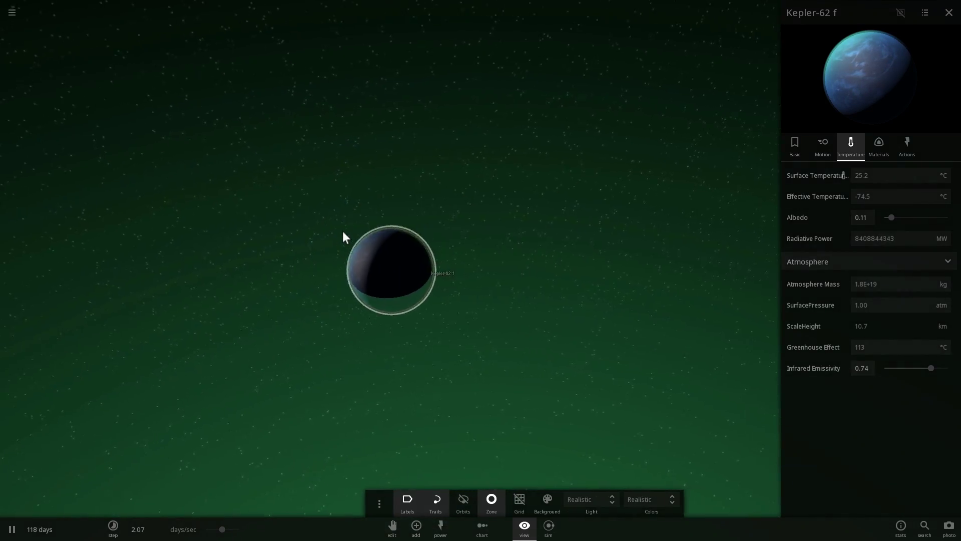
- Examine the orbit of Kepler-62 f within the coloured habitable zone from above, edge-on and oblique angles
scroll(353, 235, down, 5)
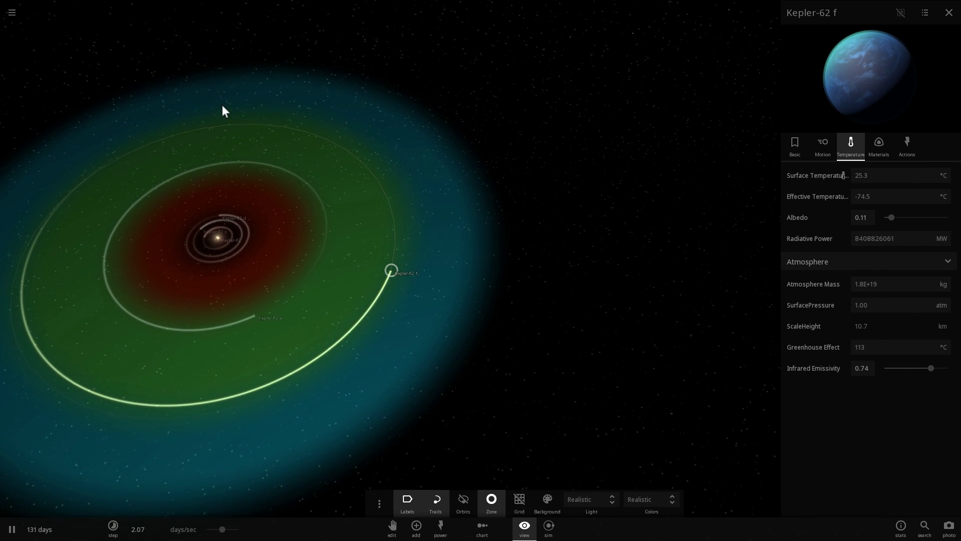
drag(368, 208, 241, 209)
drag(328, 233, 373, 95)
drag(370, 143, 380, 231)
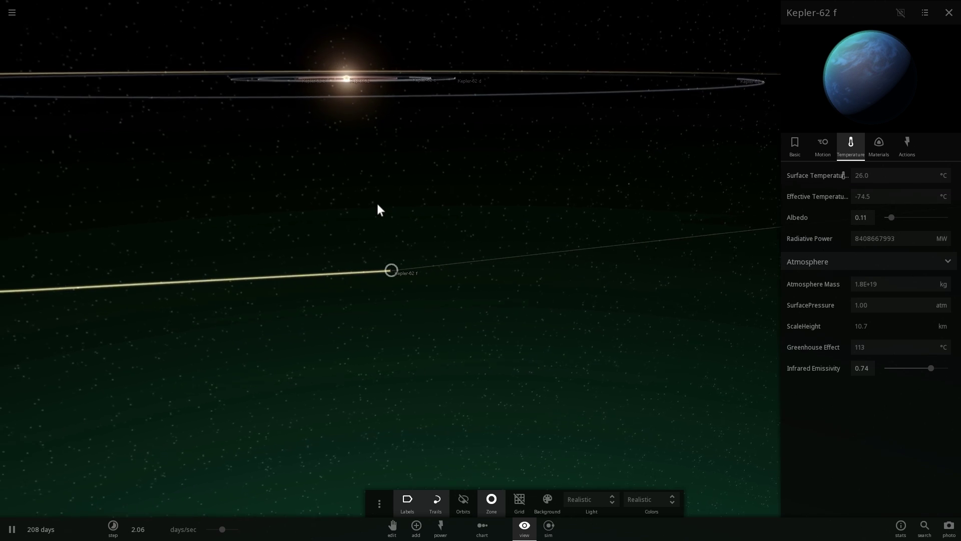
scroll(371, 217, down, 8)
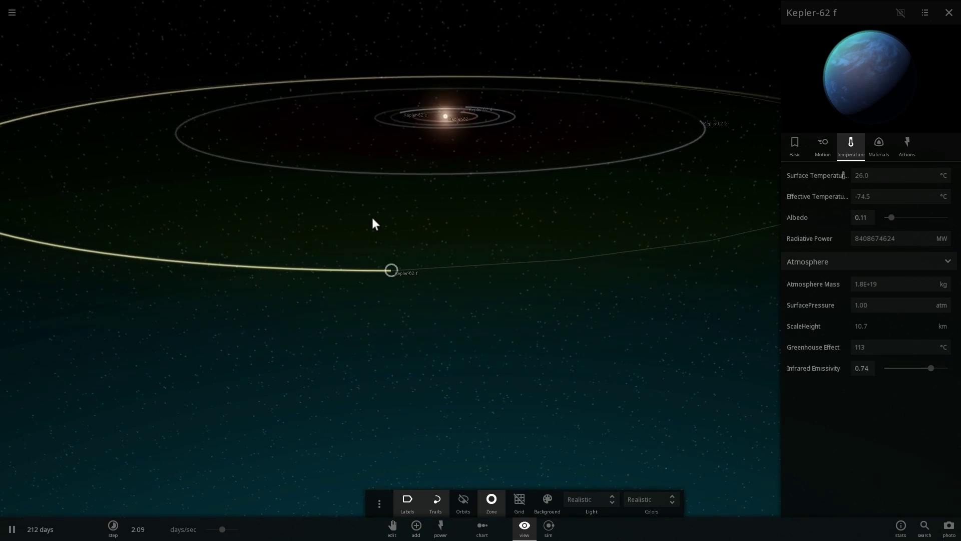
drag(374, 215, 378, 272)
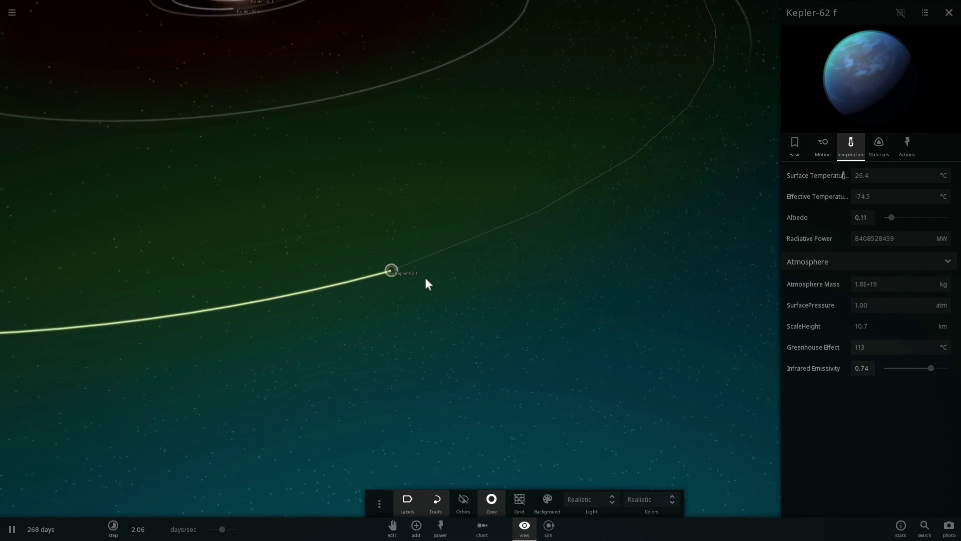
drag(425, 277, 385, 266)
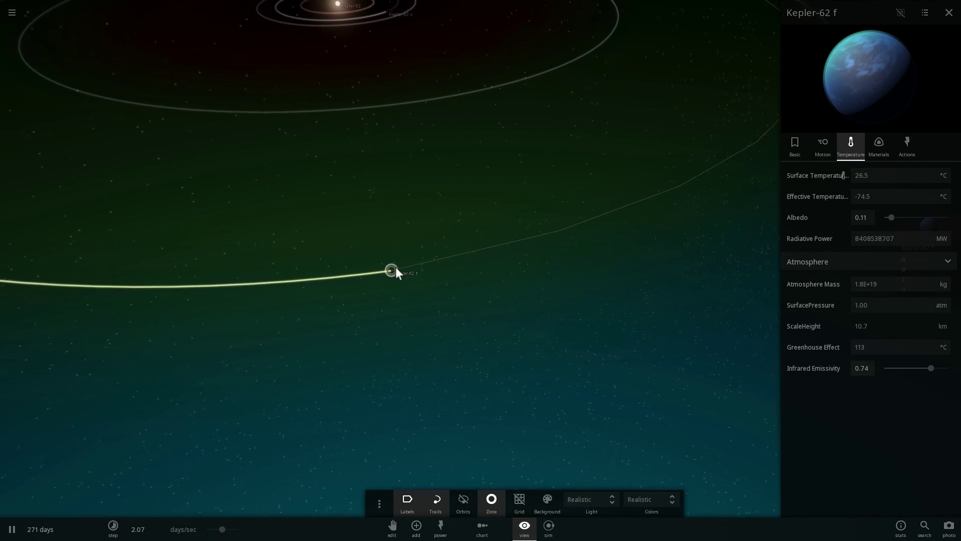
- Inspect the night side and the sunlit, cloud-covered side of Kepler-62 f up close
scroll(388, 270, up, 8)
scroll(394, 271, up, 10)
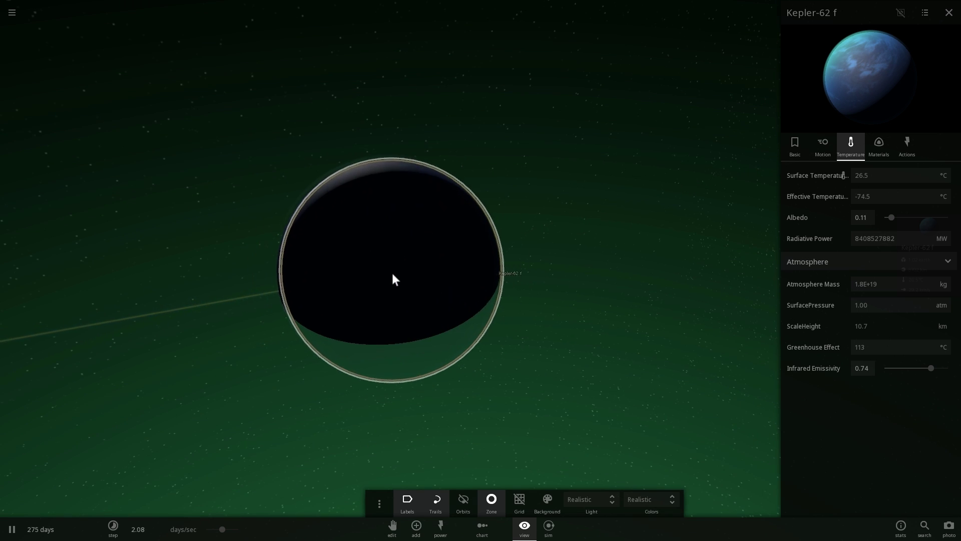
scroll(392, 272, down, 1)
drag(353, 249, 334, 225)
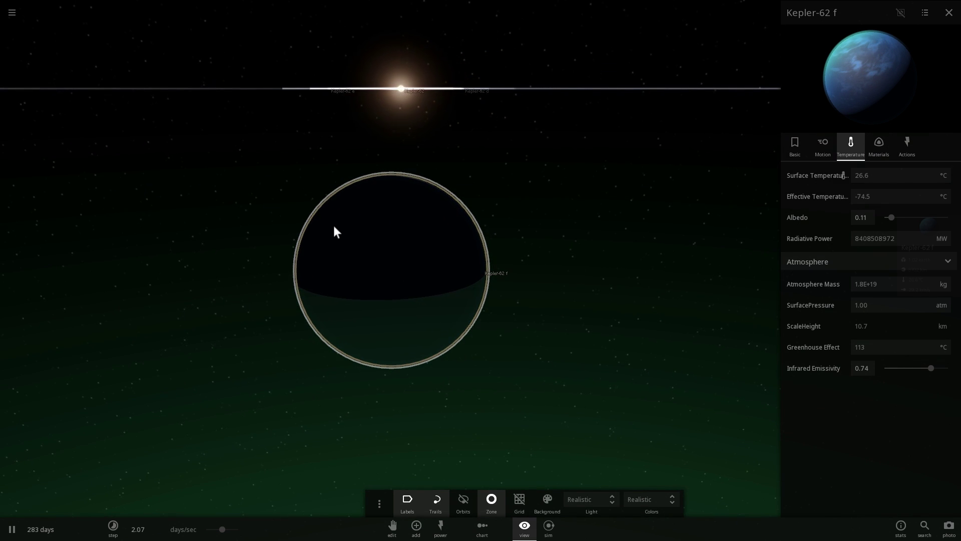
drag(461, 200, 337, 216)
drag(416, 210, 372, 218)
scroll(445, 226, up, 5)
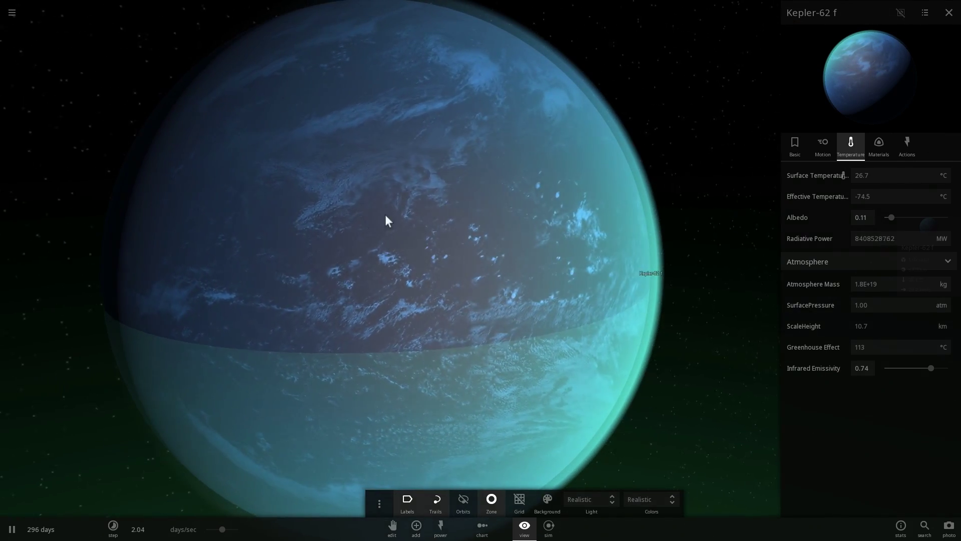
drag(401, 190, 545, 50)
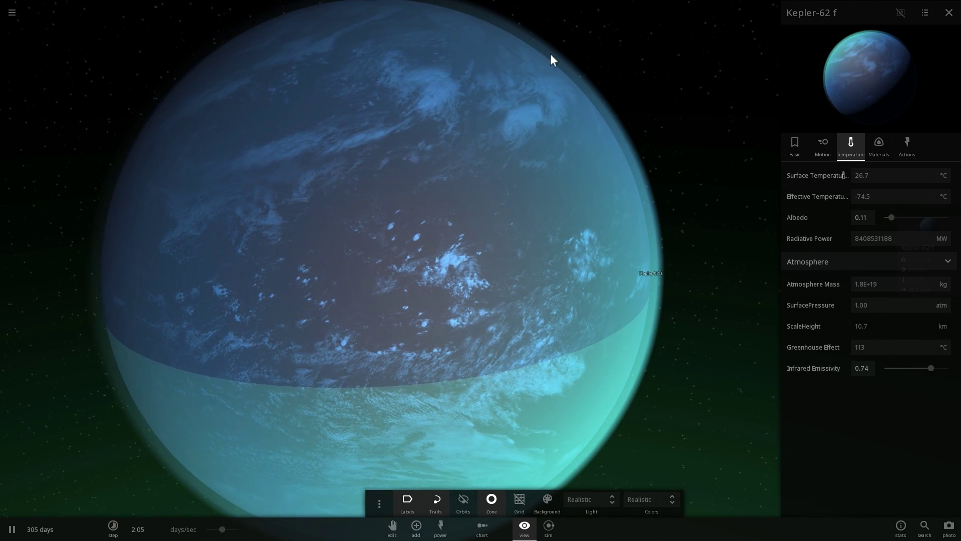
drag(470, 176, 584, 272)
- Compare the position of Kepler-62 f in the habitable zone from afar with its surface and clouds up close
scroll(573, 263, down, 10)
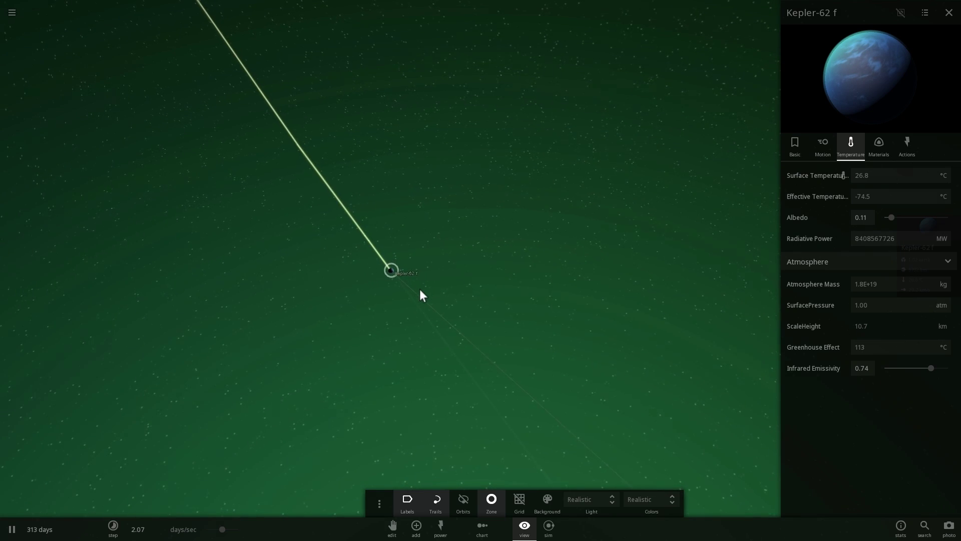
scroll(413, 283, down, 10)
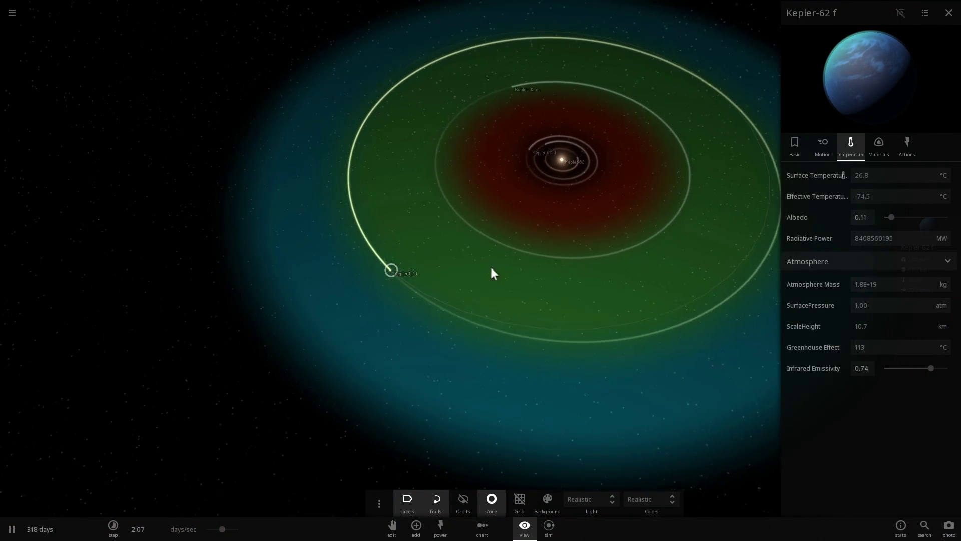
drag(494, 265, 507, 253)
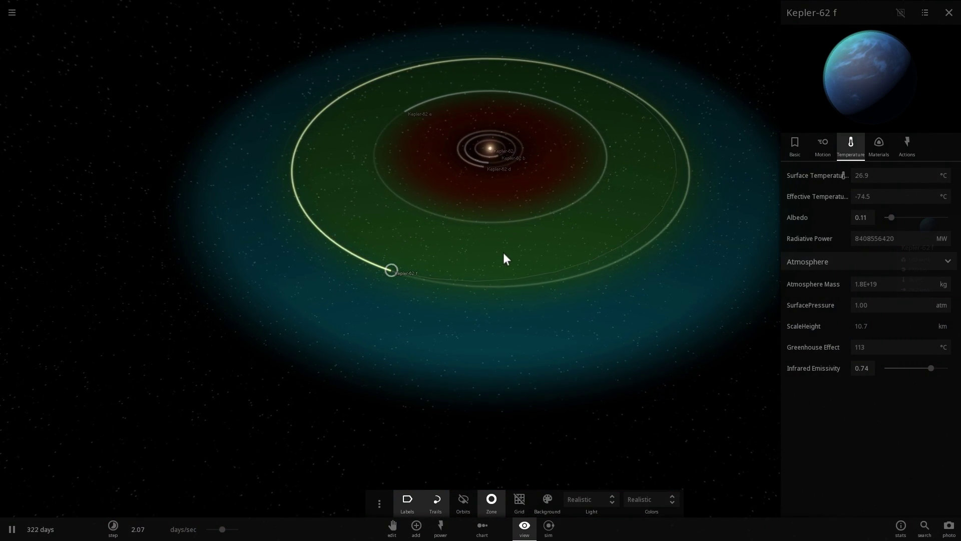
scroll(504, 253, up, 10)
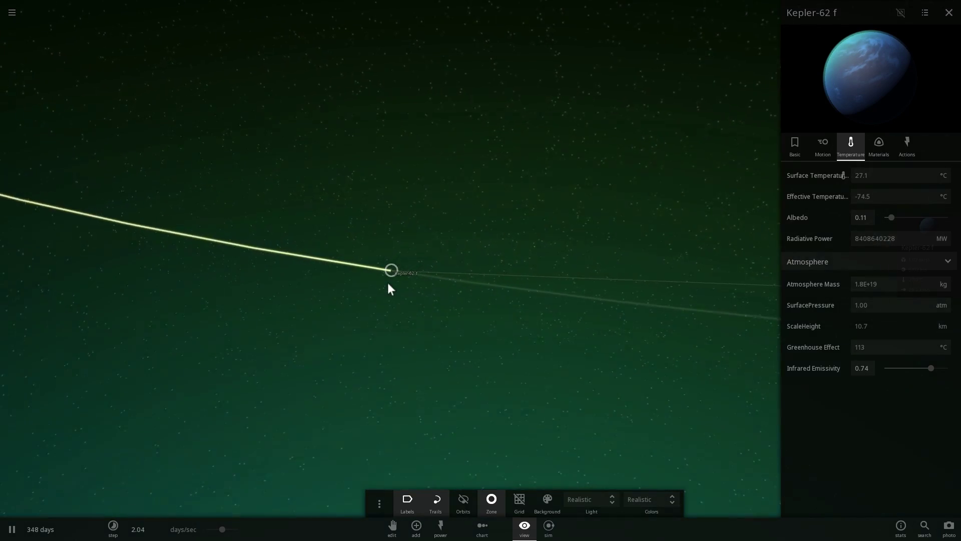
scroll(388, 280, up, 5)
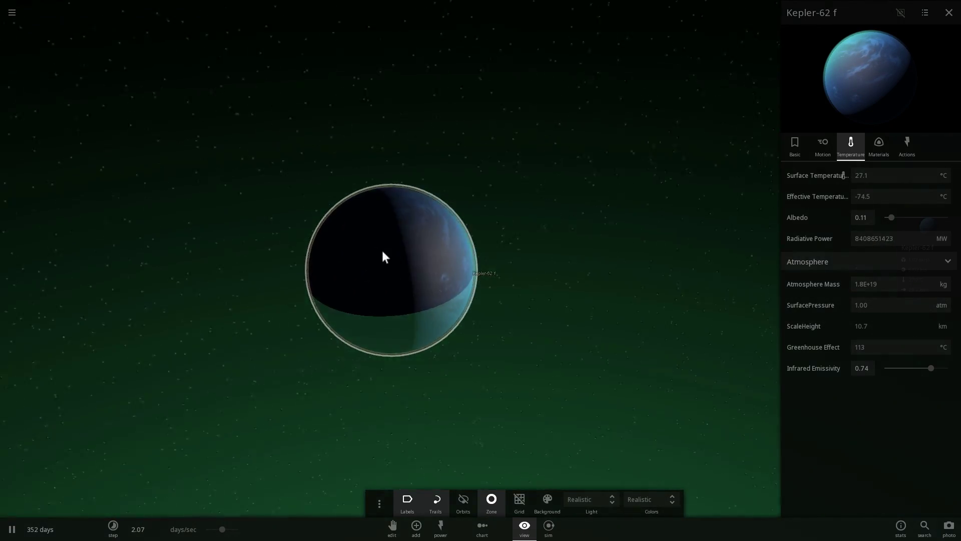
scroll(383, 251, up, 5)
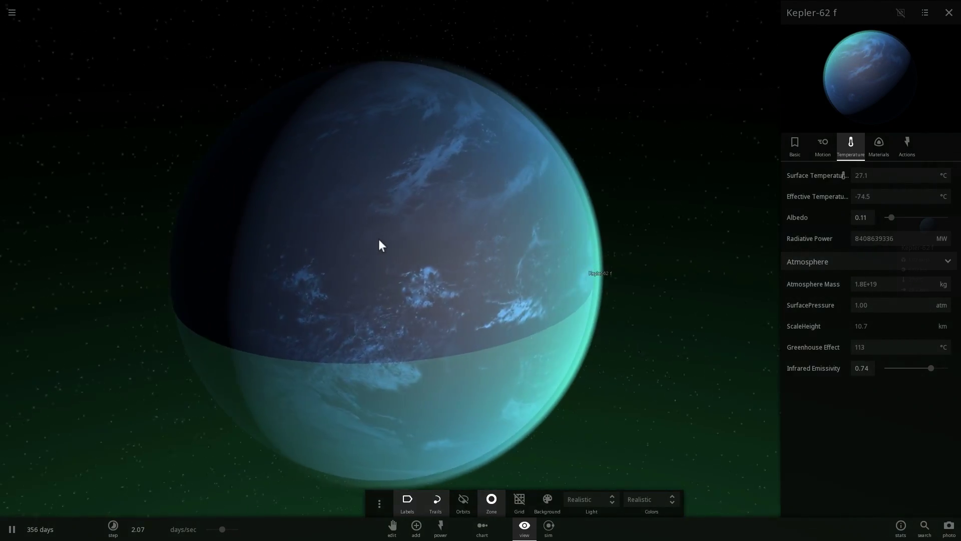
drag(378, 239, 551, 248)
scroll(551, 247, down, 10)
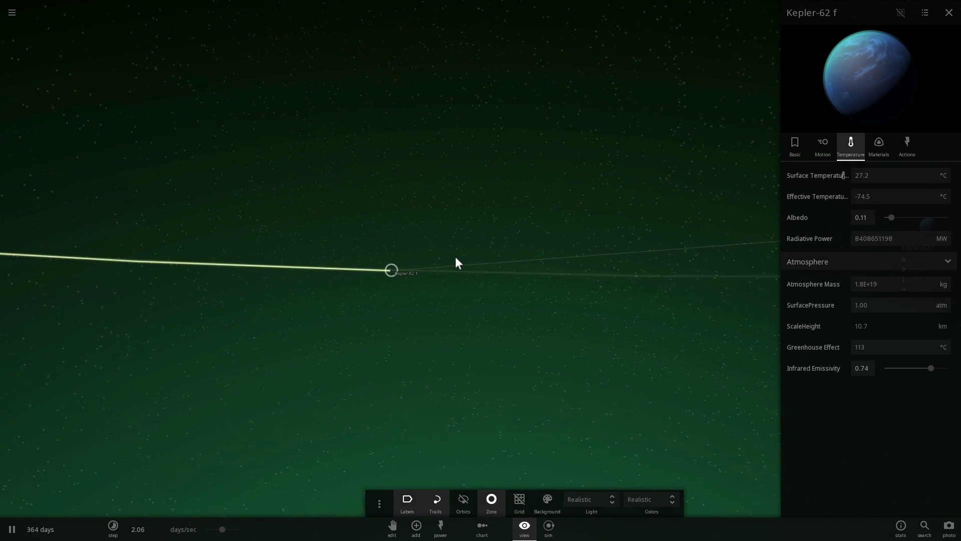
scroll(454, 257, down, 5)
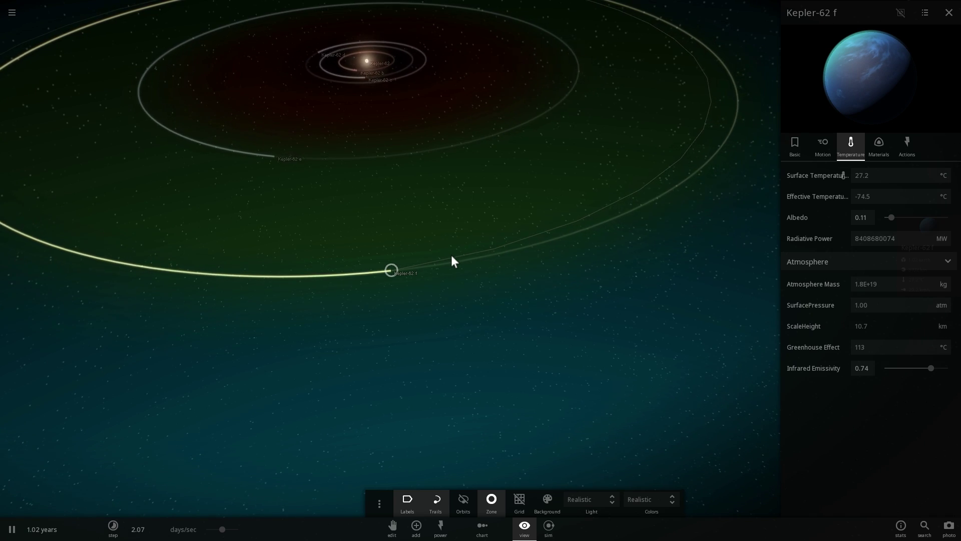
drag(452, 255, 393, 222)
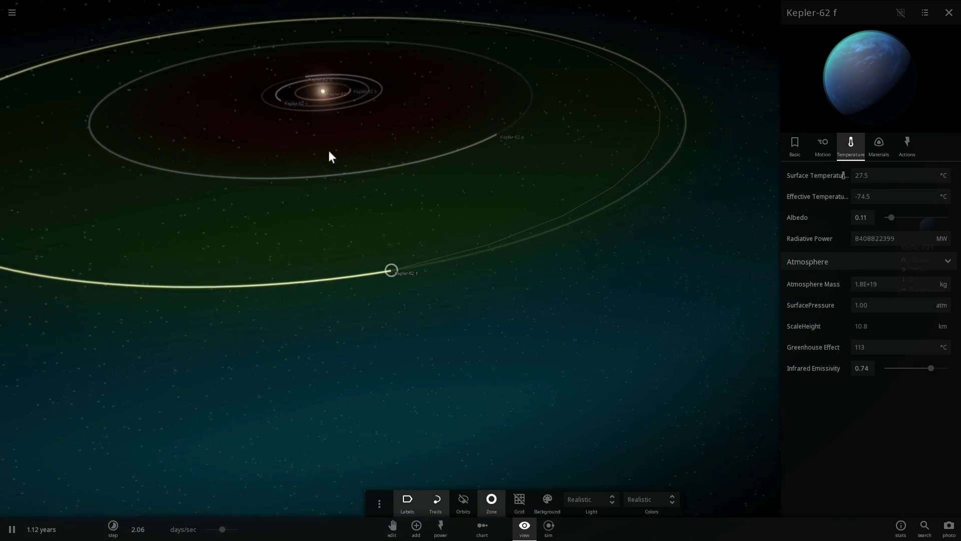
- Travel to the star Kepler-62 and hold a Sun beside it as a size comparison, without placing it
click(318, 93)
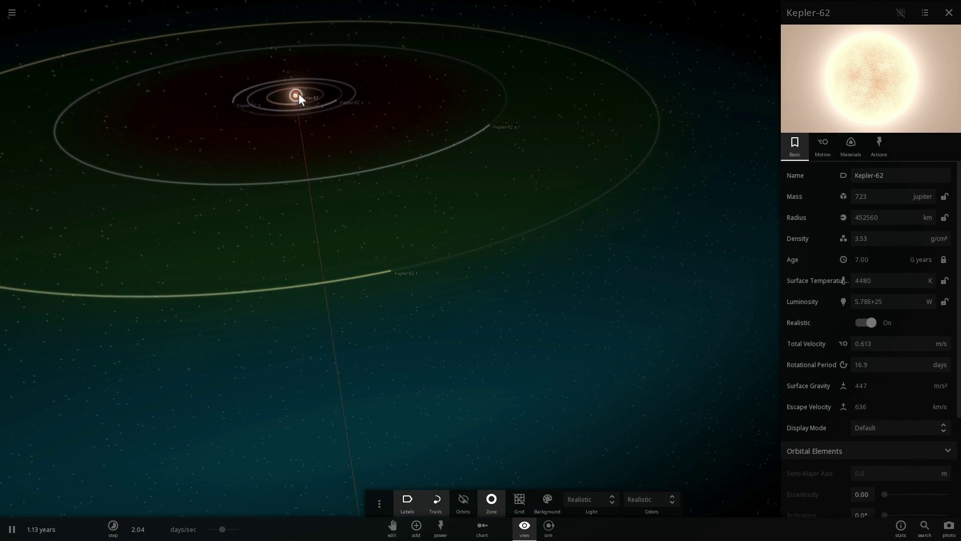
double_click(299, 94)
scroll(444, 296, up, 5)
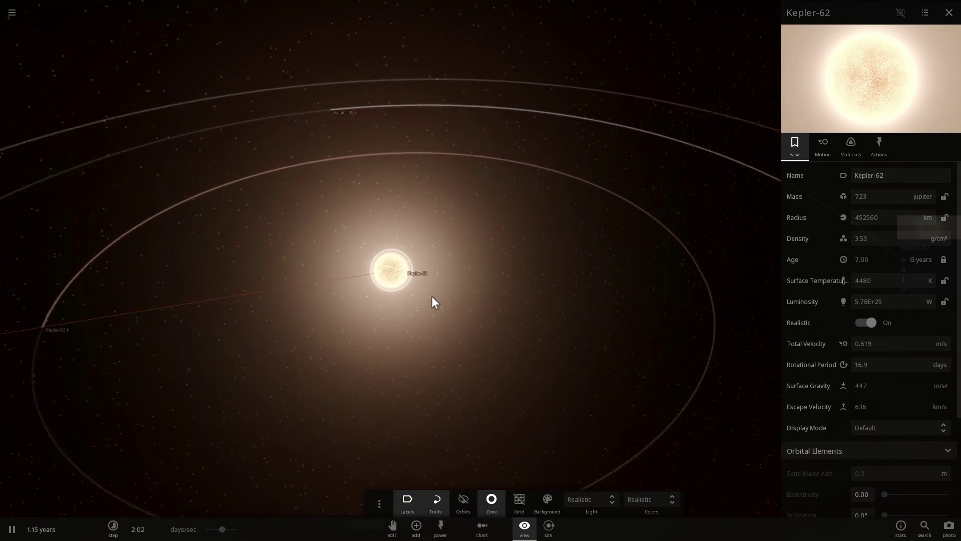
click(417, 527)
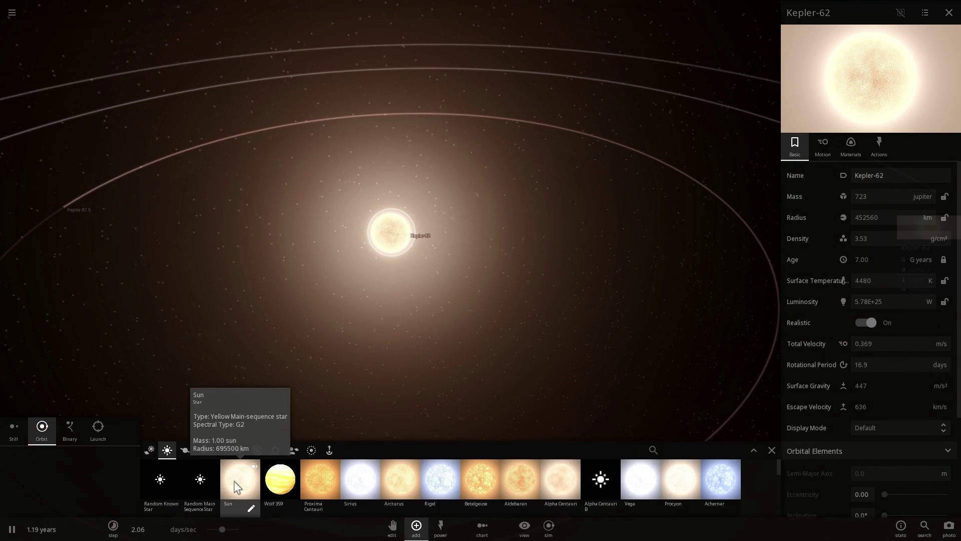
click(238, 485)
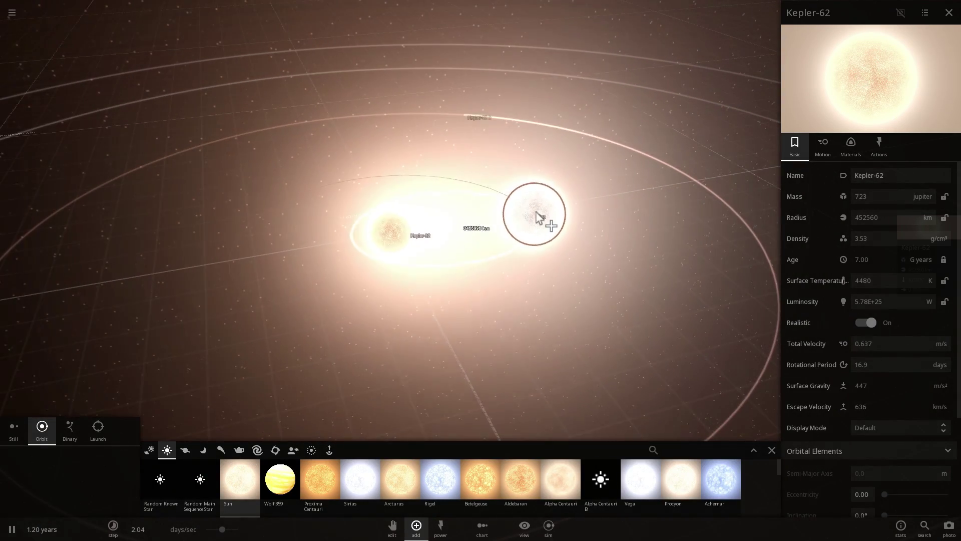
key(Escape)
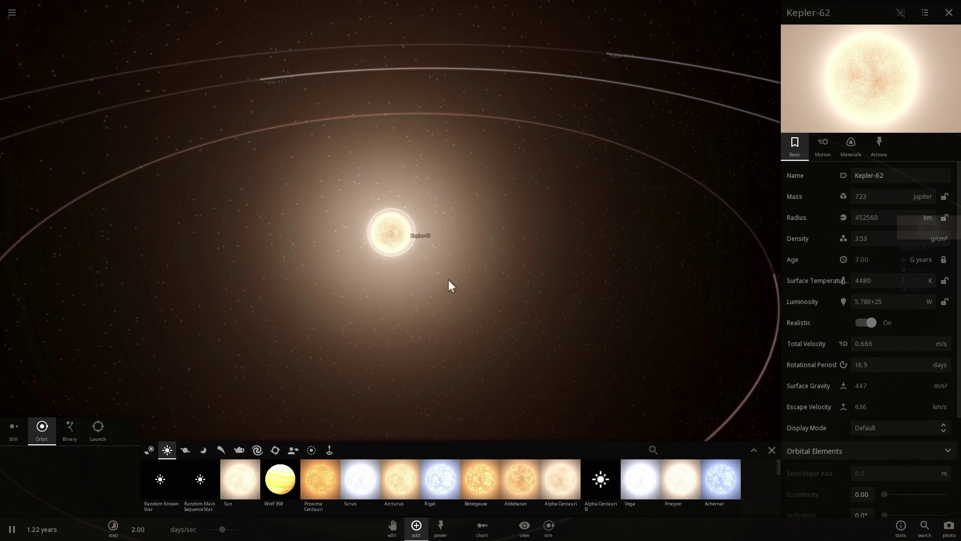
- View the whole habitable zone around the star, then select Kepler-62 f and centre the view on it
scroll(488, 304, down, 5)
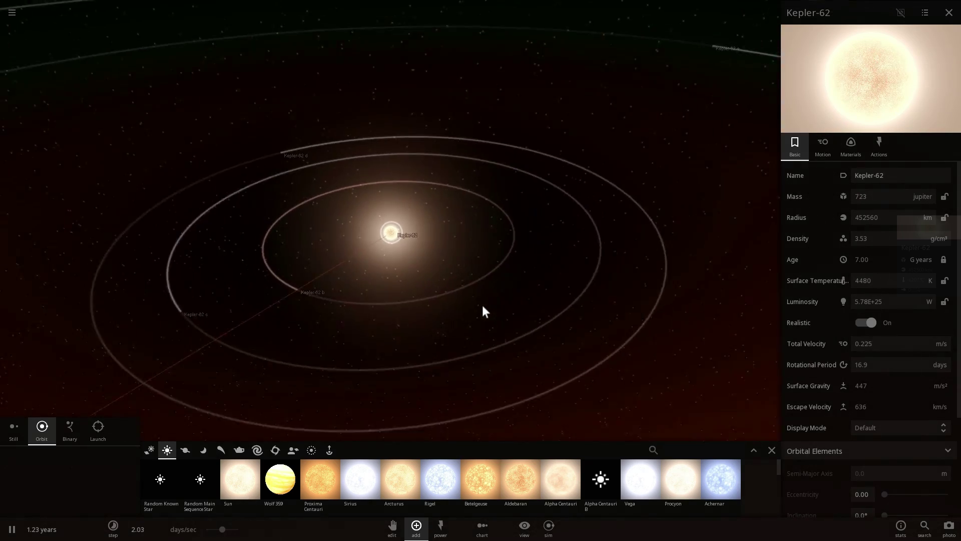
scroll(480, 306, down, 3)
right_drag(480, 307, 464, 287)
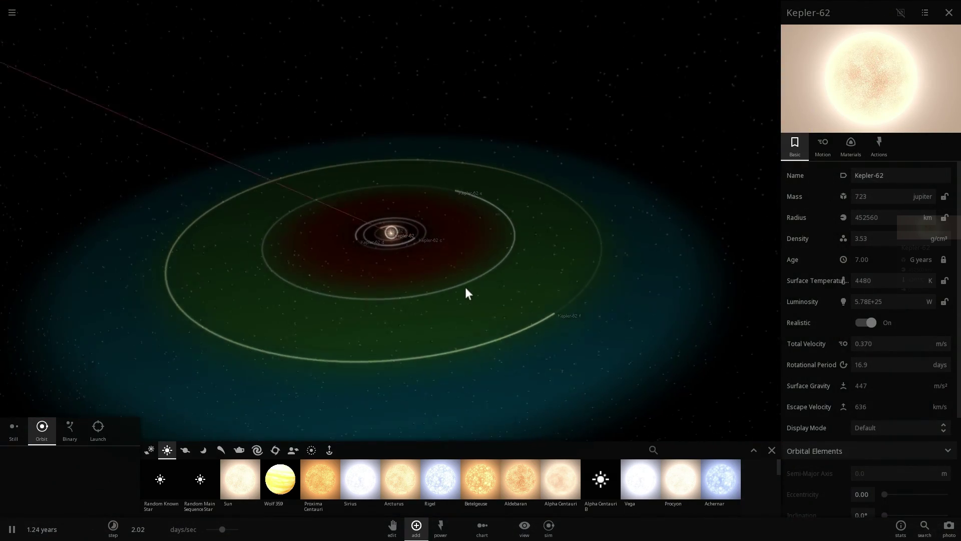
click(534, 312)
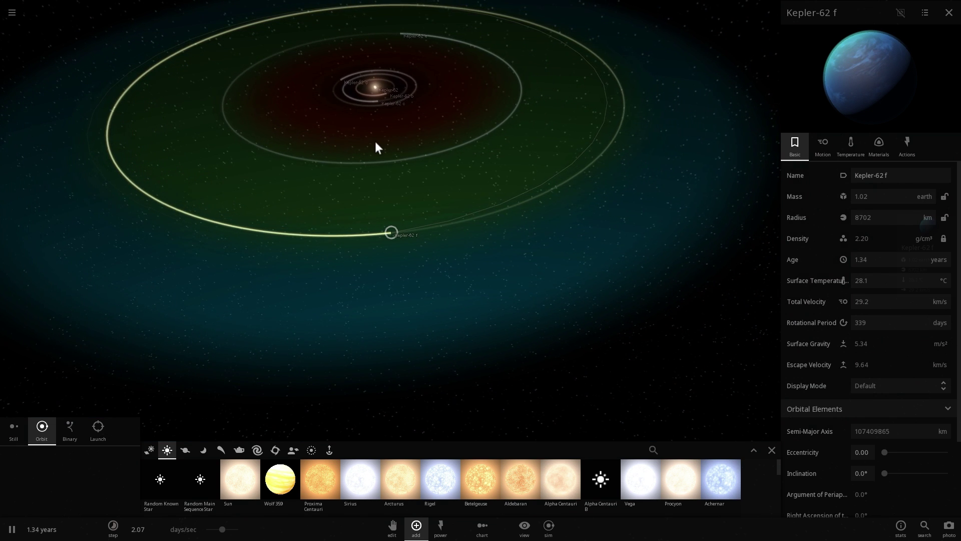
drag(378, 146, 381, 196)
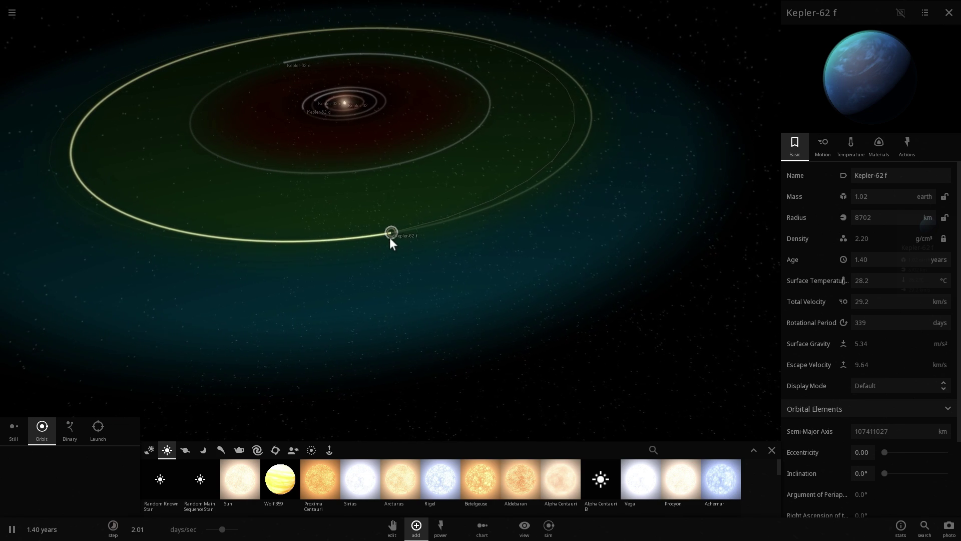
scroll(418, 237, up, 3)
drag(410, 238, 348, 215)
scroll(361, 215, up, 2)
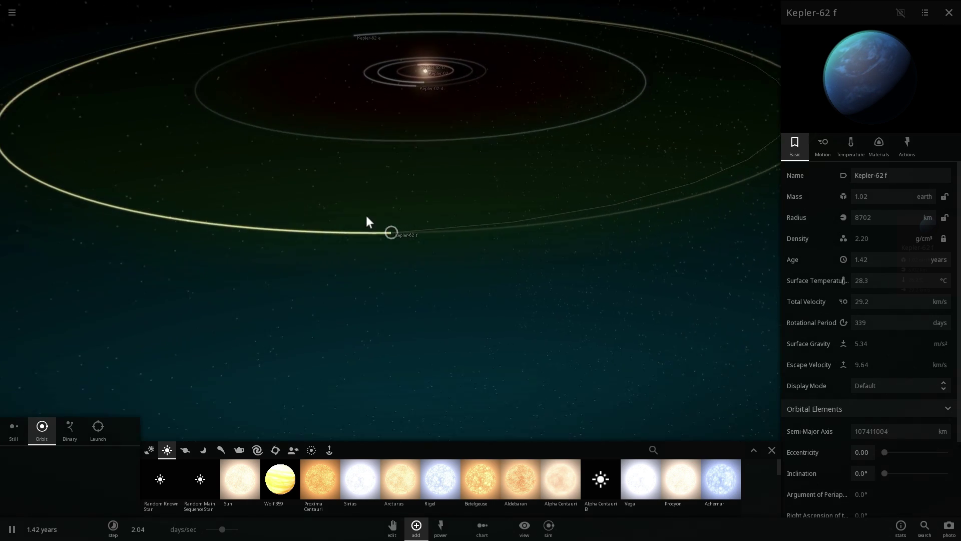
- Return to a close-up of Kepler-62 f and show its temperature and atmosphere properties
scroll(458, 275, up, 10)
mouse_move(458, 275)
mouse_down()
mouse_move(408, 243)
mouse_move(456, 266)
mouse_up()
scroll(406, 242, up, 3)
scroll(404, 242, down, 5)
click(849, 143)
drag(385, 216, 592, 261)
scroll(470, 263, up, 3)
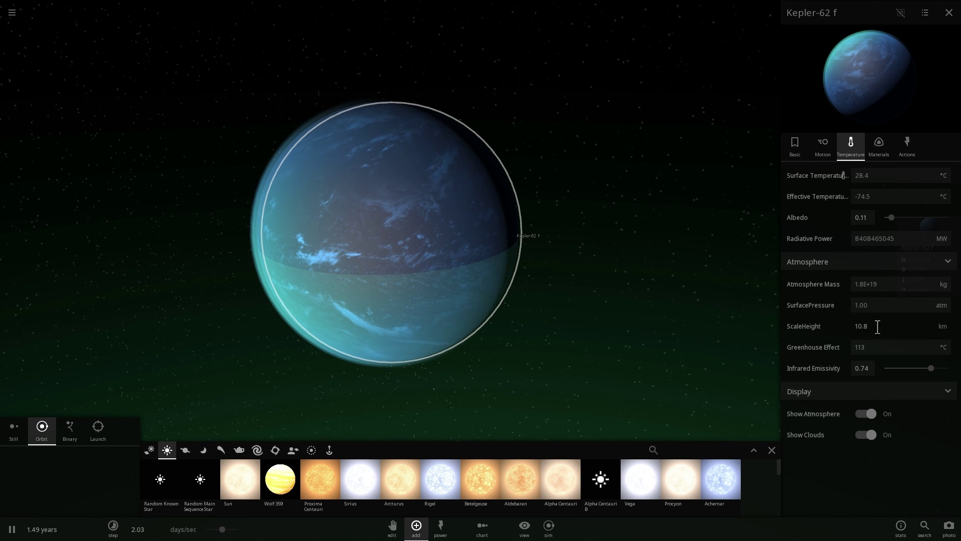
- Examine the clouds and surface of Kepler-62 f up close from several sides
scroll(599, 332, up, 3)
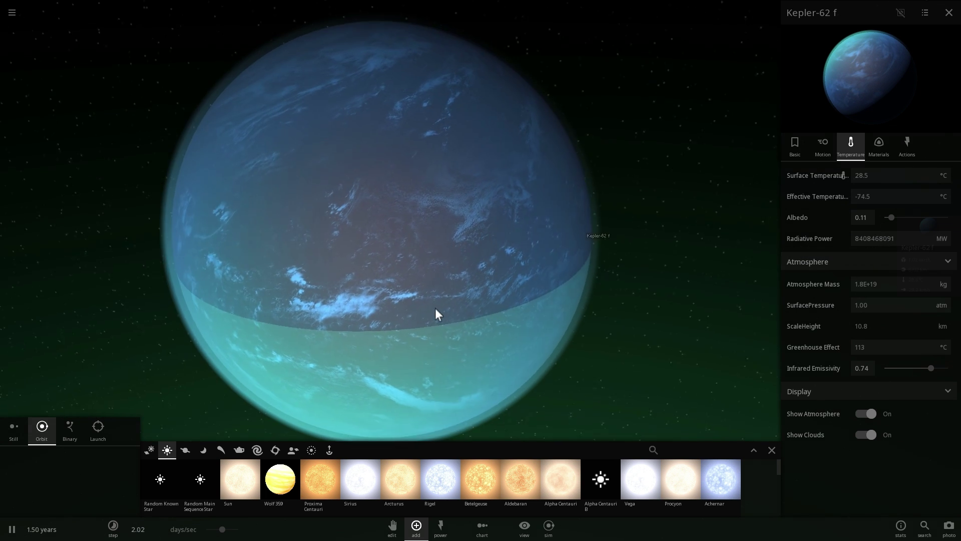
drag(446, 308, 163, 288)
drag(417, 224, 304, 216)
scroll(303, 234, down, 3)
drag(435, 231, 379, 208)
scroll(397, 211, up, 3)
drag(457, 207, 209, 193)
scroll(405, 188, up, 3)
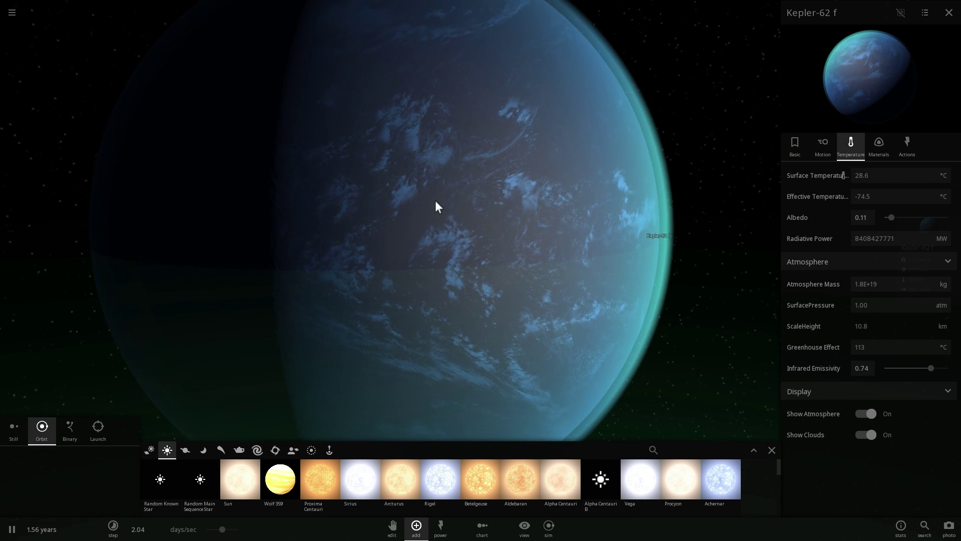
scroll(436, 200, down, 1)
drag(435, 205, 401, 215)
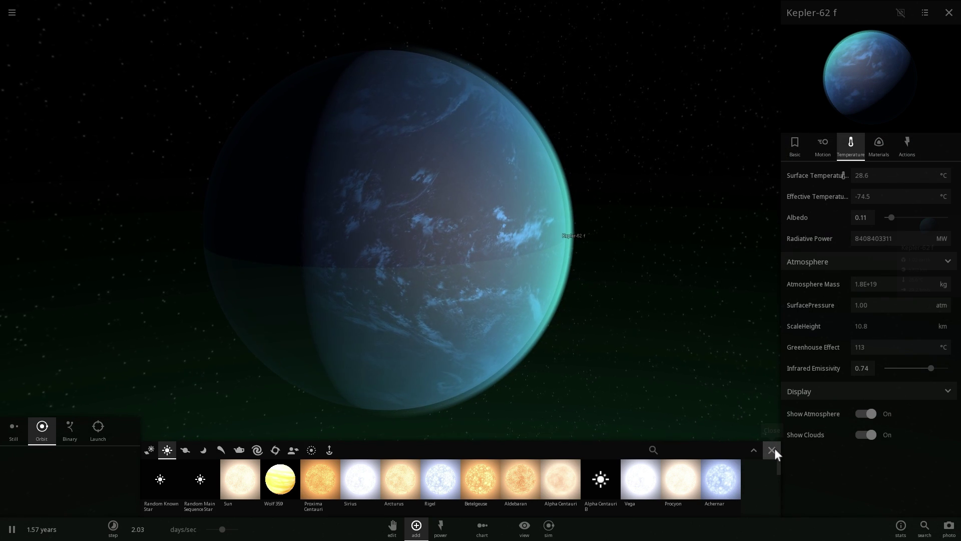
- Set the surface pressure of Kepler-62 f to 100 atm and show the graph of its surface temperature
click(886, 306)
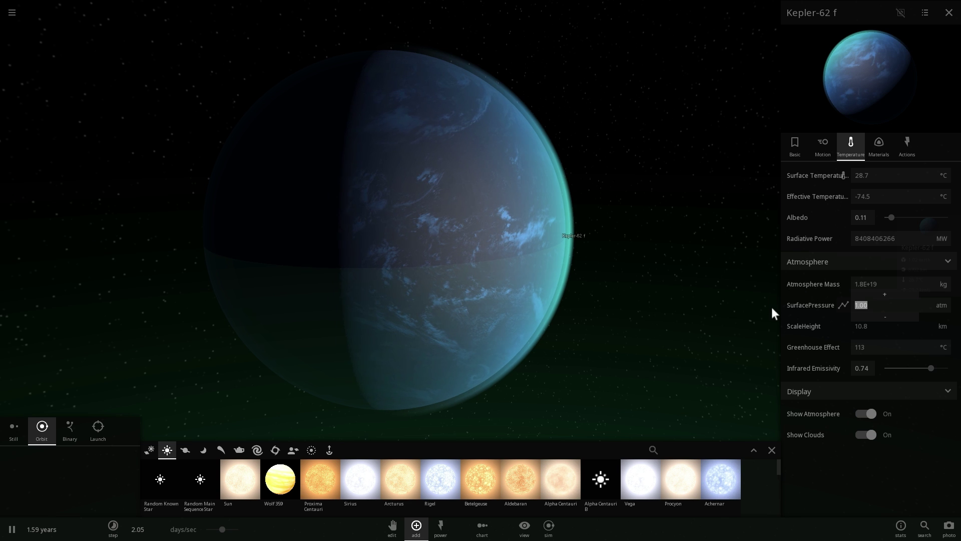
text(100)
key(Return)
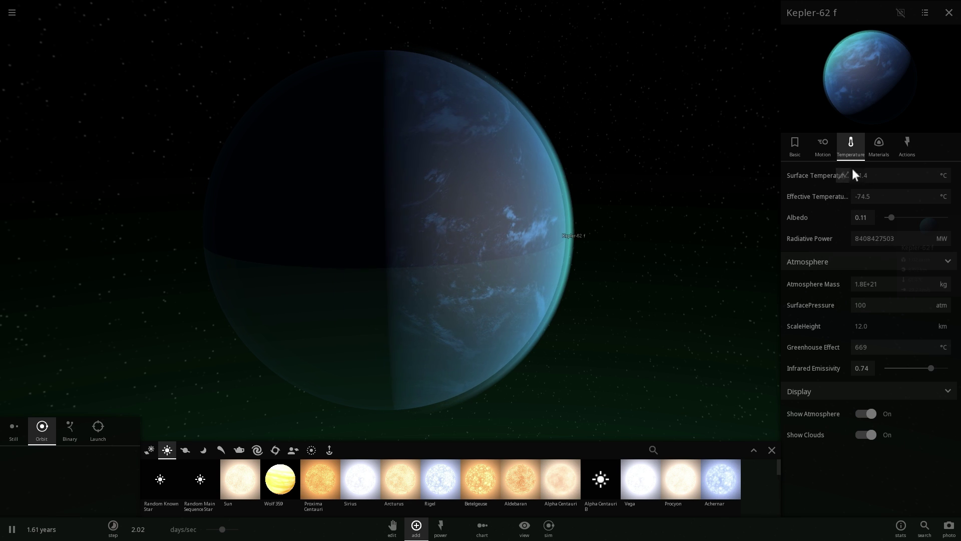
click(842, 175)
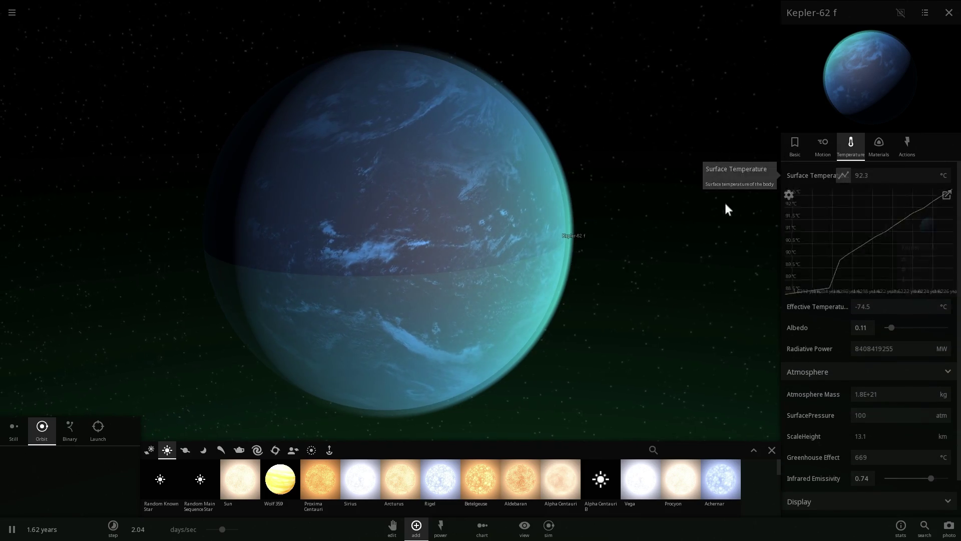
- Examine how the surface of Kepler-62 f changes under the denser atmosphere, on both its day and night sides
scroll(492, 251, up, 4)
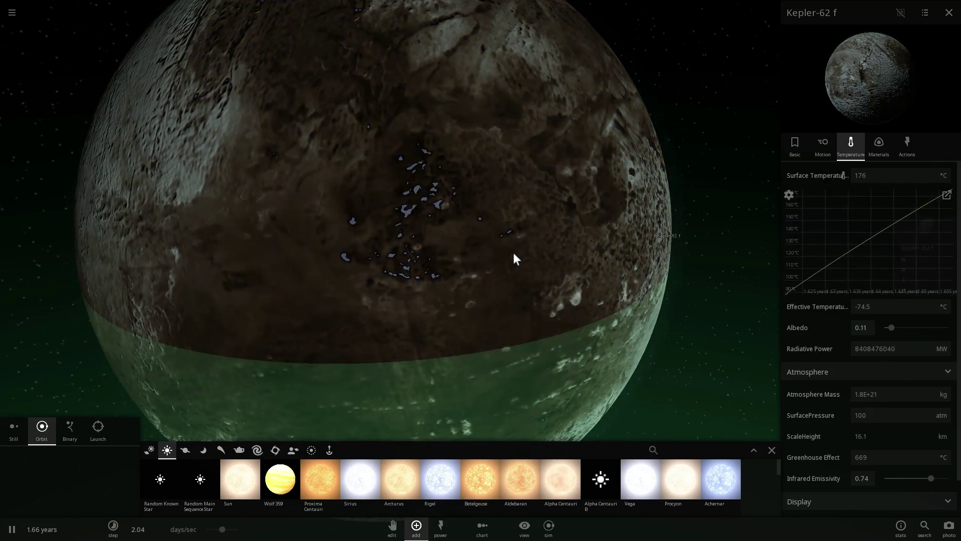
right_drag(467, 230, 714, 272)
scroll(634, 274, down, 5)
right_drag(440, 243, 584, 205)
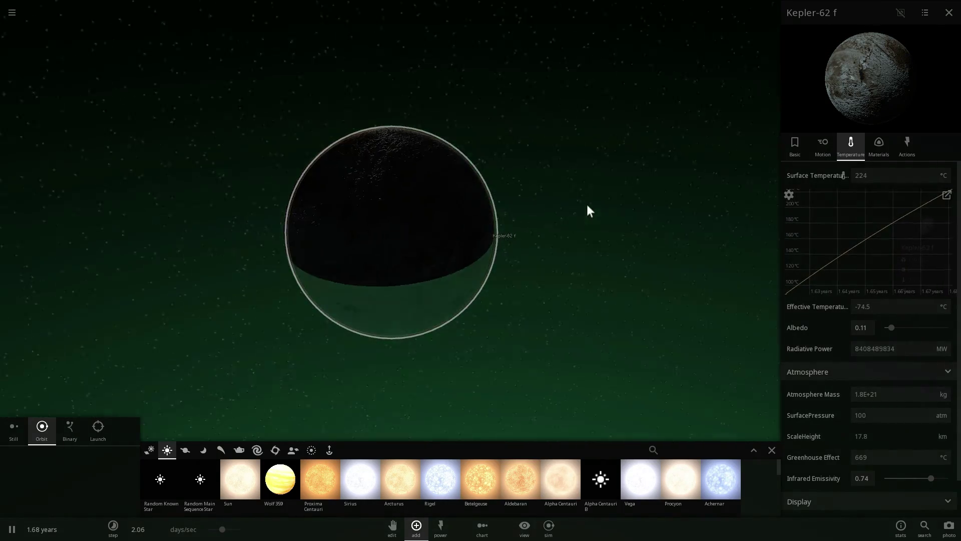
drag(509, 195, 491, 230)
scroll(486, 235, down, 5)
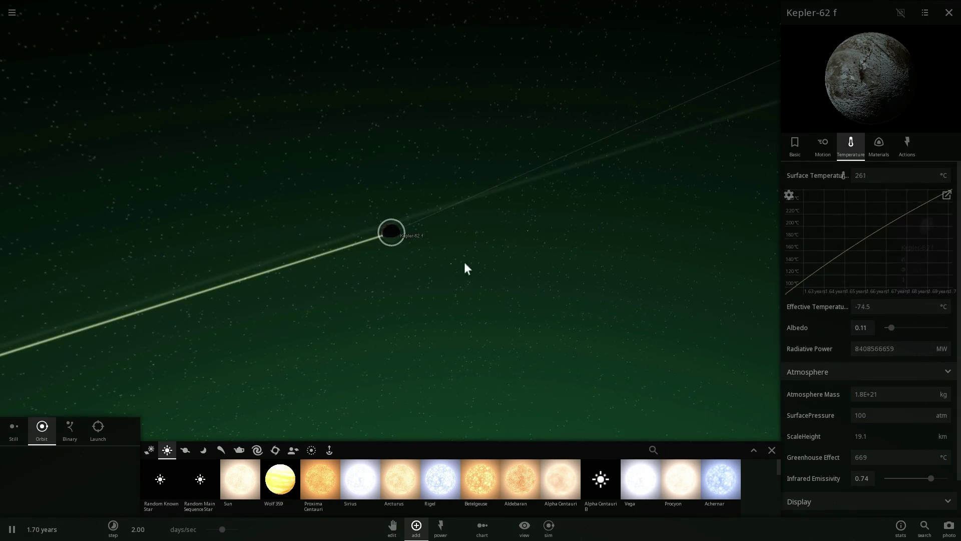
scroll(464, 264, up, 5)
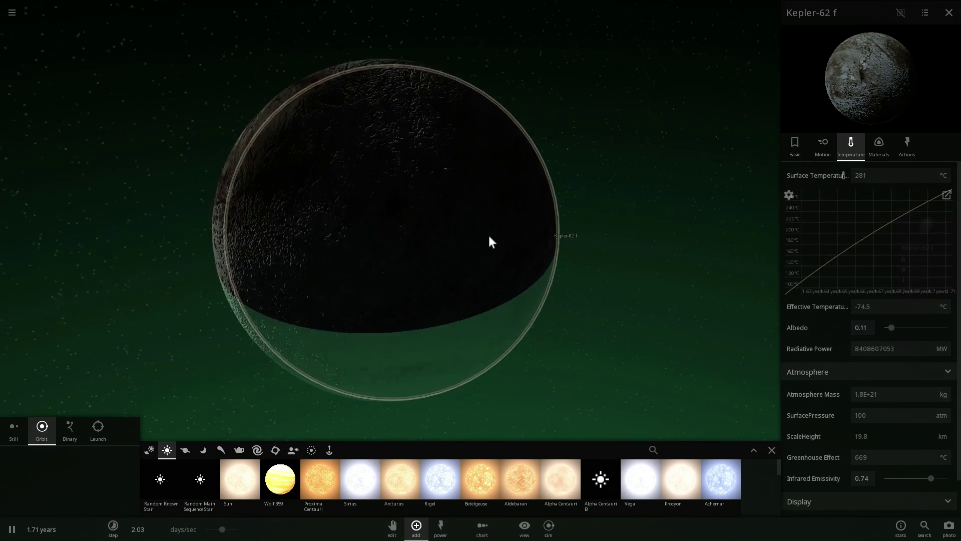
scroll(422, 248, up, 3)
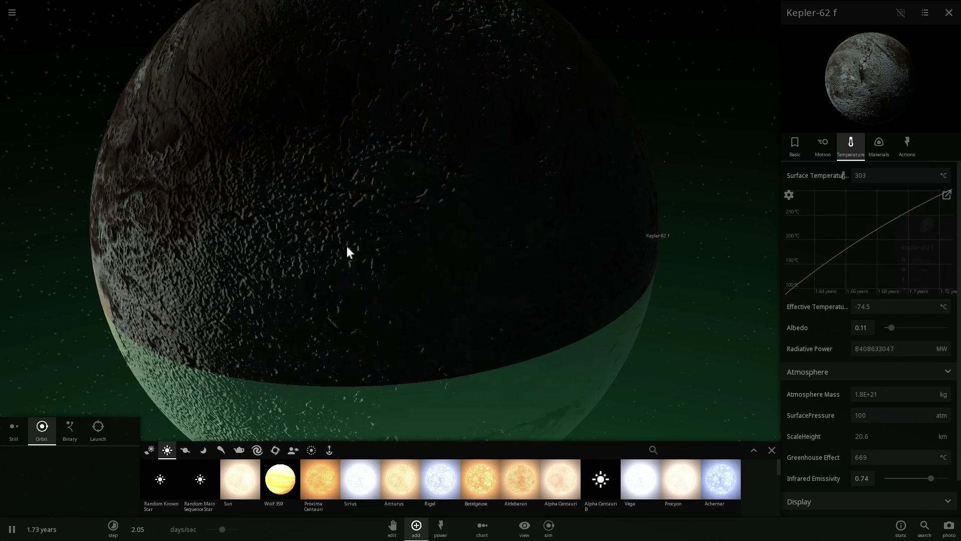
scroll(399, 243, down, 4)
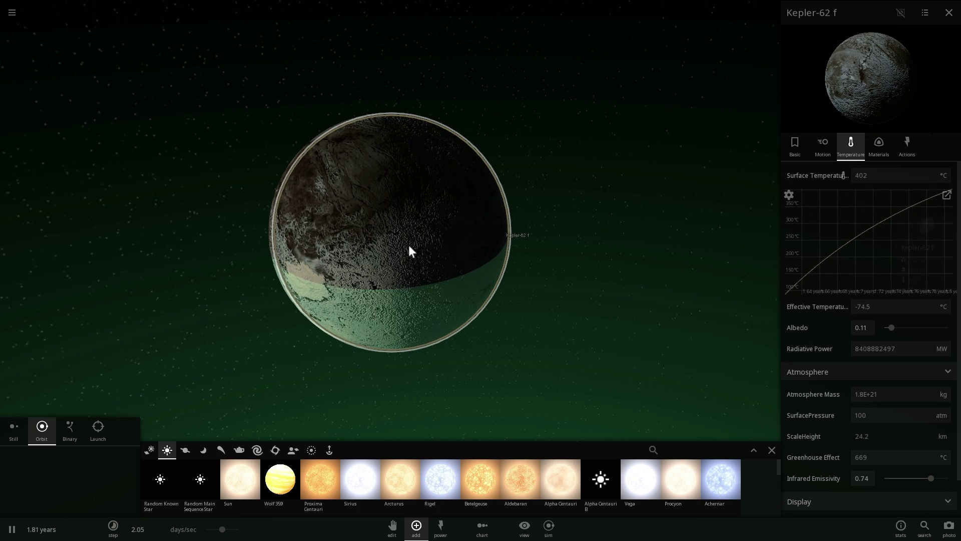
- View the whole Kepler-62 system with its habitable zone from above and centre it on the star Kepler-62
scroll(408, 245, down, 4)
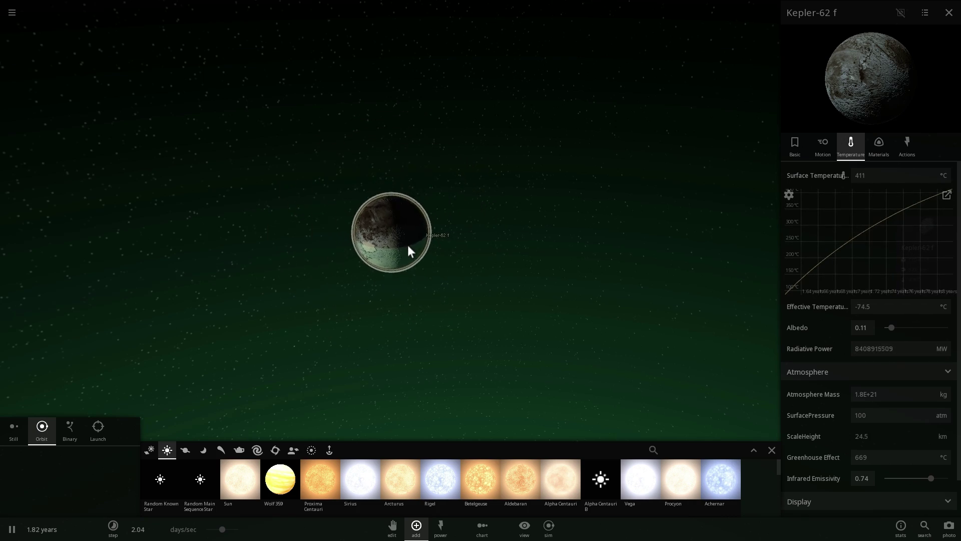
scroll(407, 245, down, 4)
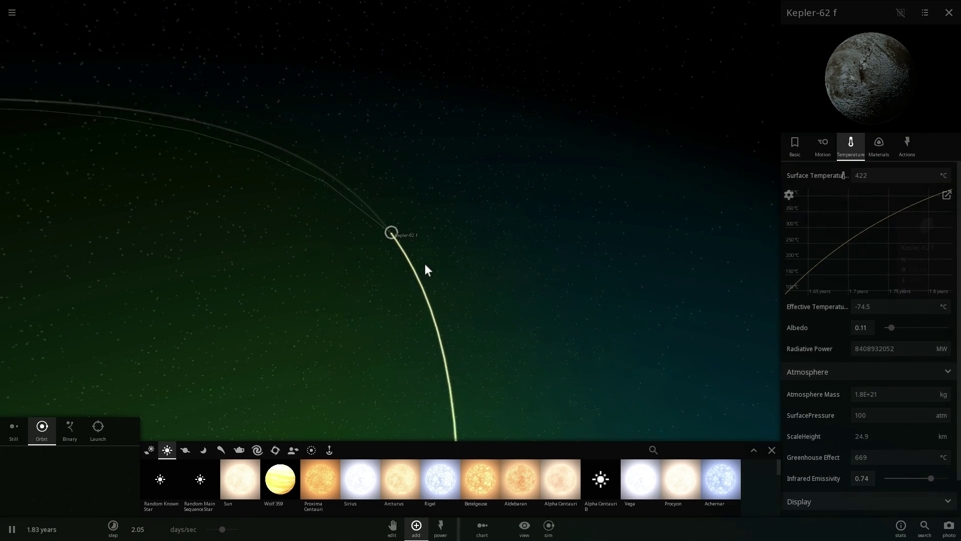
scroll(426, 270, down, 5)
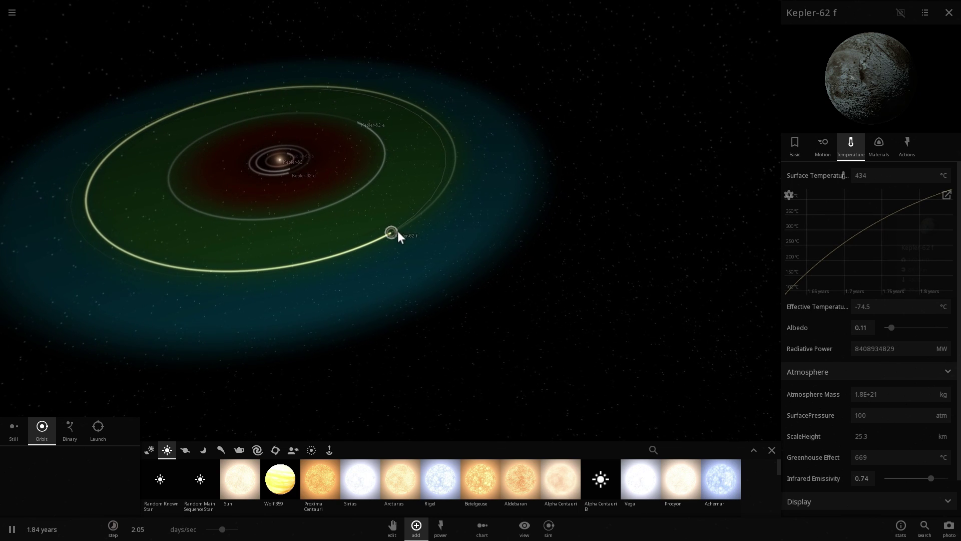
drag(350, 124, 394, 91)
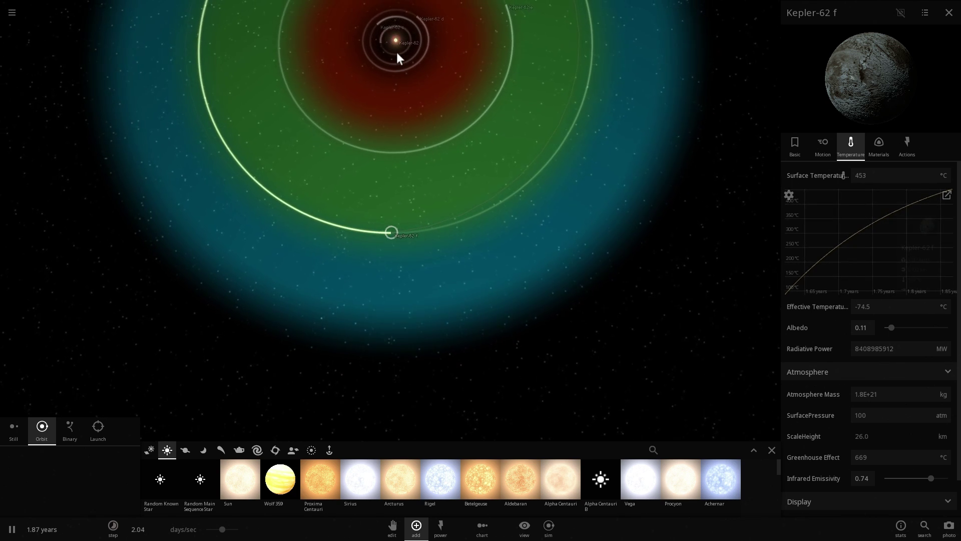
double_click(381, 41)
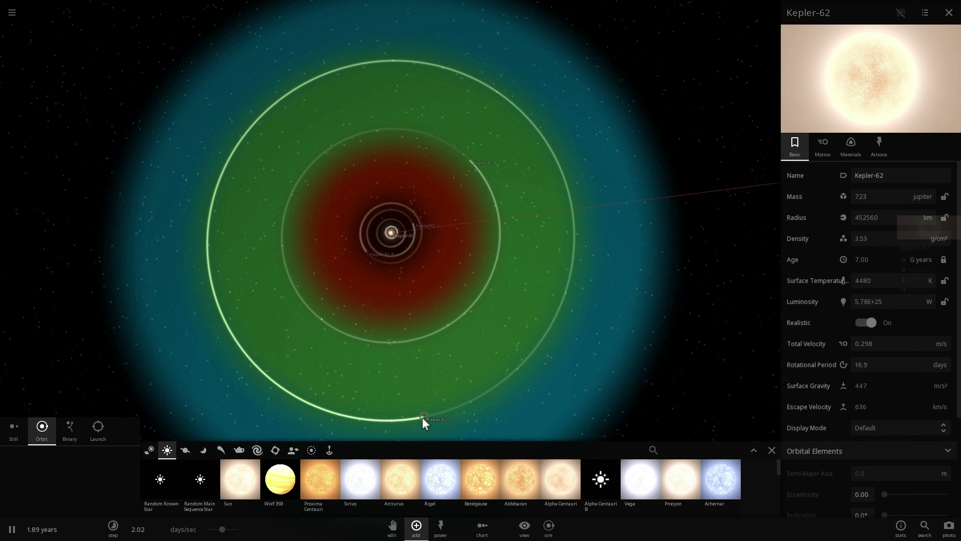
- Speed the simulation up to about 1.39 months/sec, let the planets orbit for a while and pause it
click(221, 533)
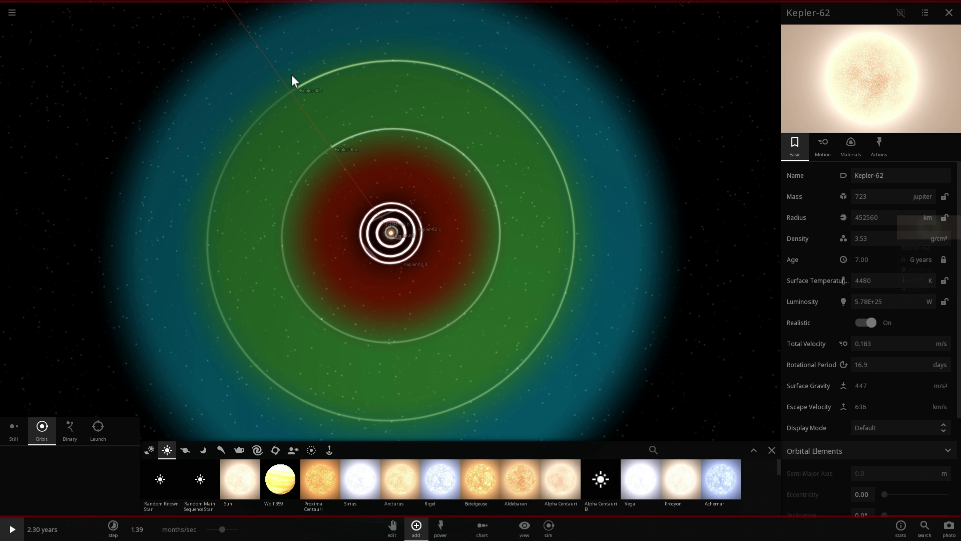
key(space)
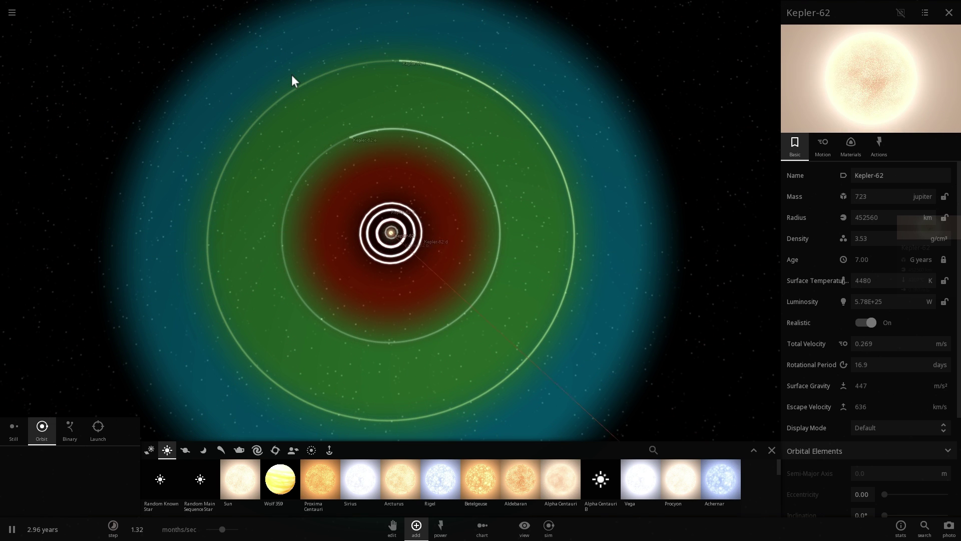
key(space)
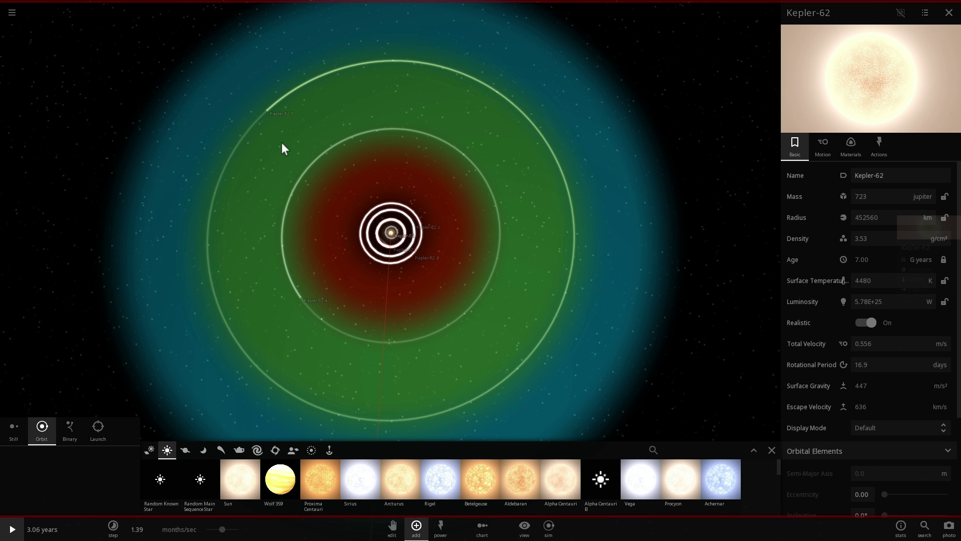
- Compare the basic properties of Kepler-62 f and Kepler-62 e, and centre the view on Kepler-62 f
click(267, 110)
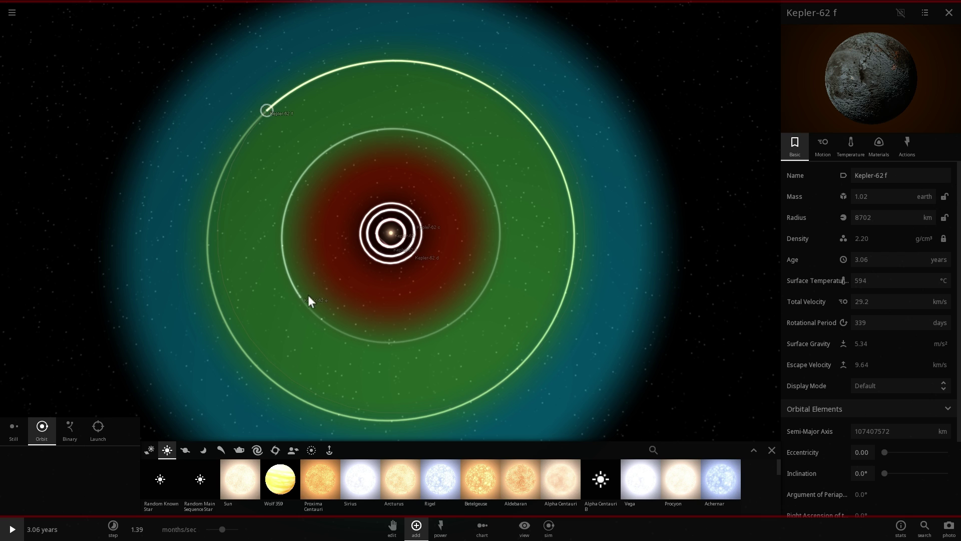
click(301, 297)
double_click(268, 112)
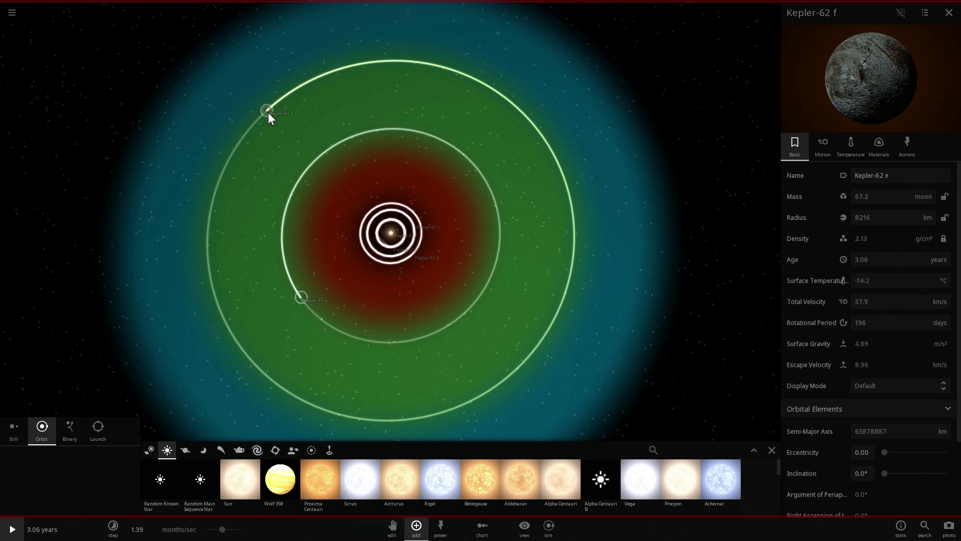
- Slow the simulation to about 2.5 days/sec, resume it and return to a close-up of Kepler-62 f
right_drag(392, 213, 452, 200)
scroll(434, 220, up, 5)
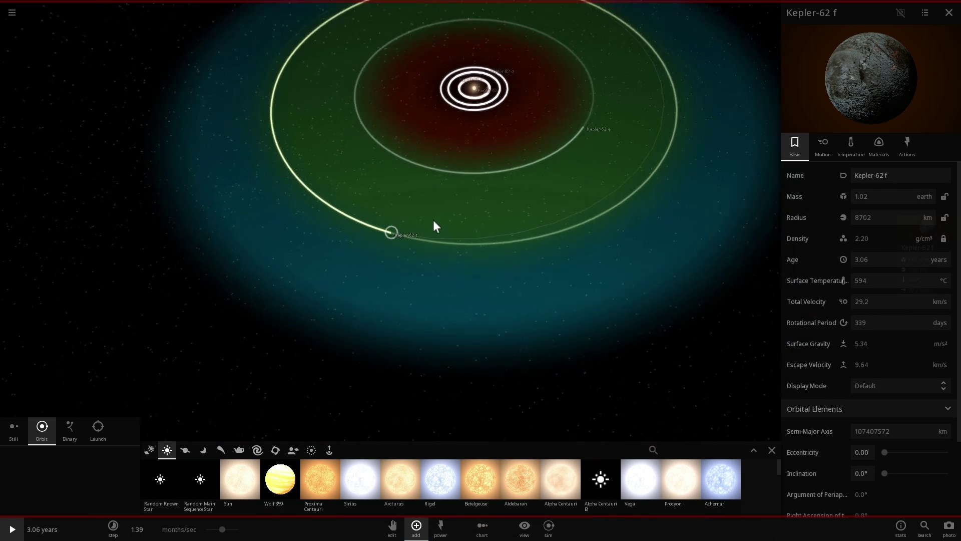
scroll(433, 220, down, 6)
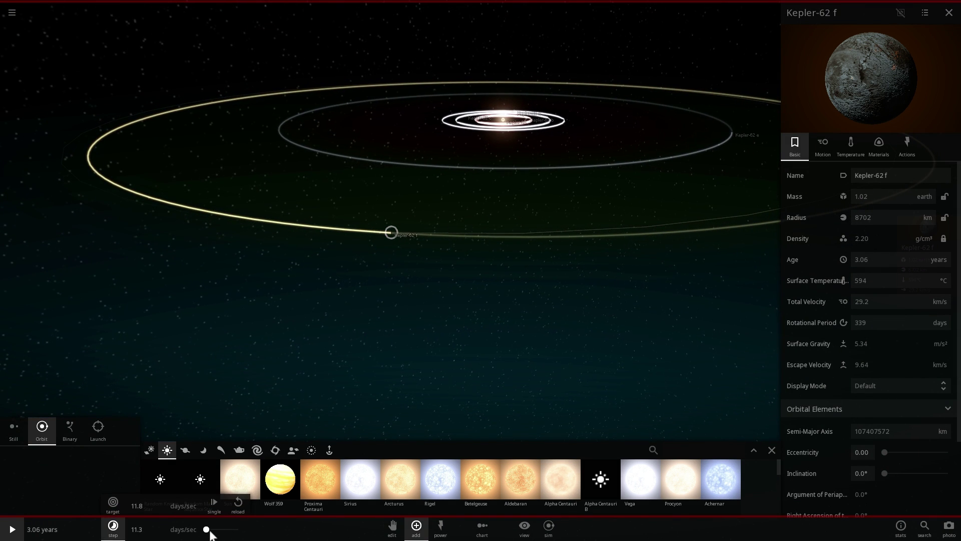
key(space)
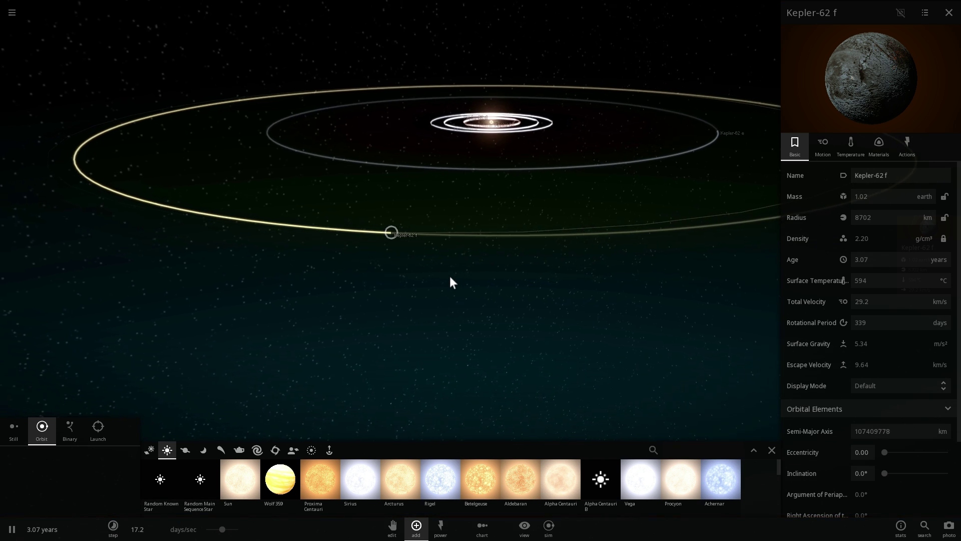
scroll(449, 275, up, 3)
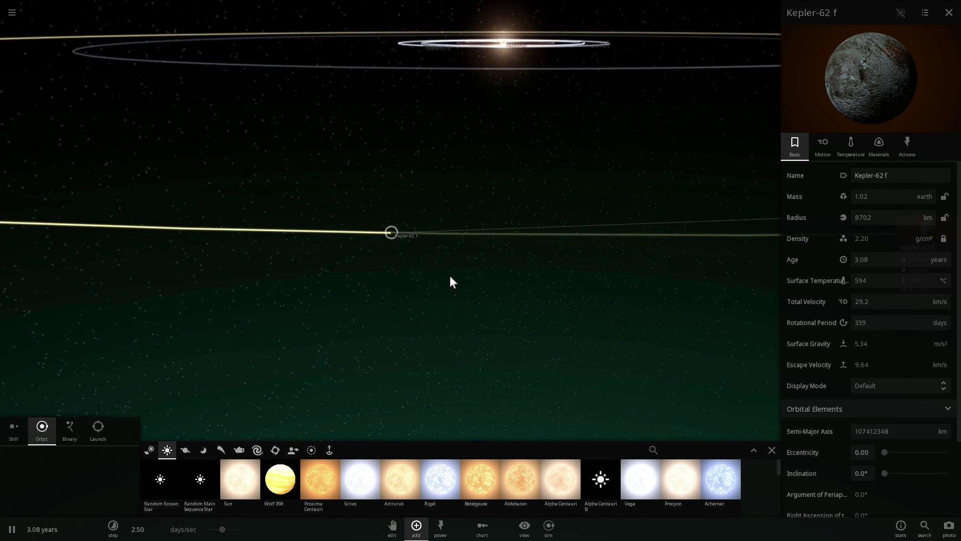
scroll(379, 248, up, 5)
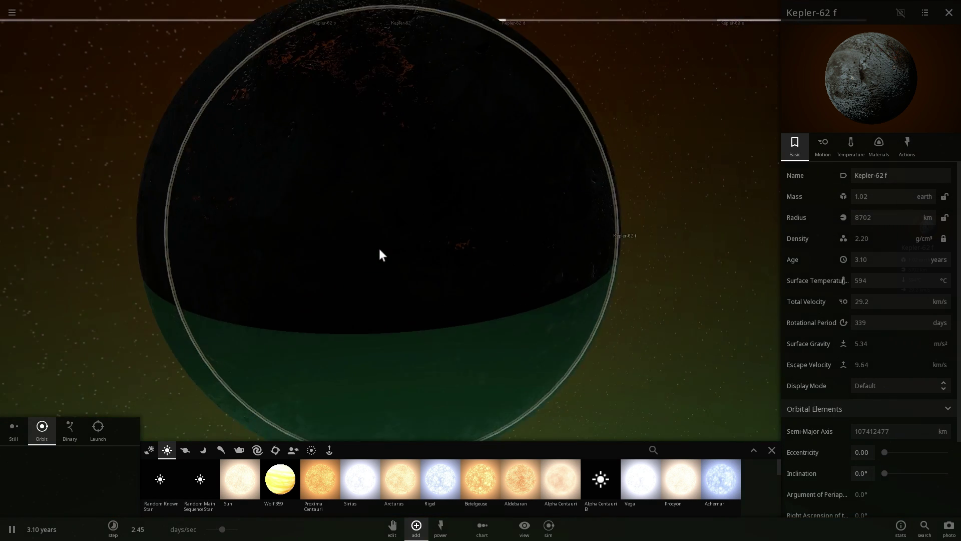
- Examine the hot, rocky surface of Kepler-62 f from all sides together with its temperature and atmosphere properties
scroll(380, 249, down, 3)
right_drag(378, 247, 465, 261)
scroll(390, 250, up, 2)
right_drag(390, 252, 593, 282)
scroll(434, 231, down, 3)
right_drag(407, 246, 437, 239)
scroll(437, 240, up, 3)
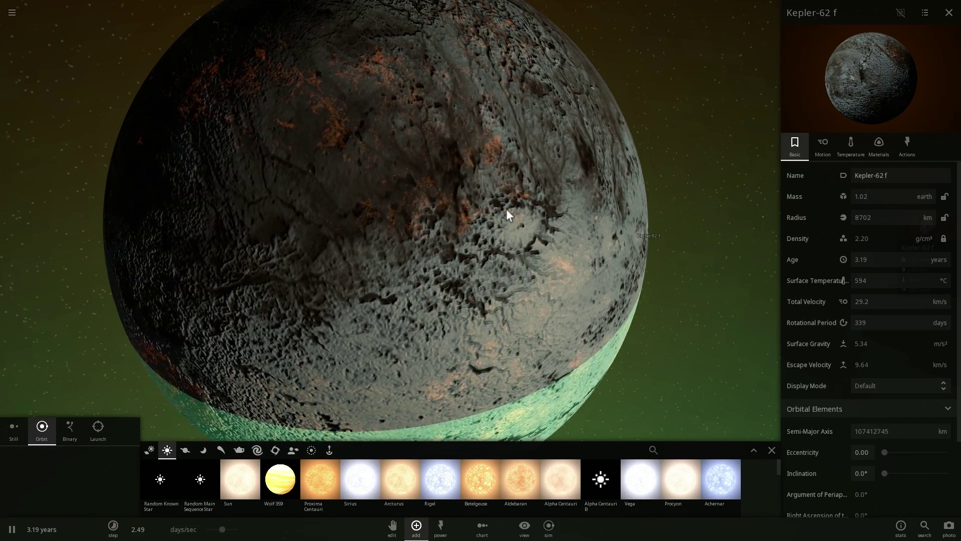
drag(509, 215, 544, 161)
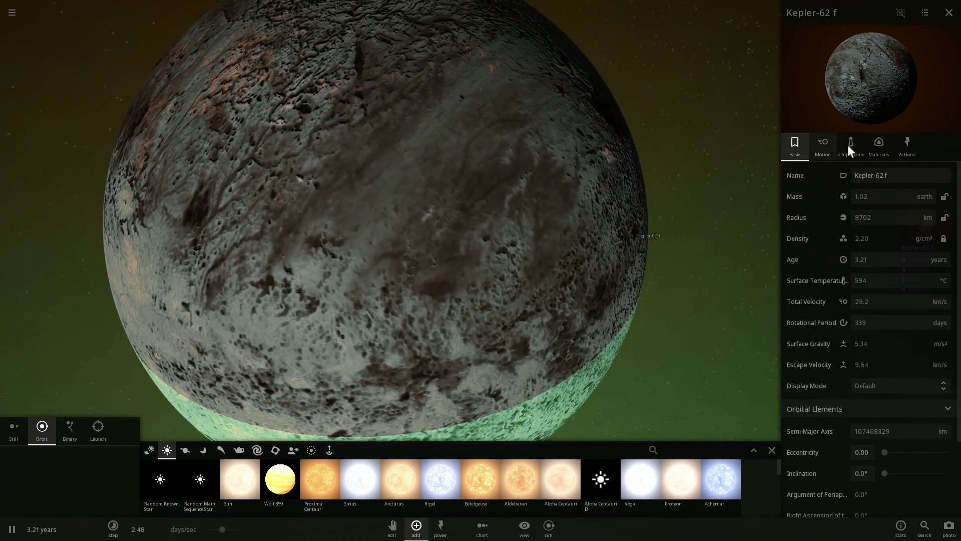
click(857, 144)
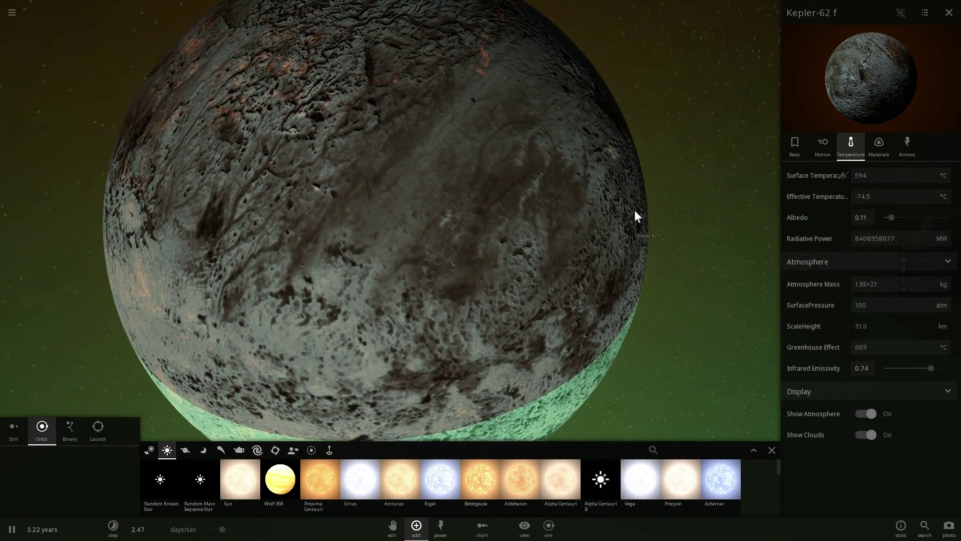
drag(513, 229, 450, 156)
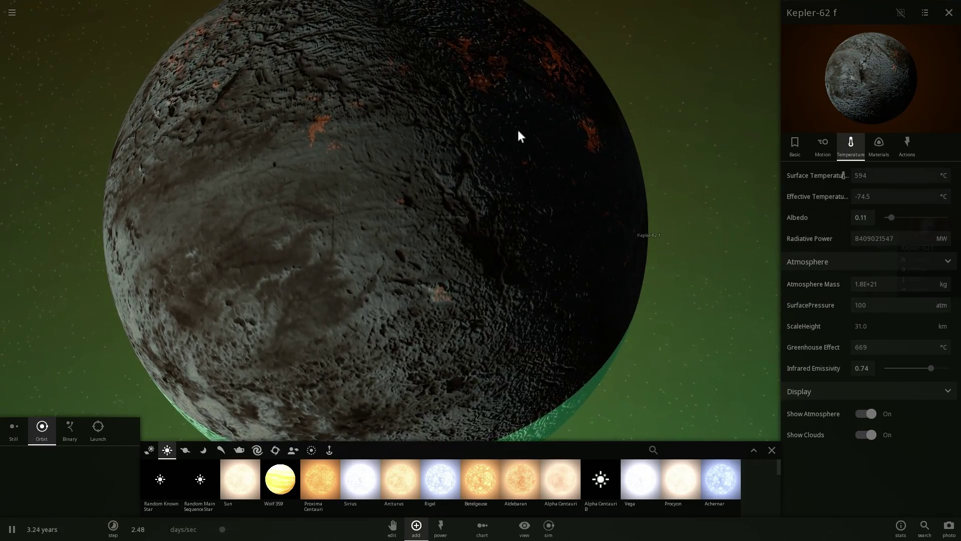
drag(518, 127, 392, 259)
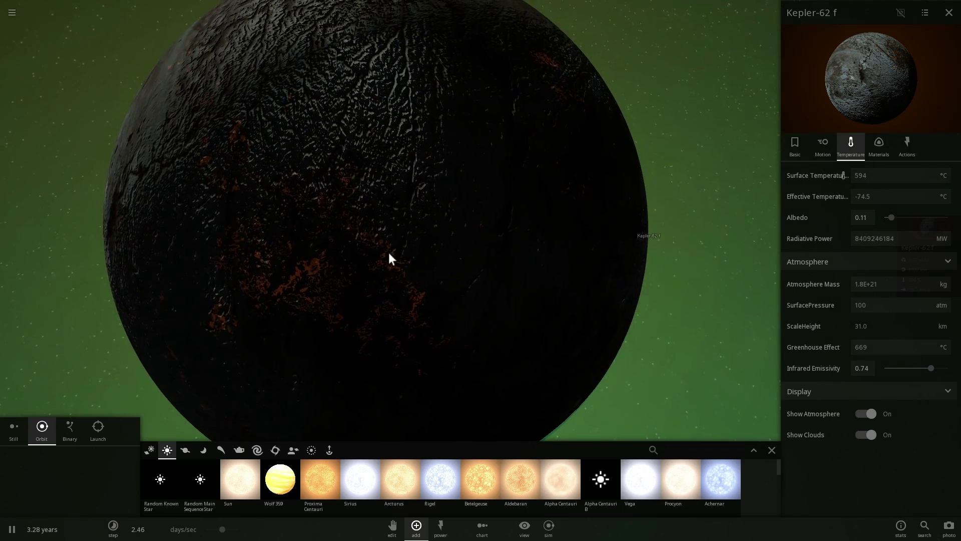
- View the orbit of Kepler-62 f within the habitable zone from afar, from above and nearly edge-on towards the star
scroll(432, 221, down, 10)
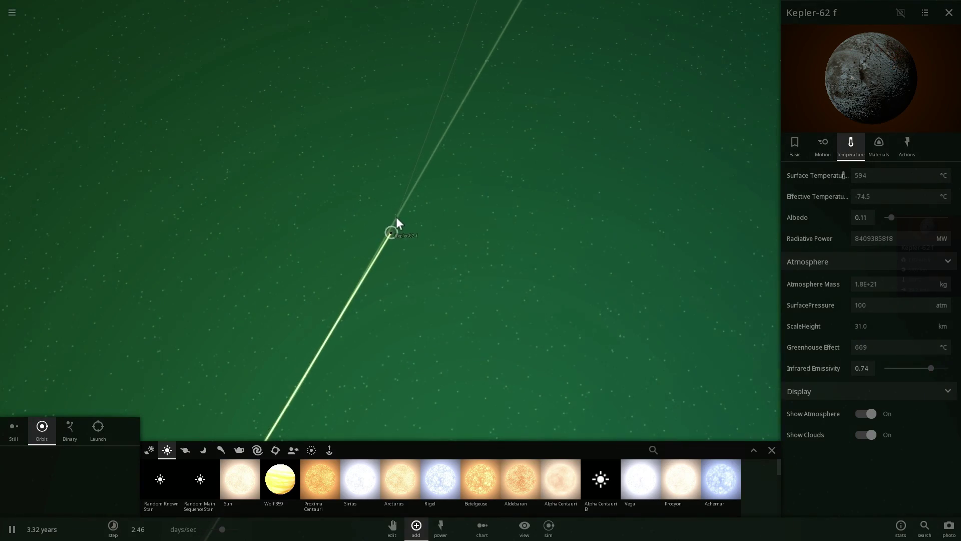
scroll(393, 220, down, 10)
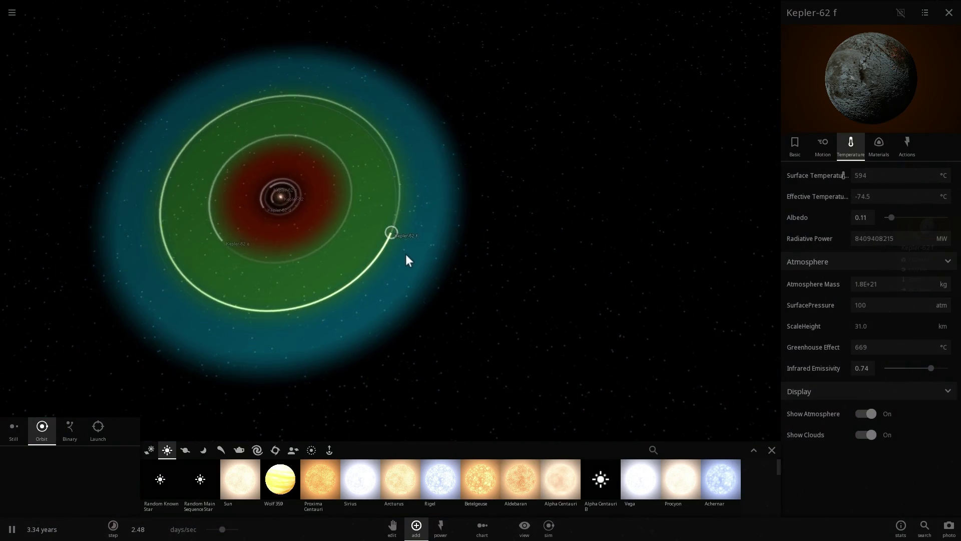
drag(406, 254, 392, 181)
scroll(437, 241, up, 10)
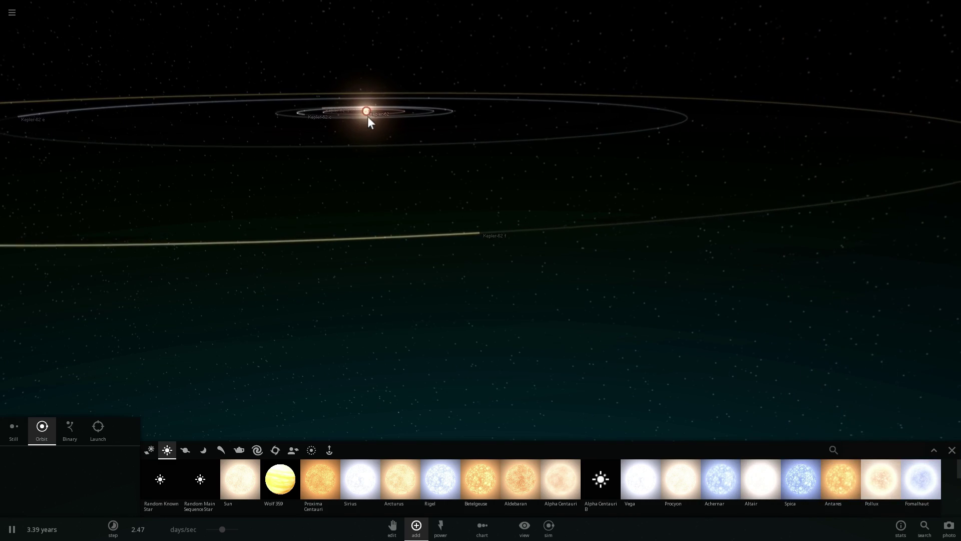
- Centre the view on the star Kepler-62 and view the planets' orbits and the habitable zone from above
double_click(368, 116)
drag(367, 115, 465, 304)
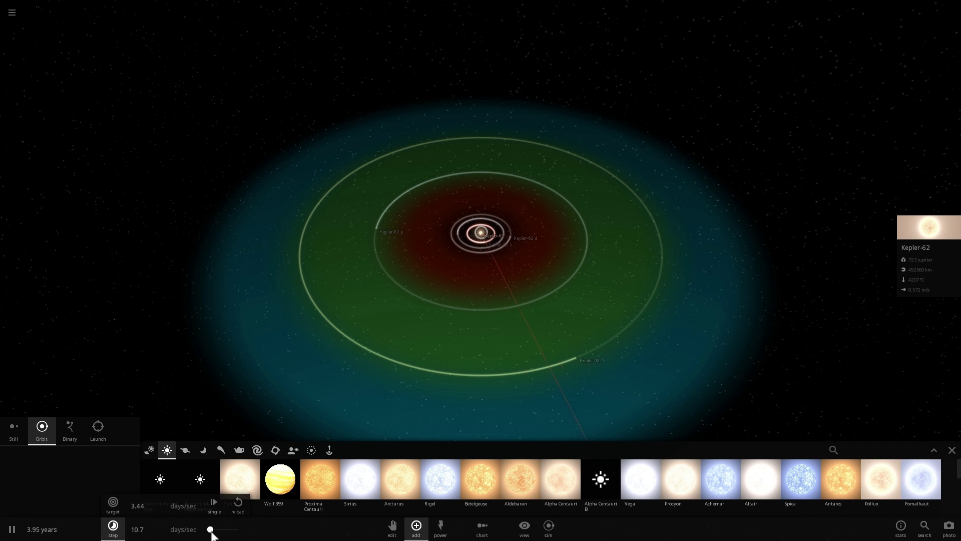
click(411, 313)
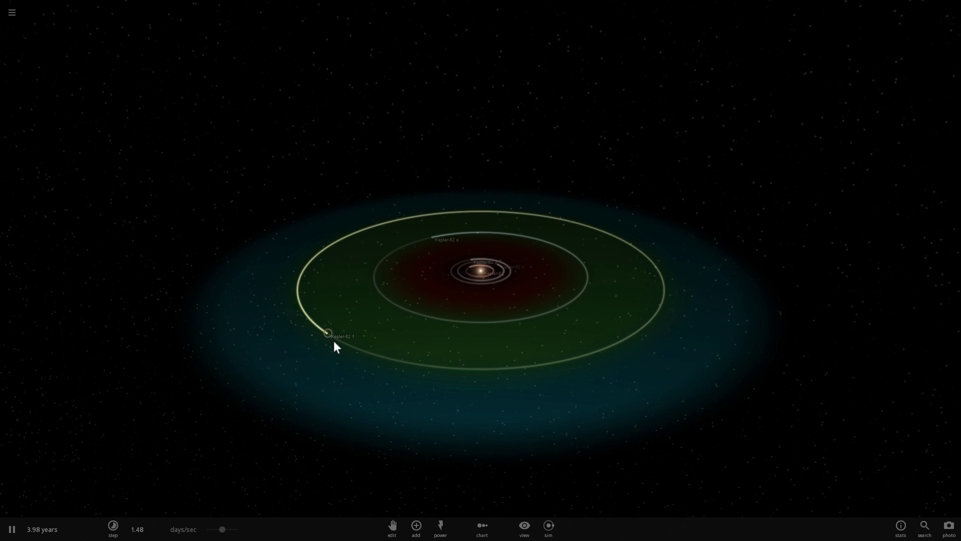
- Focus on Kepler-62 f and set its atmospheric surface pressure to 1 atm
click(333, 341)
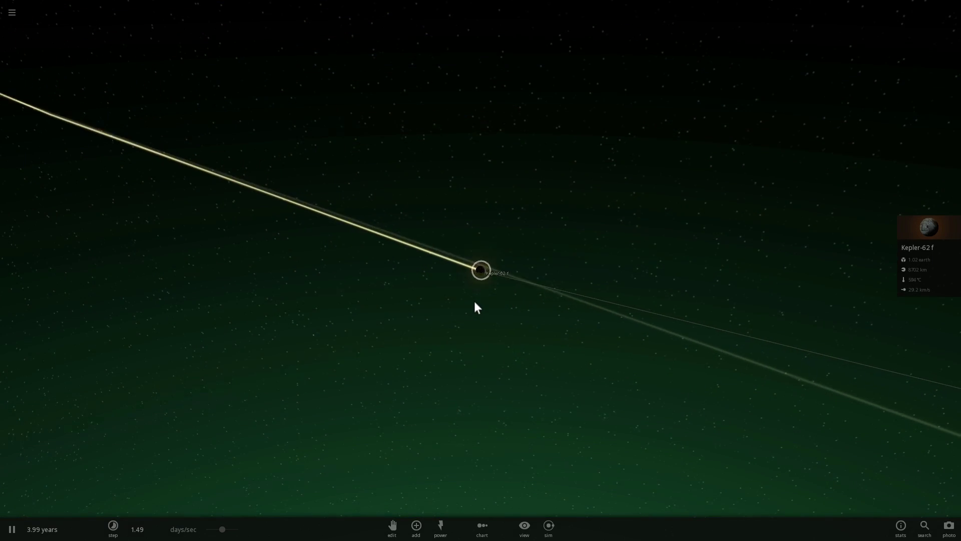
click(917, 241)
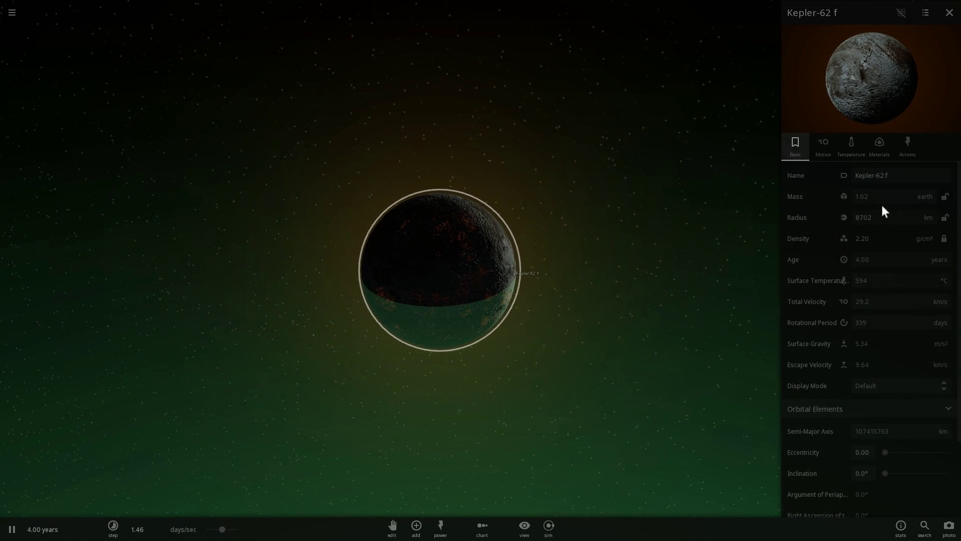
click(857, 150)
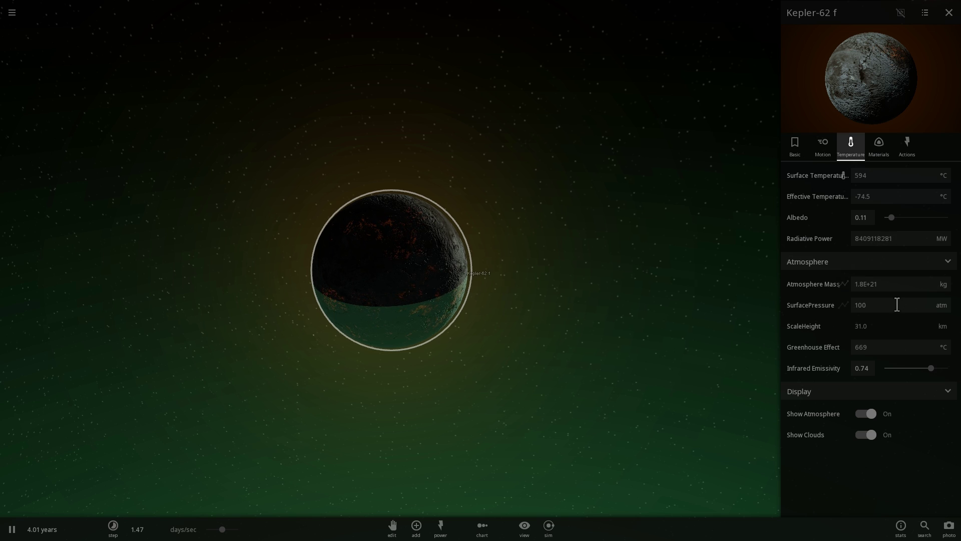
text(1)
key(Return)
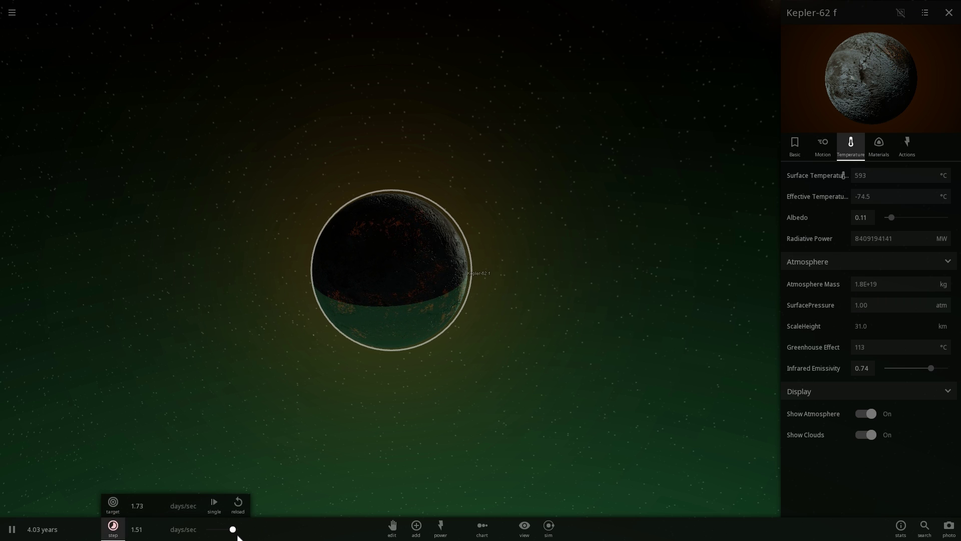
- Examine the surface of Kepler-62 f up close as the planet cools under the thinner atmosphere
scroll(452, 303, up, 3)
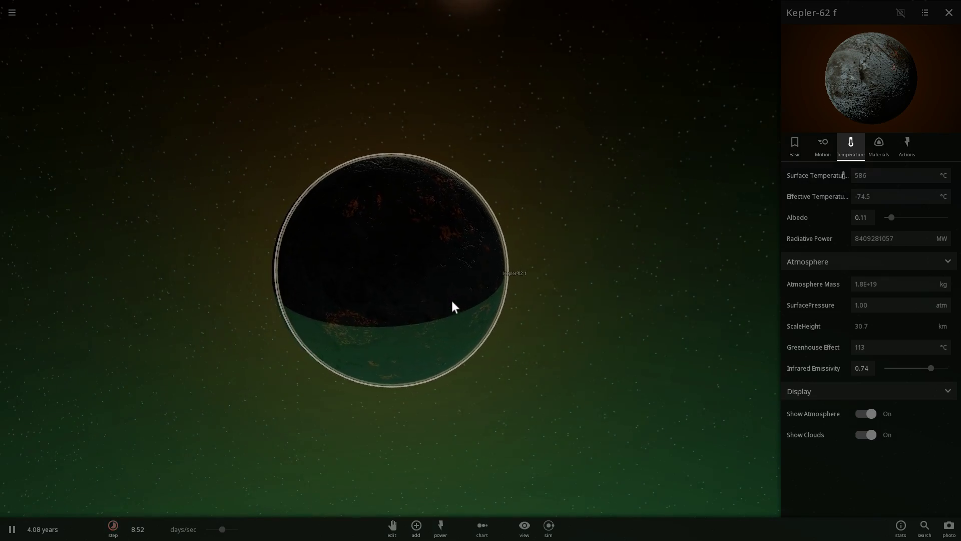
scroll(452, 302, up, 3)
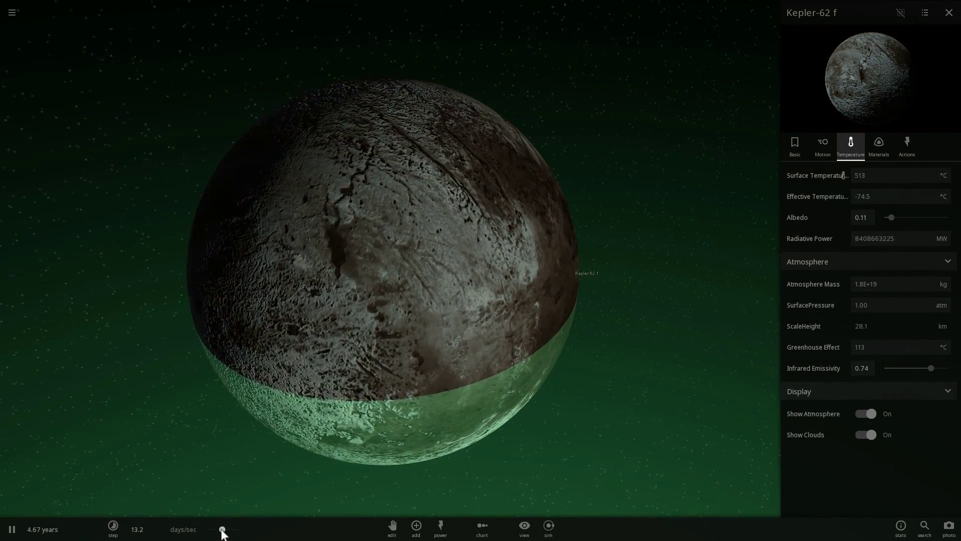
scroll(376, 244, up, 2)
scroll(376, 240, up, 3)
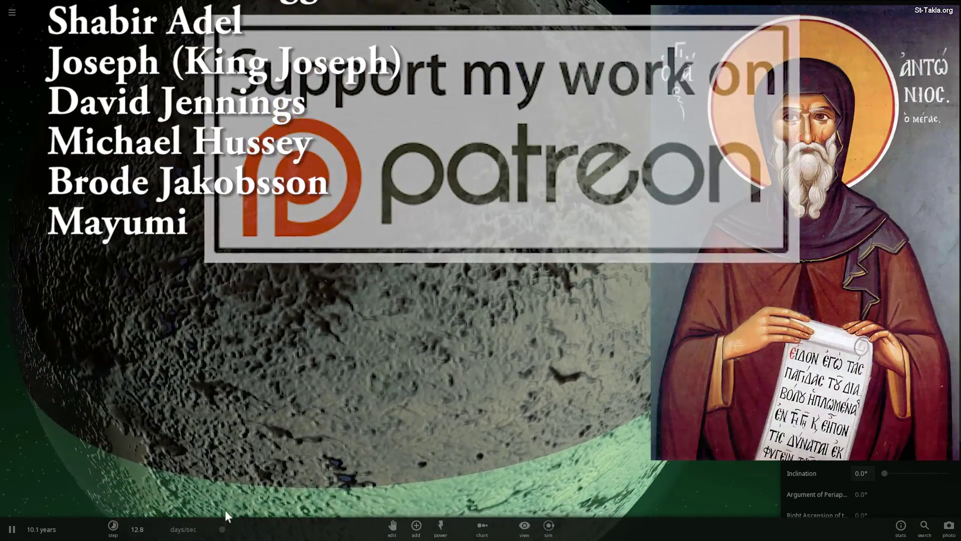
- Speed the simulation up to about 1.4 months/sec, and start slowing it while observing the planet St Antonios
drag(223, 528, 232, 532)
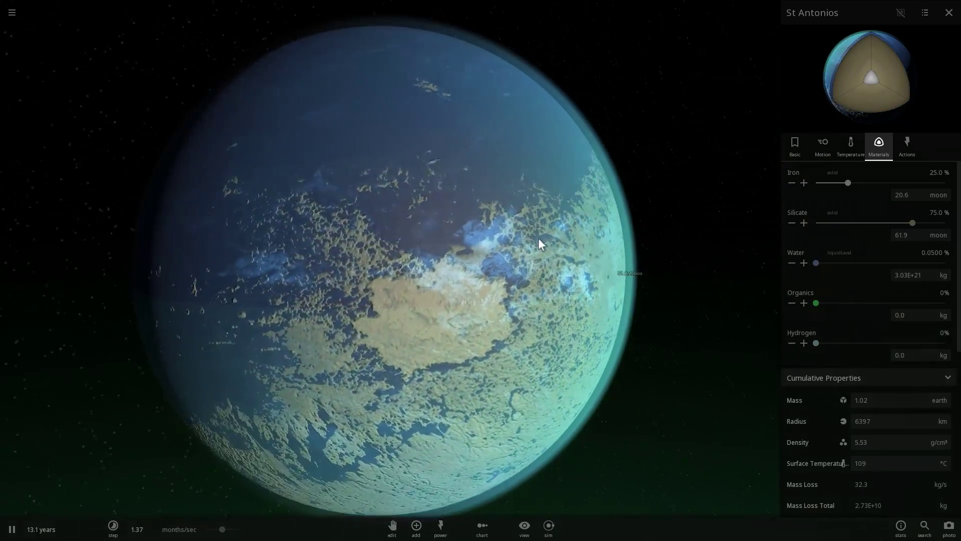
drag(220, 530, 216, 530)
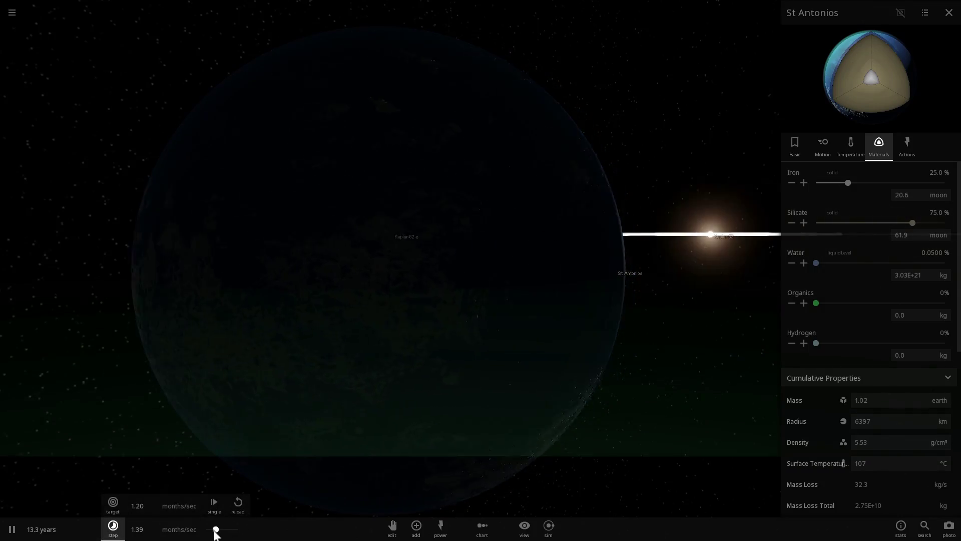